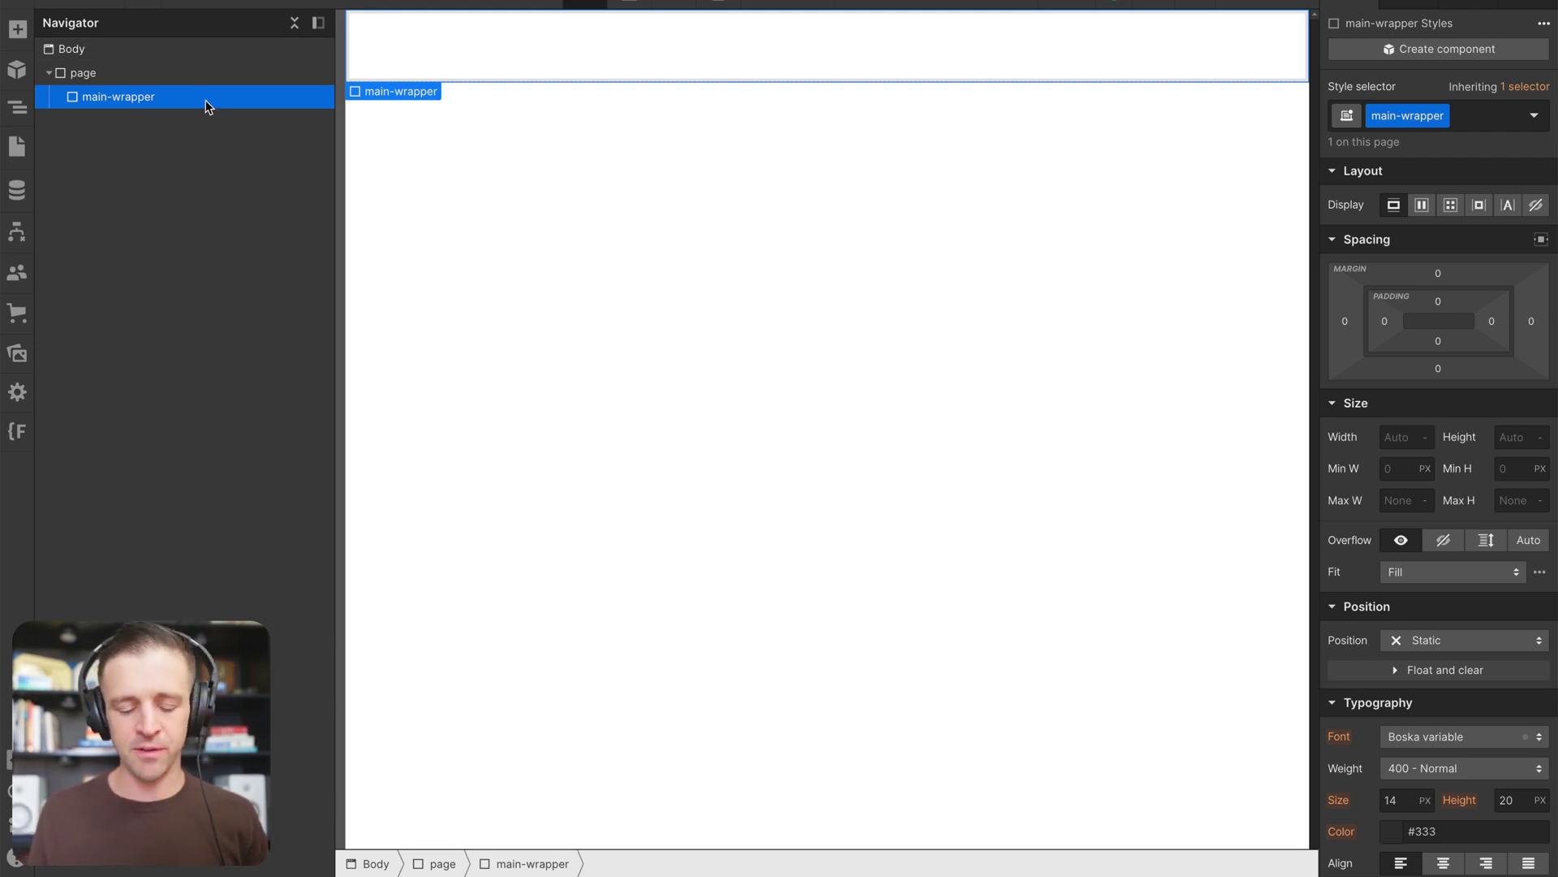
# - Paste the swiper-component (grid, 100% wide, 100 VH tall) into main-wrapper and select it
pyautogui.hotkey('ctrl', 'v')
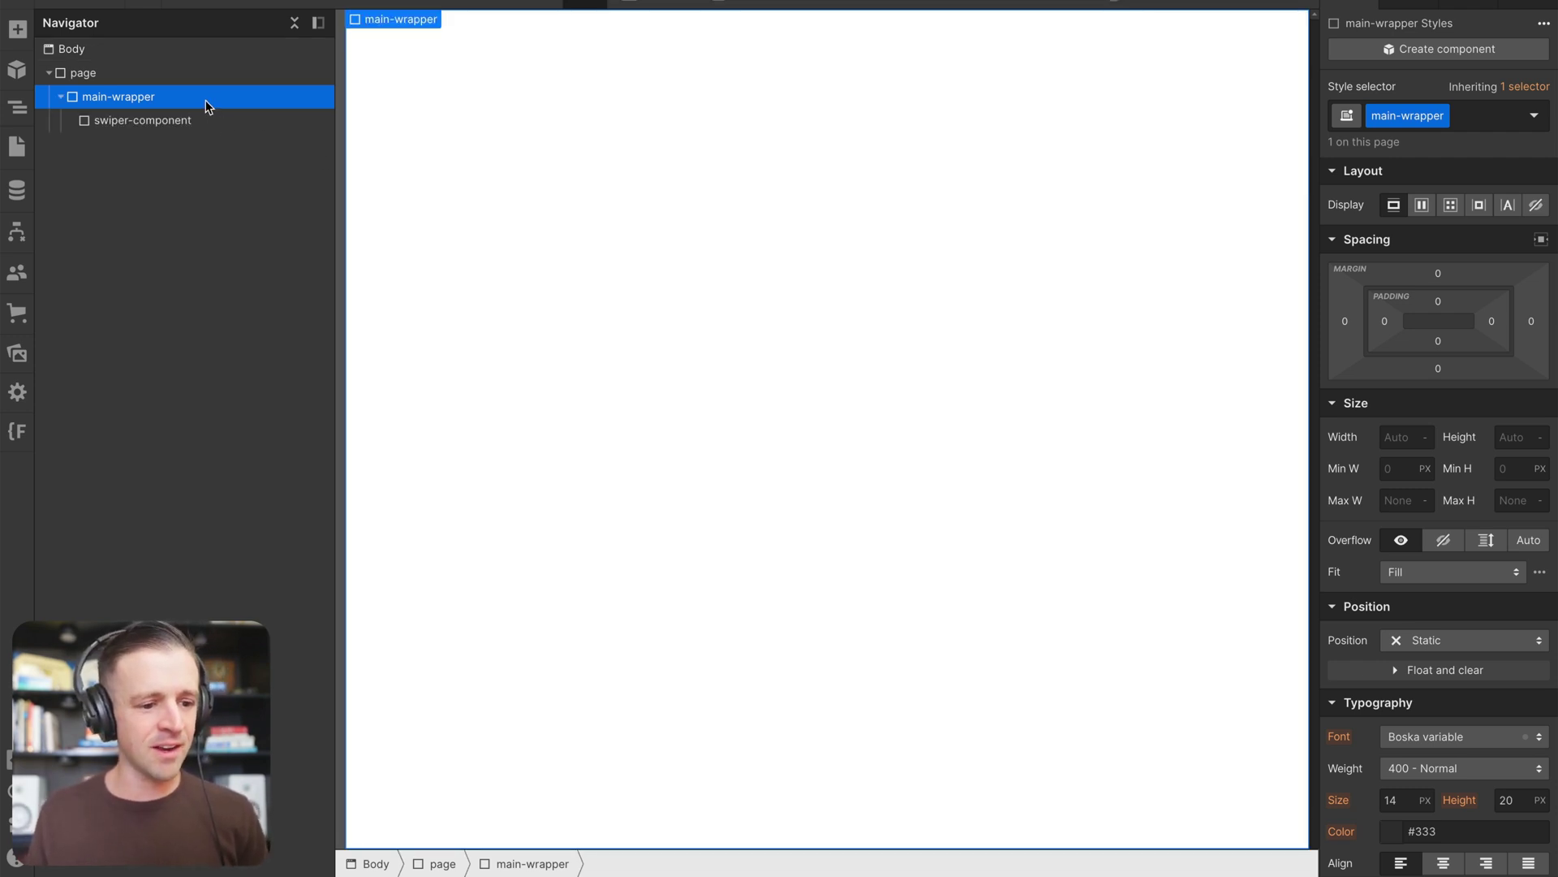
pyautogui.click(204, 122)
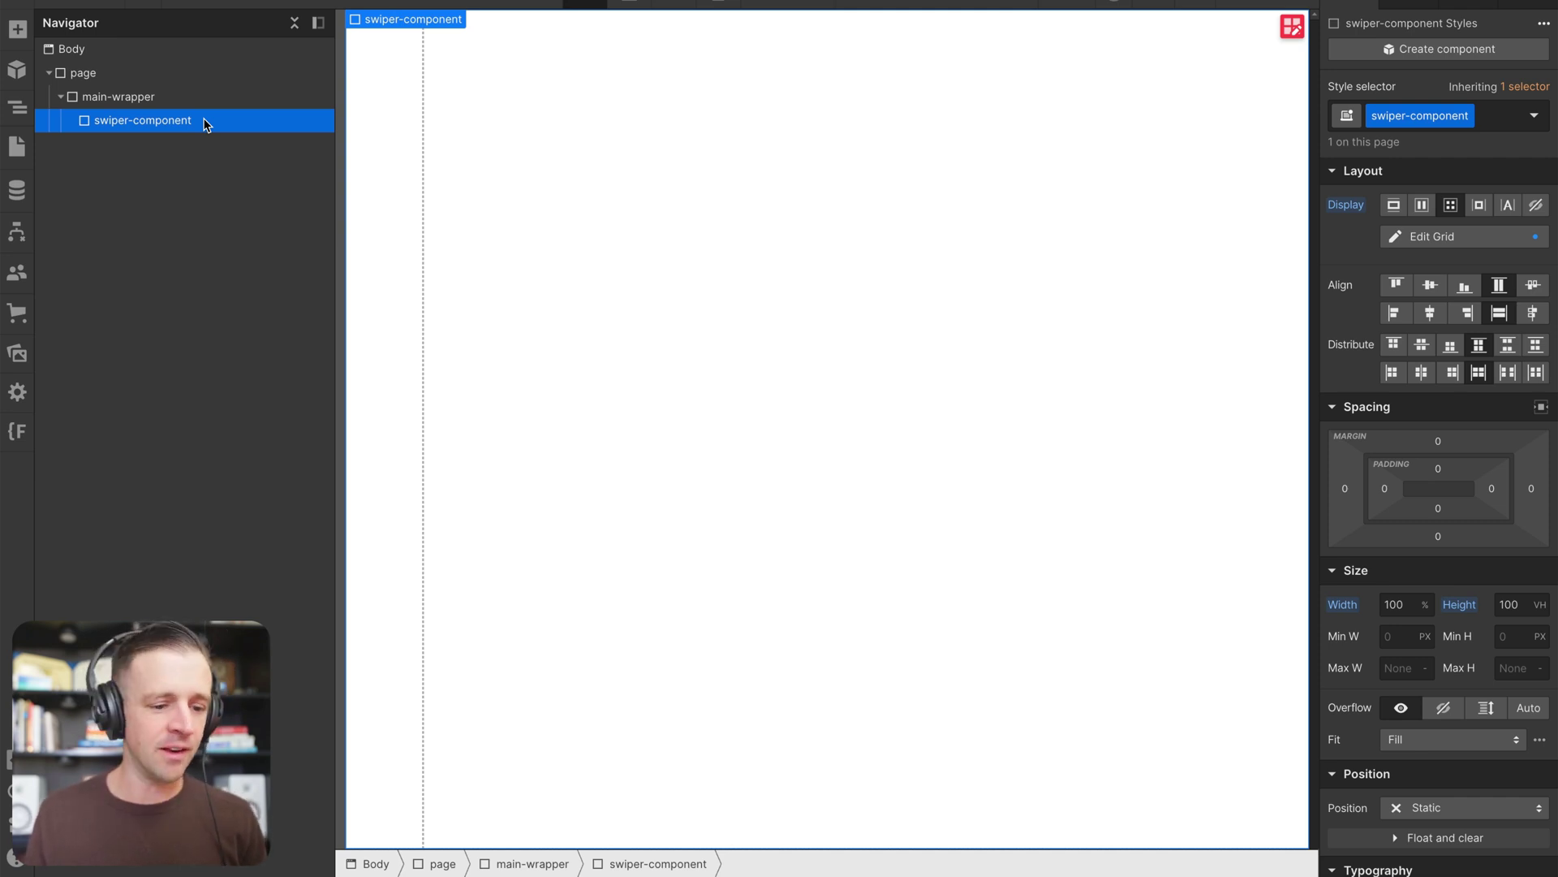
# - Check the swiper-component grid's 5rem and 1fr columns, then paste swiper-controls-wrap into it
pyautogui.click(1416, 244)
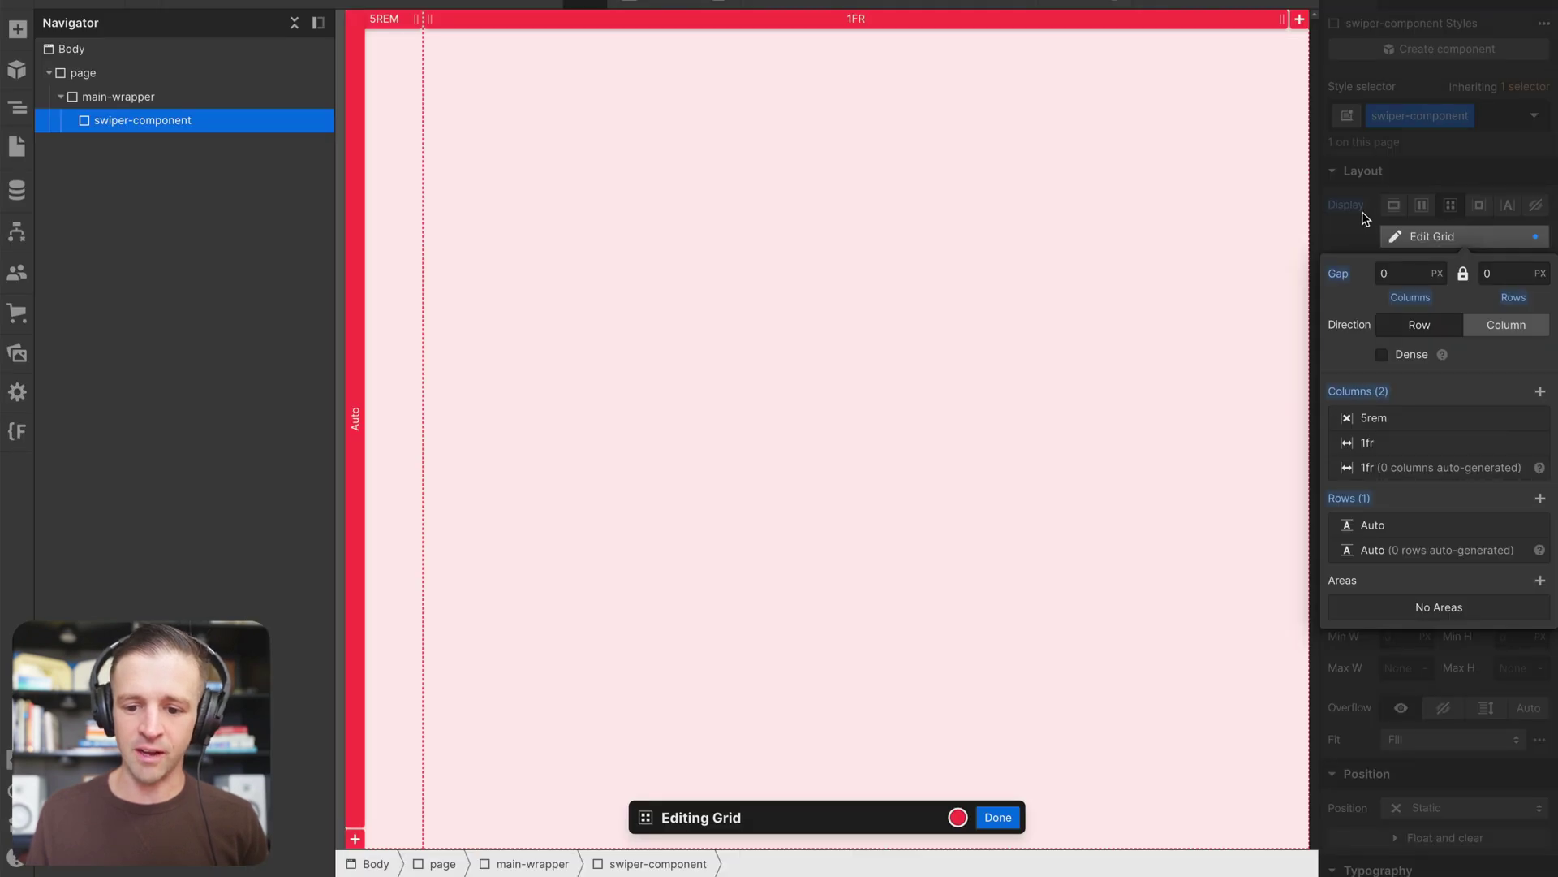
pyautogui.click(1364, 217)
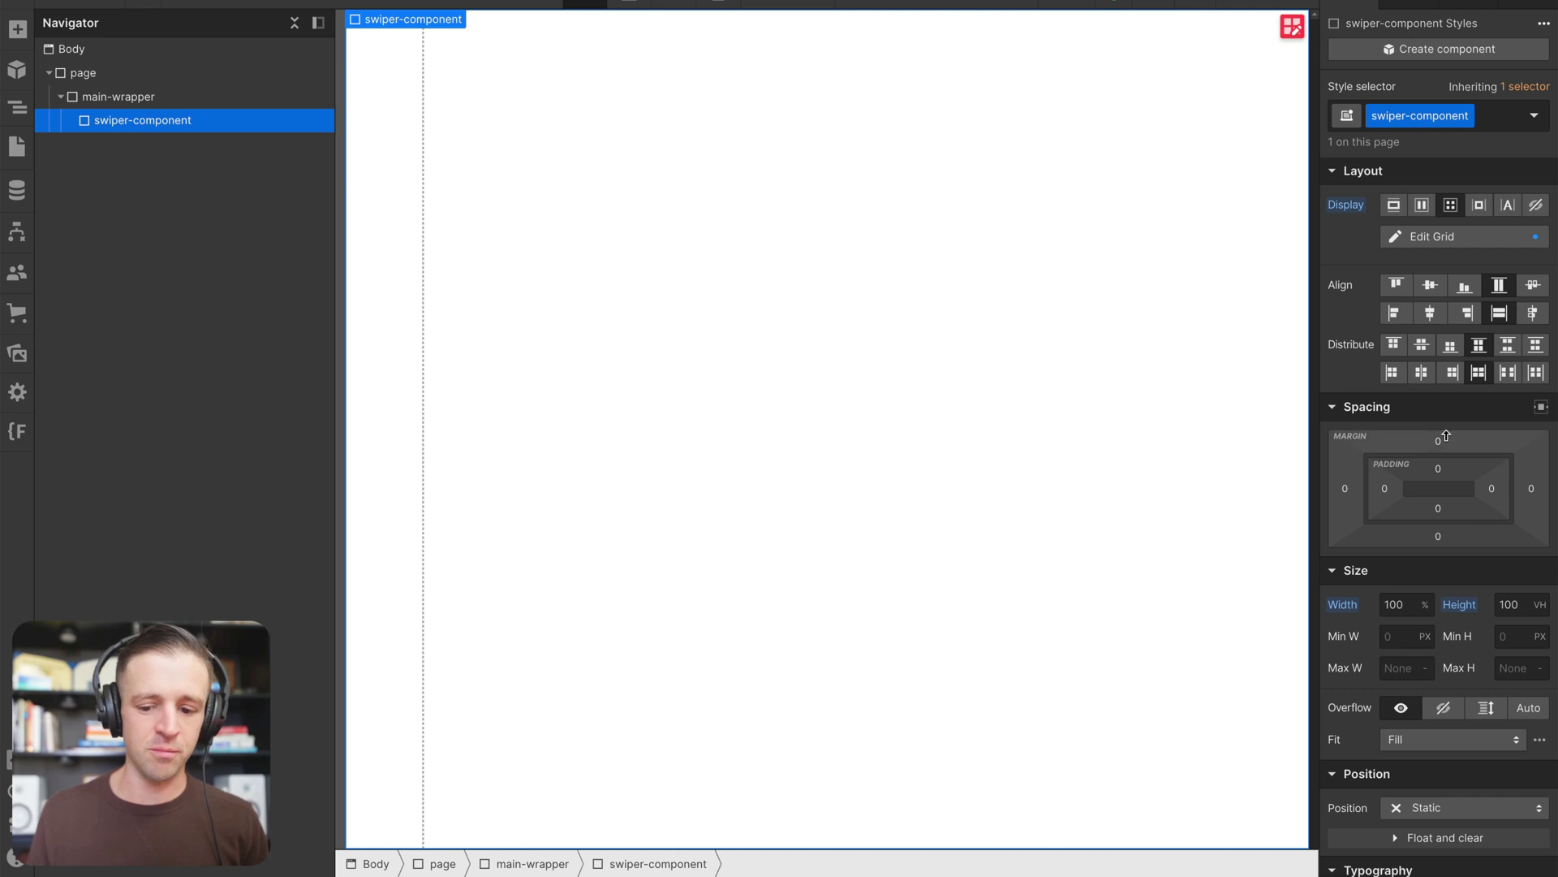
pyautogui.hotkey('ctrl', 'v')
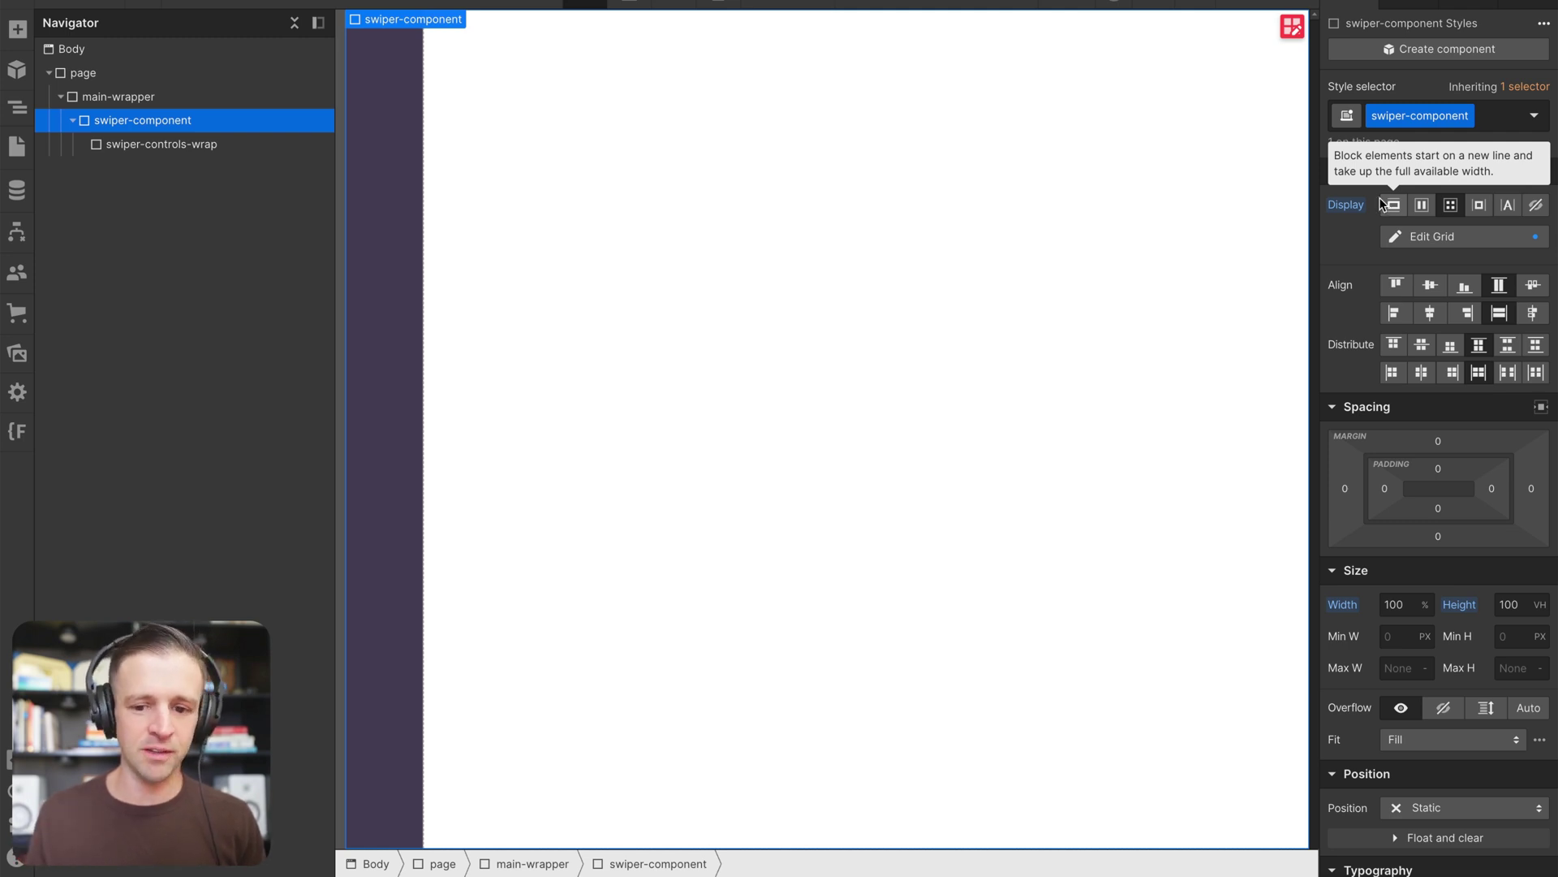
# - Paste the swiper element into swiper-component and a swiper-slide into its swiper-wrapper
pyautogui.hotkey('ctrl', 'v')
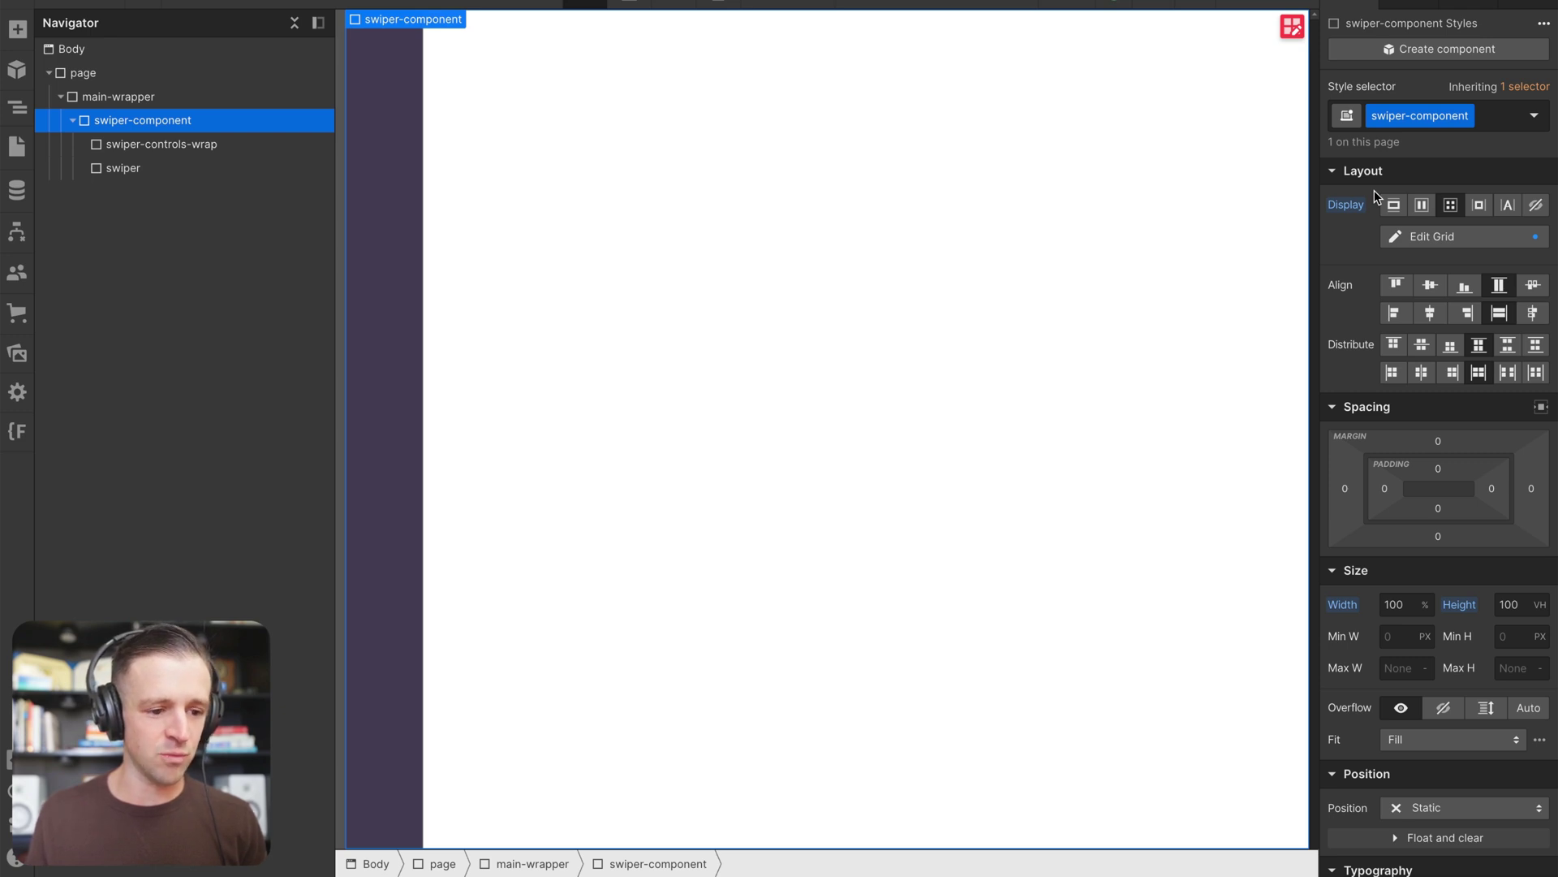
pyautogui.click(151, 172)
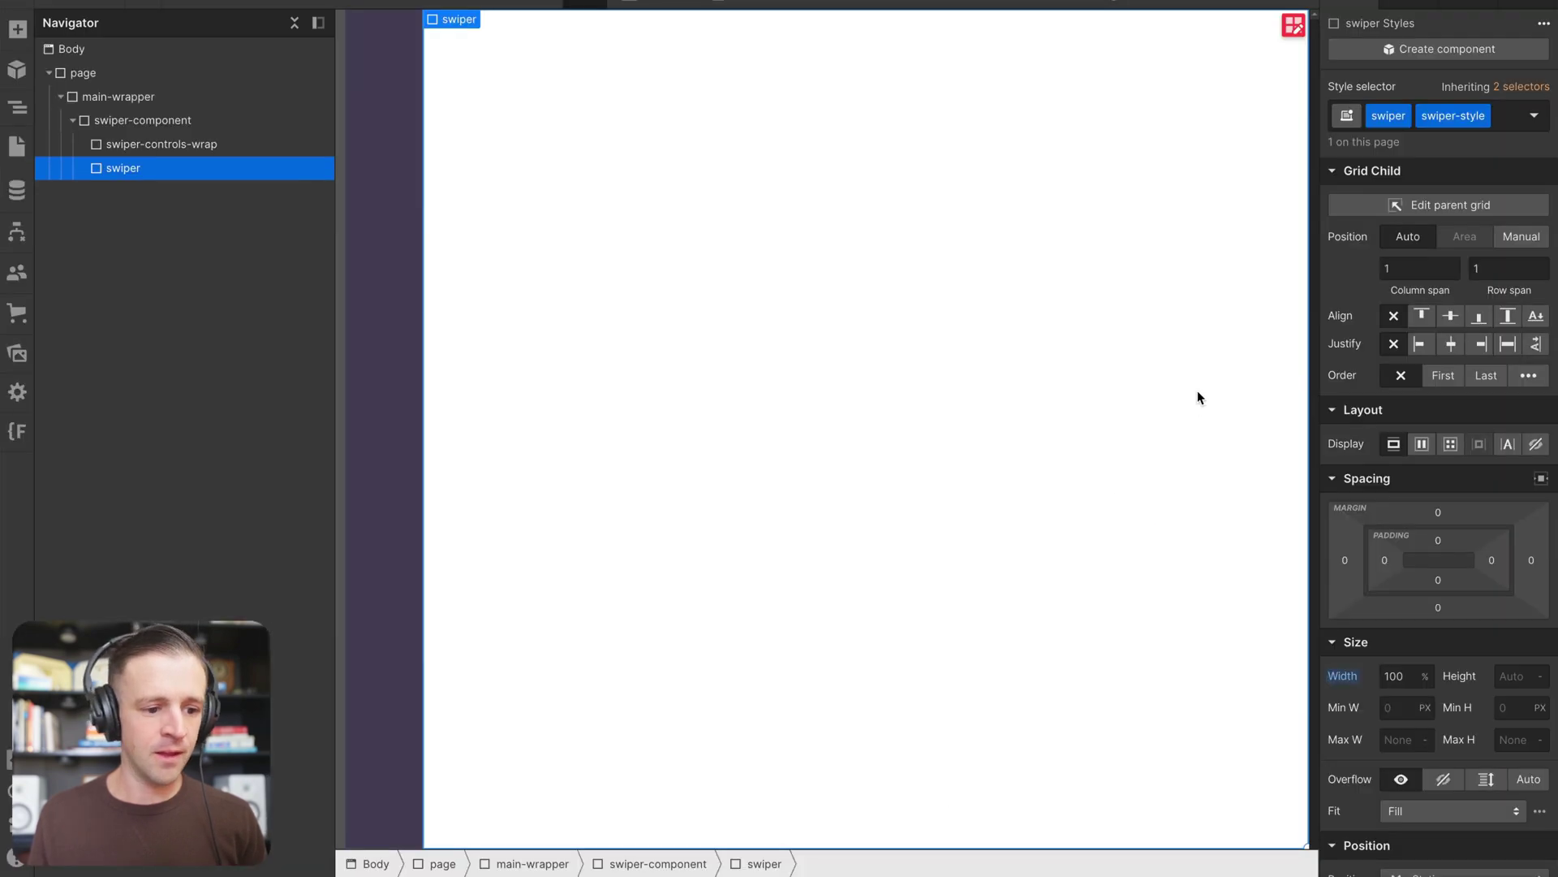
pyautogui.click(218, 193)
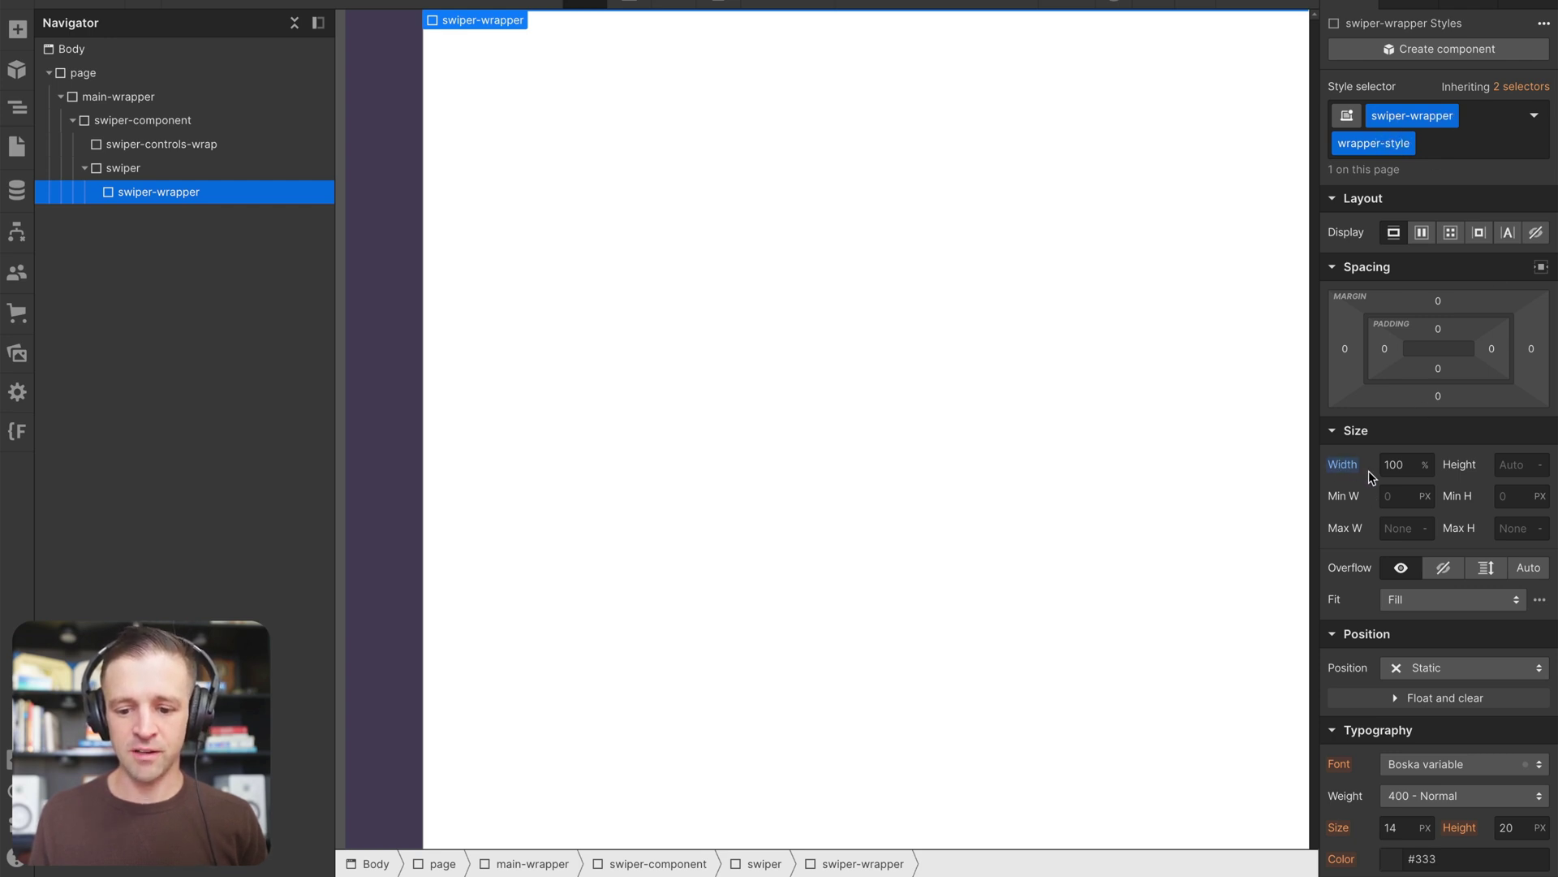
pyautogui.hotkey('ctrl', 'v')
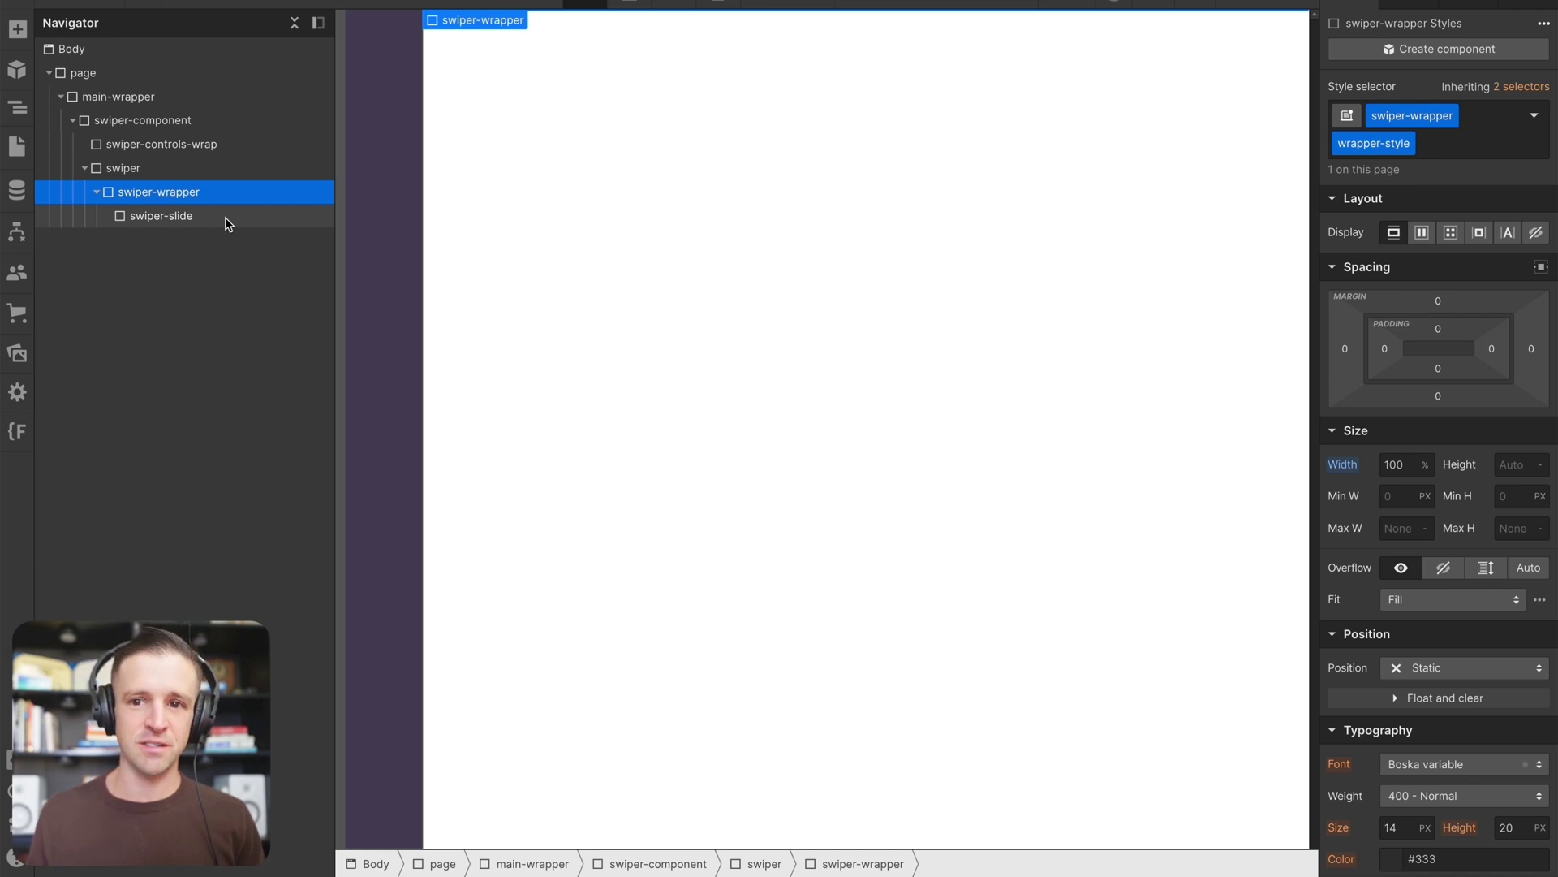
pyautogui.click(225, 216)
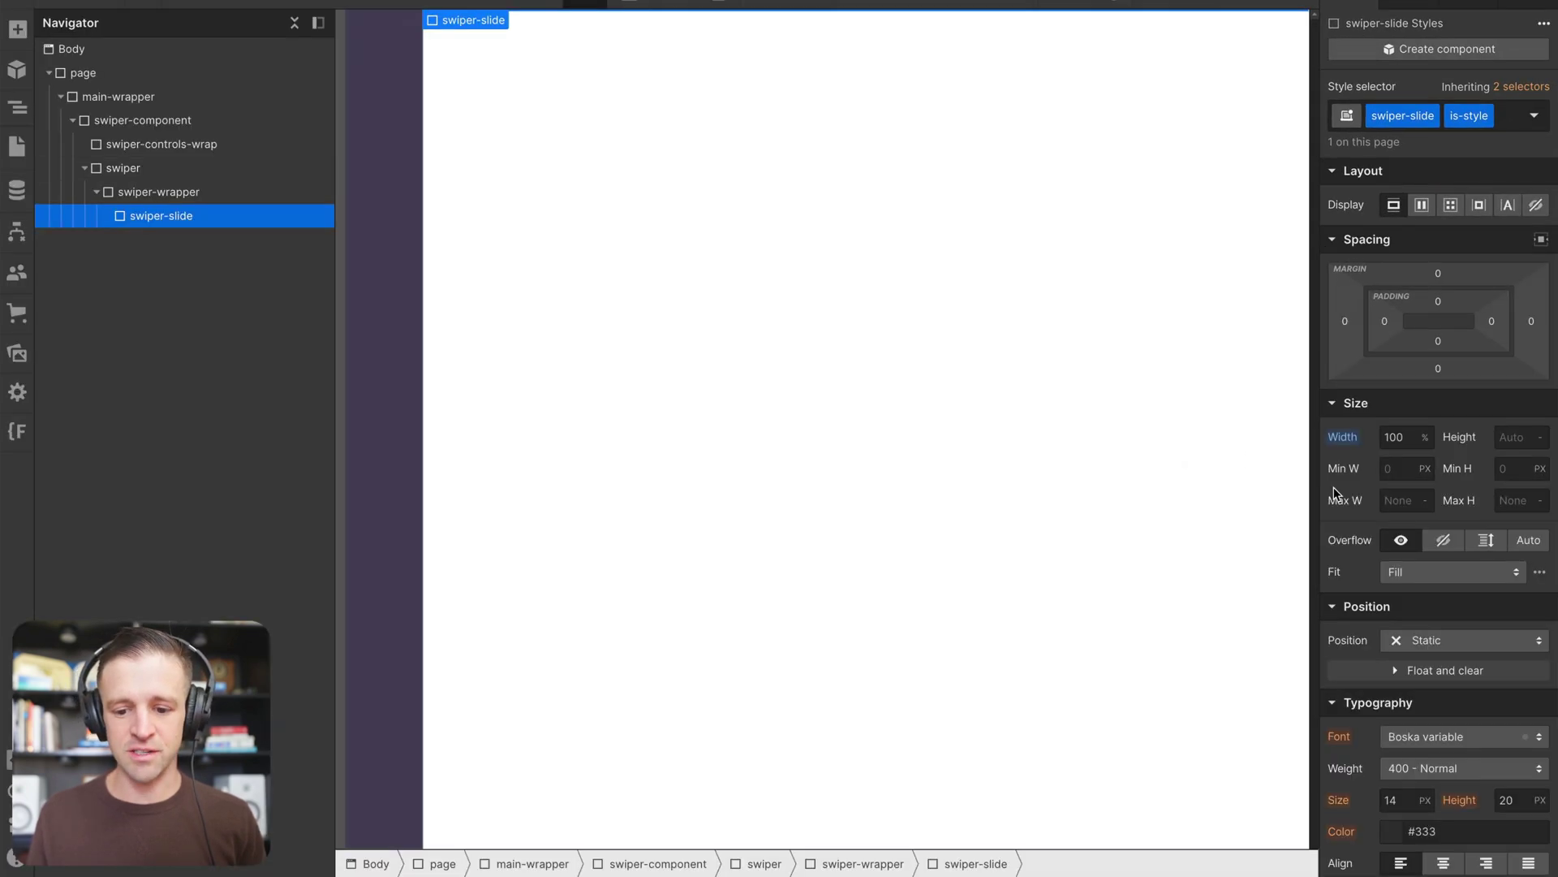
# - Toggle the swiper-slide's is-style combo class off and back on
pyautogui.click(1506, 115)
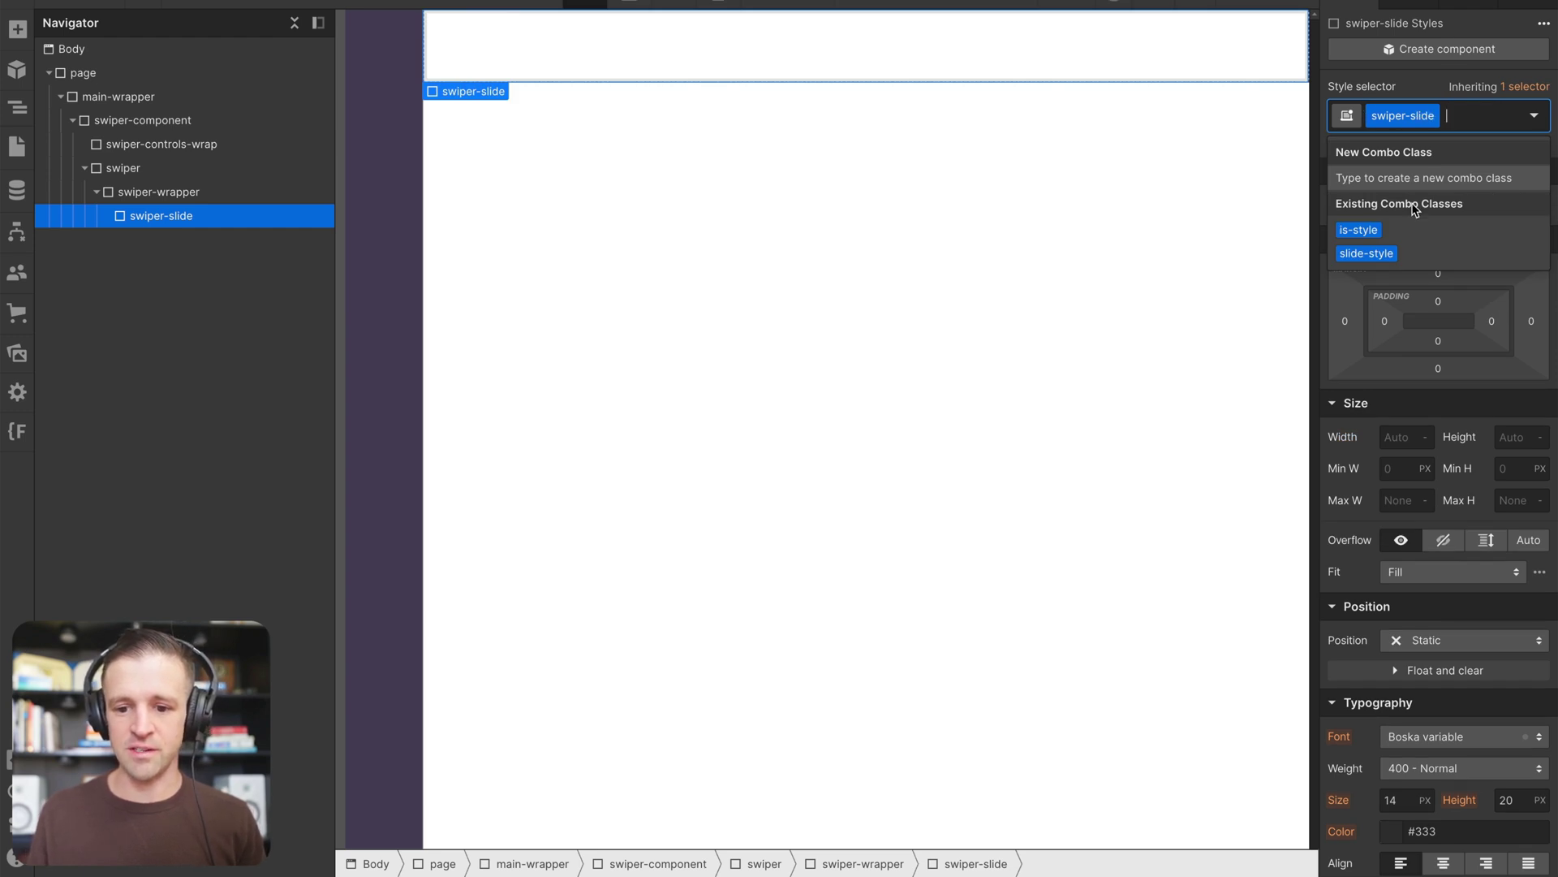
pyautogui.click(1409, 229)
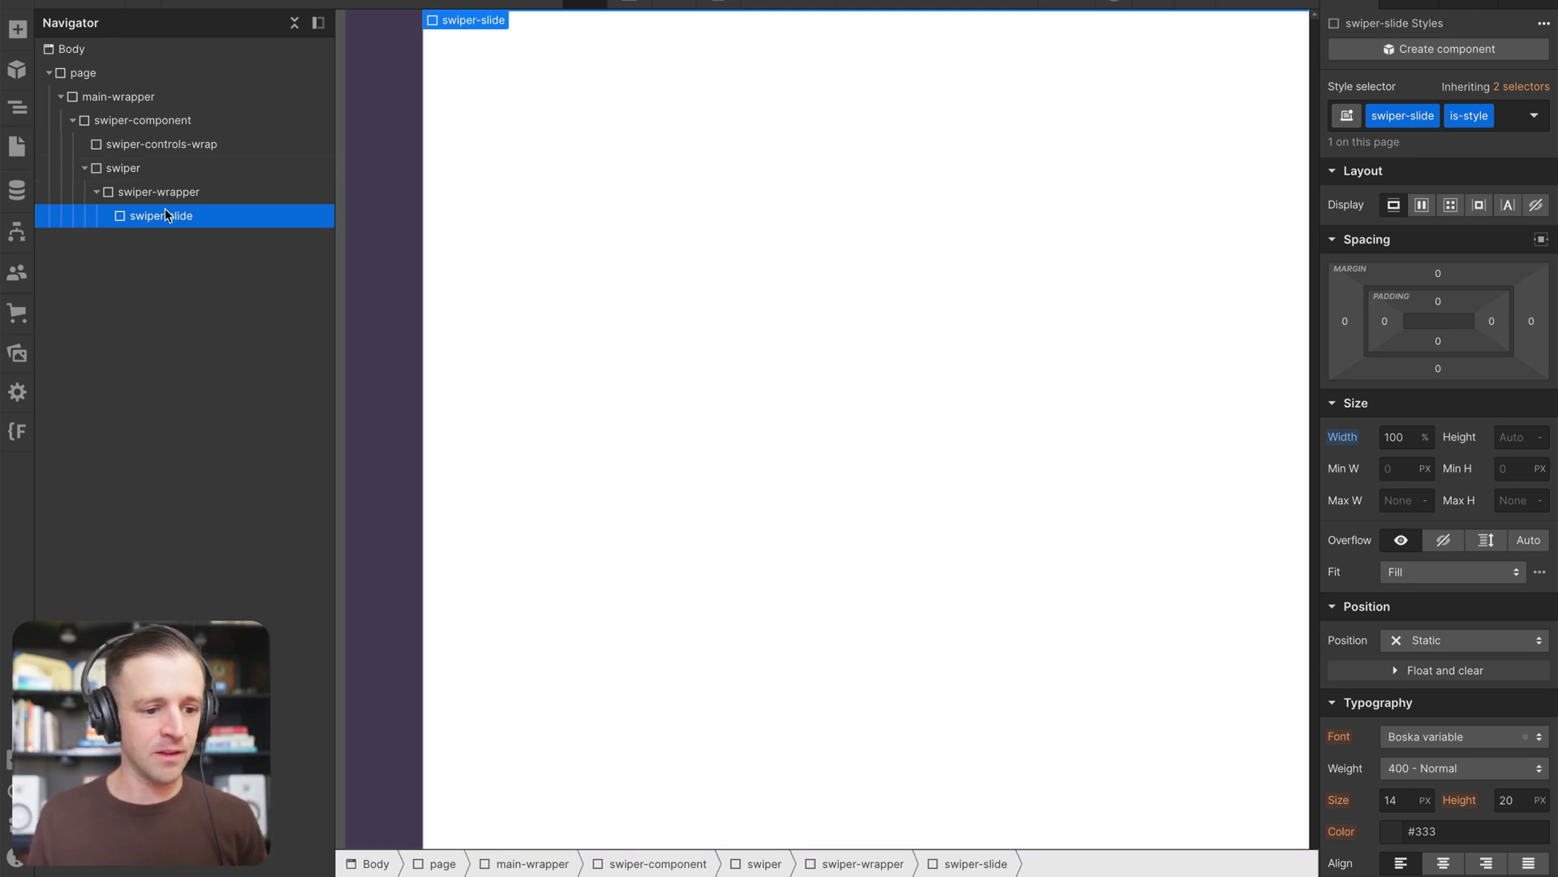
pyautogui.hotkey('ctrl', 'z')
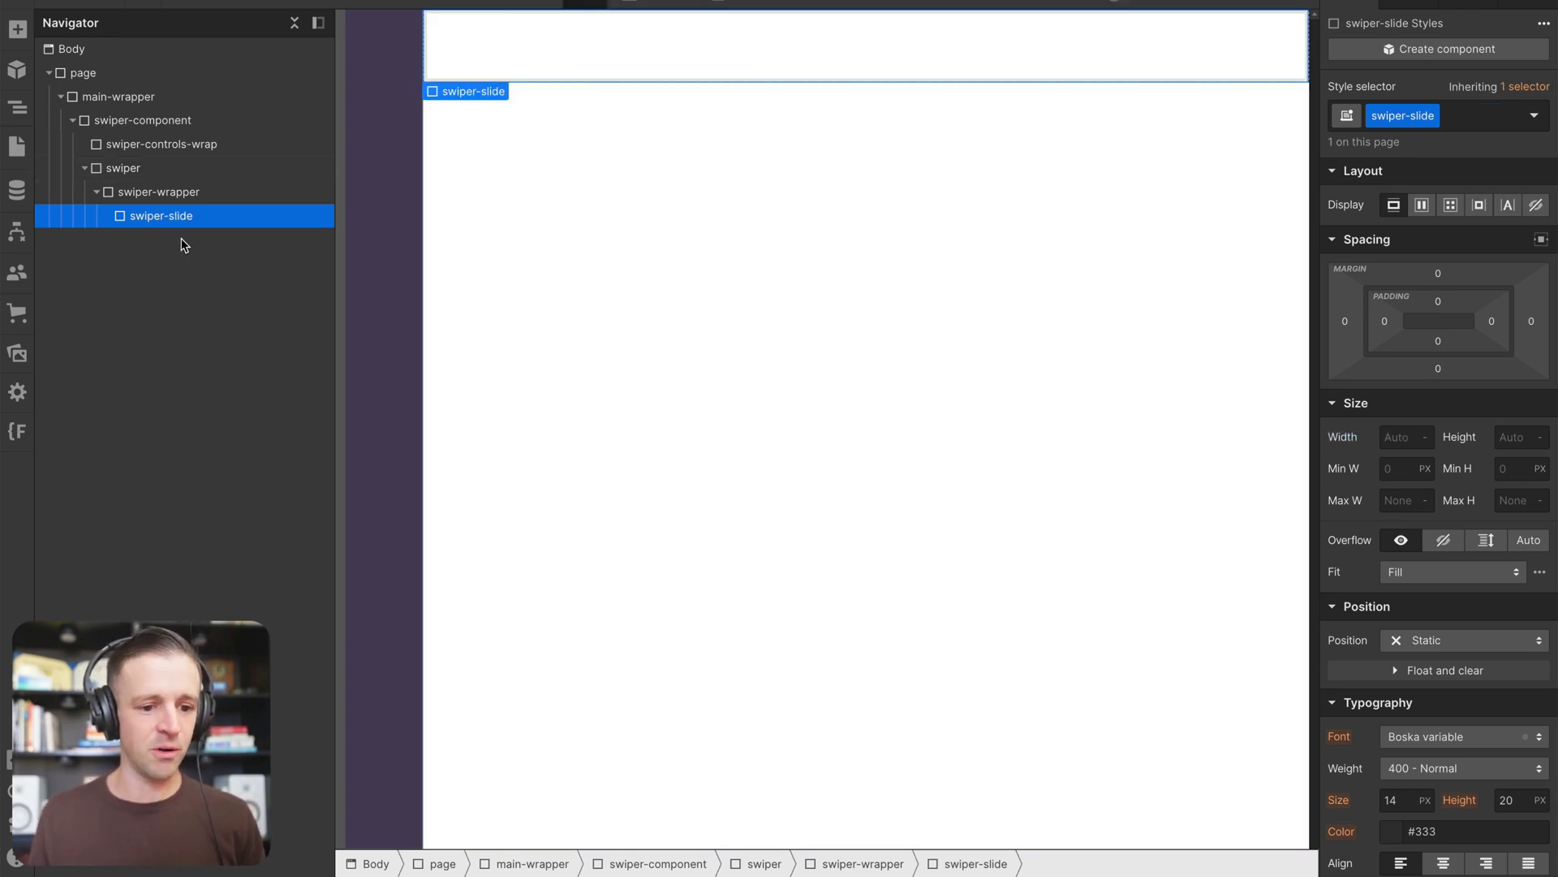
pyautogui.hotkey('ctrl', 'shift', 'z')
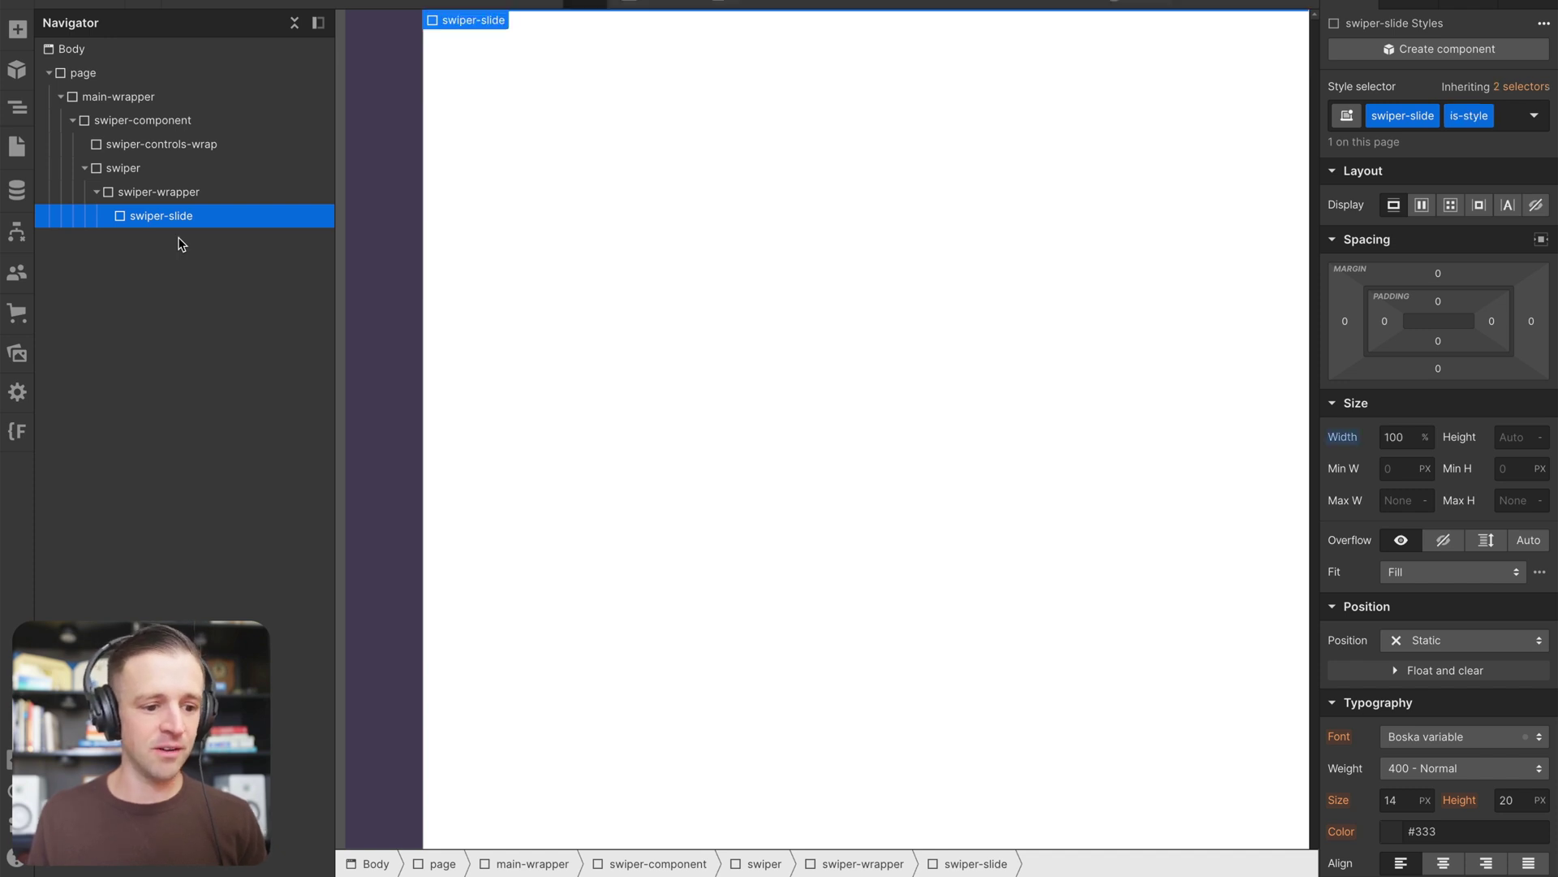
# - Add the slide-style block with the 'Scroll without limits' heading inside the swiper-slide
pyautogui.hotkey('ctrl', 'shift', 'z')
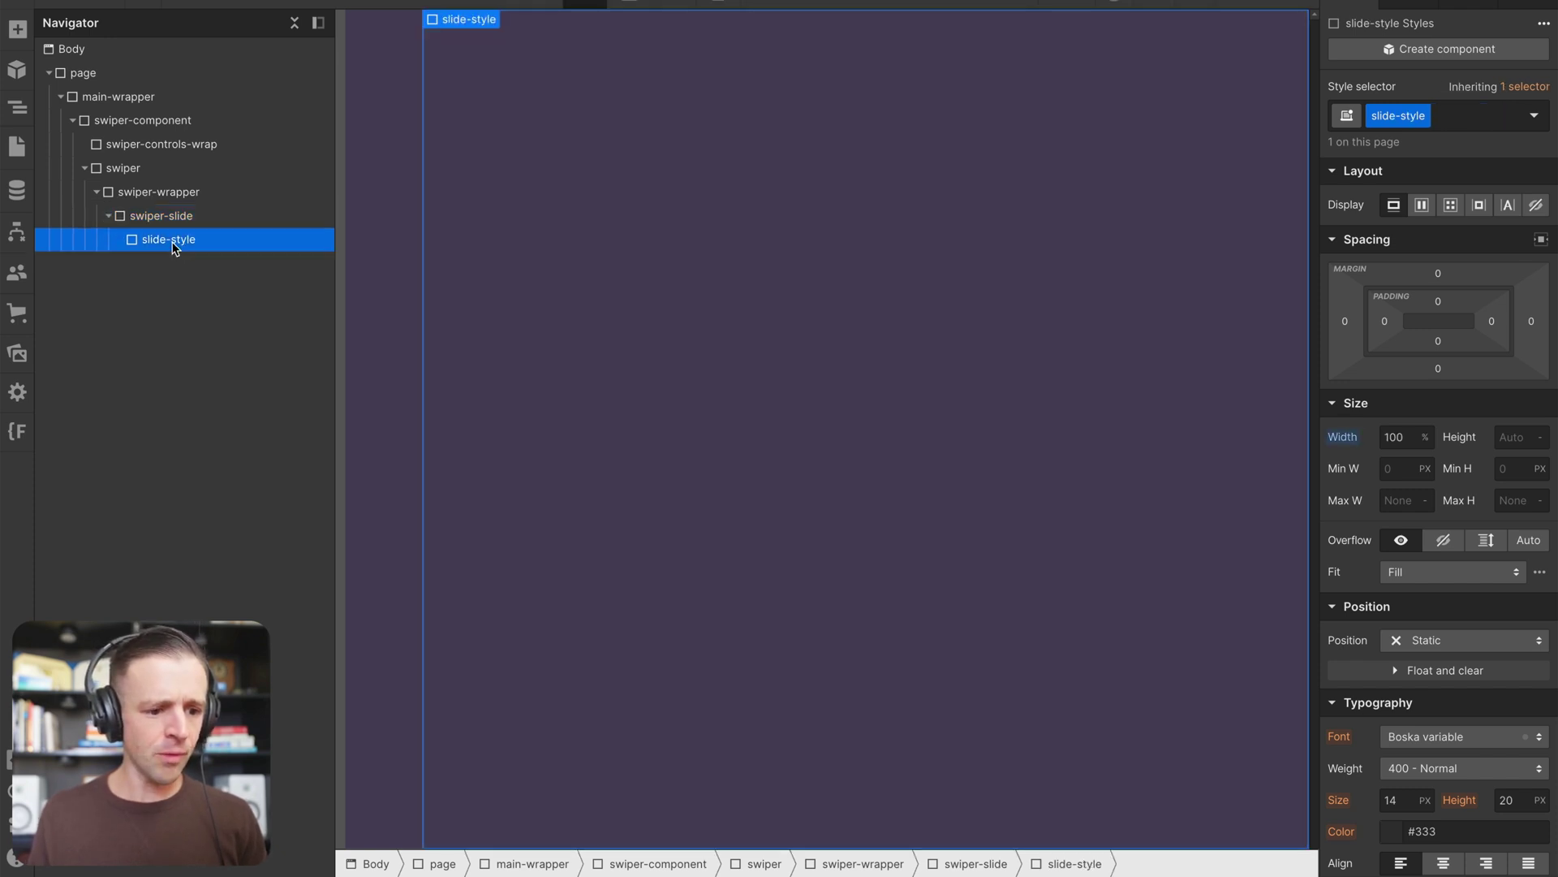
pyautogui.click(173, 242)
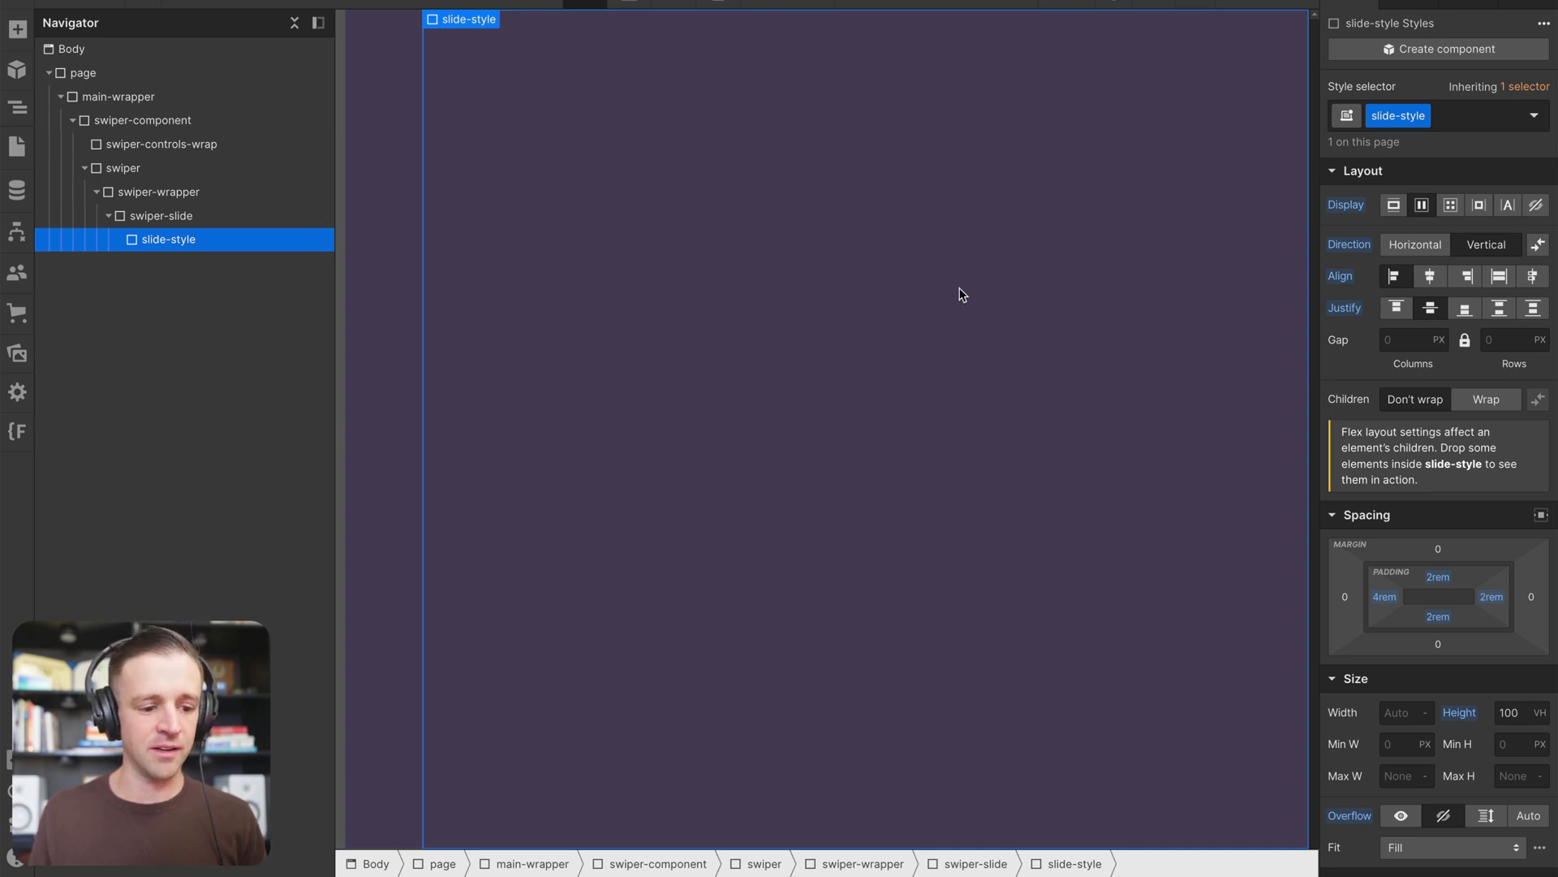
pyautogui.hotkey('ctrl', 'v')
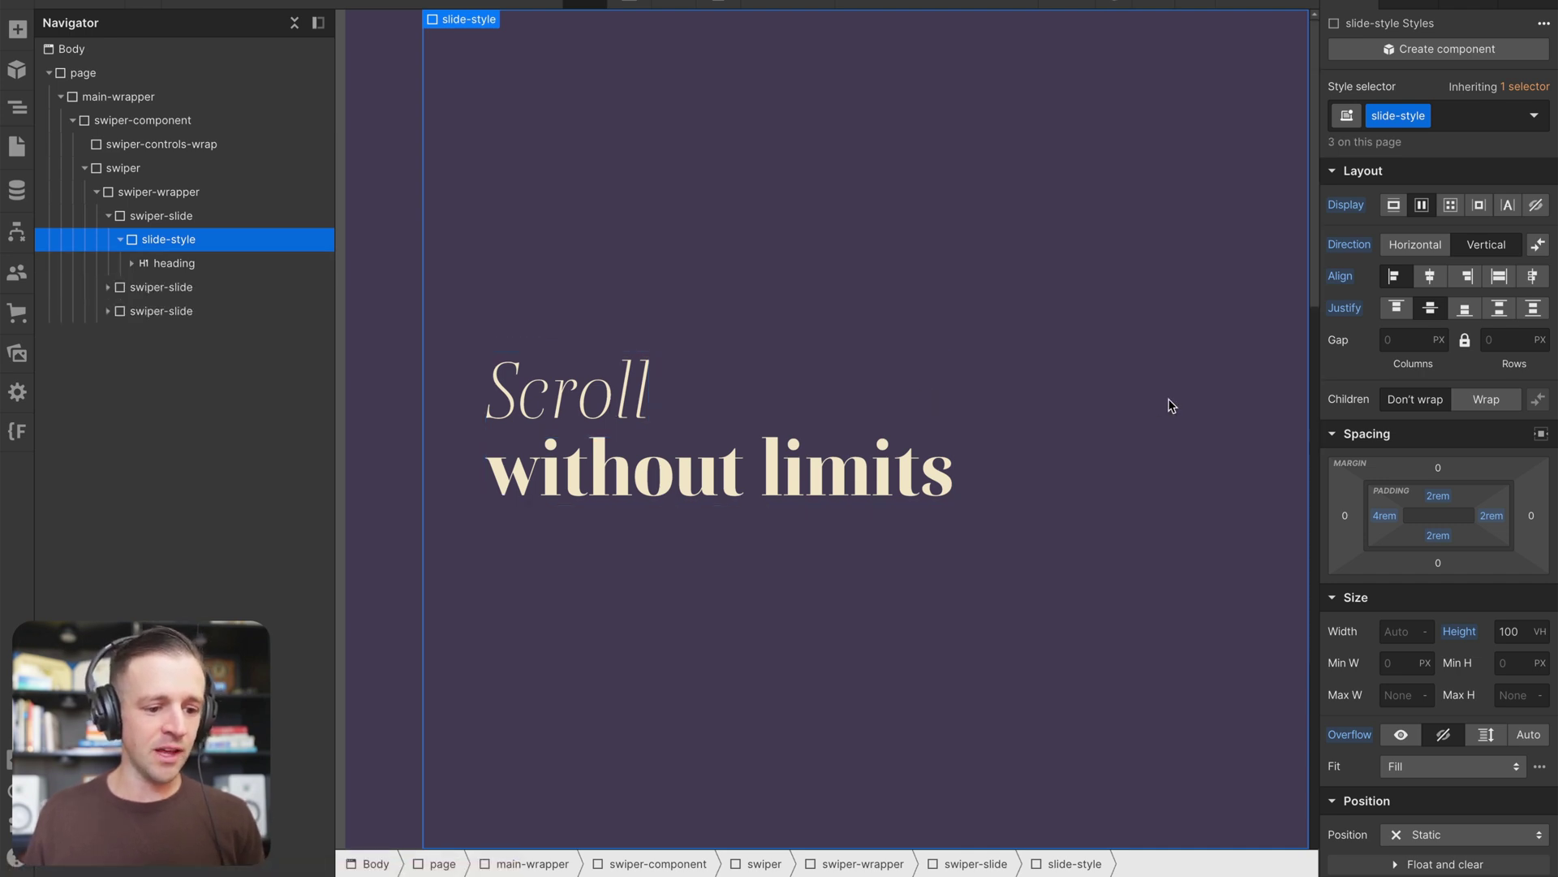
# - Review the four slides, select the 'Scroll without limits' heading, then select swiper-controls-wrap
pyautogui.scroll(-20, 1171, 405)
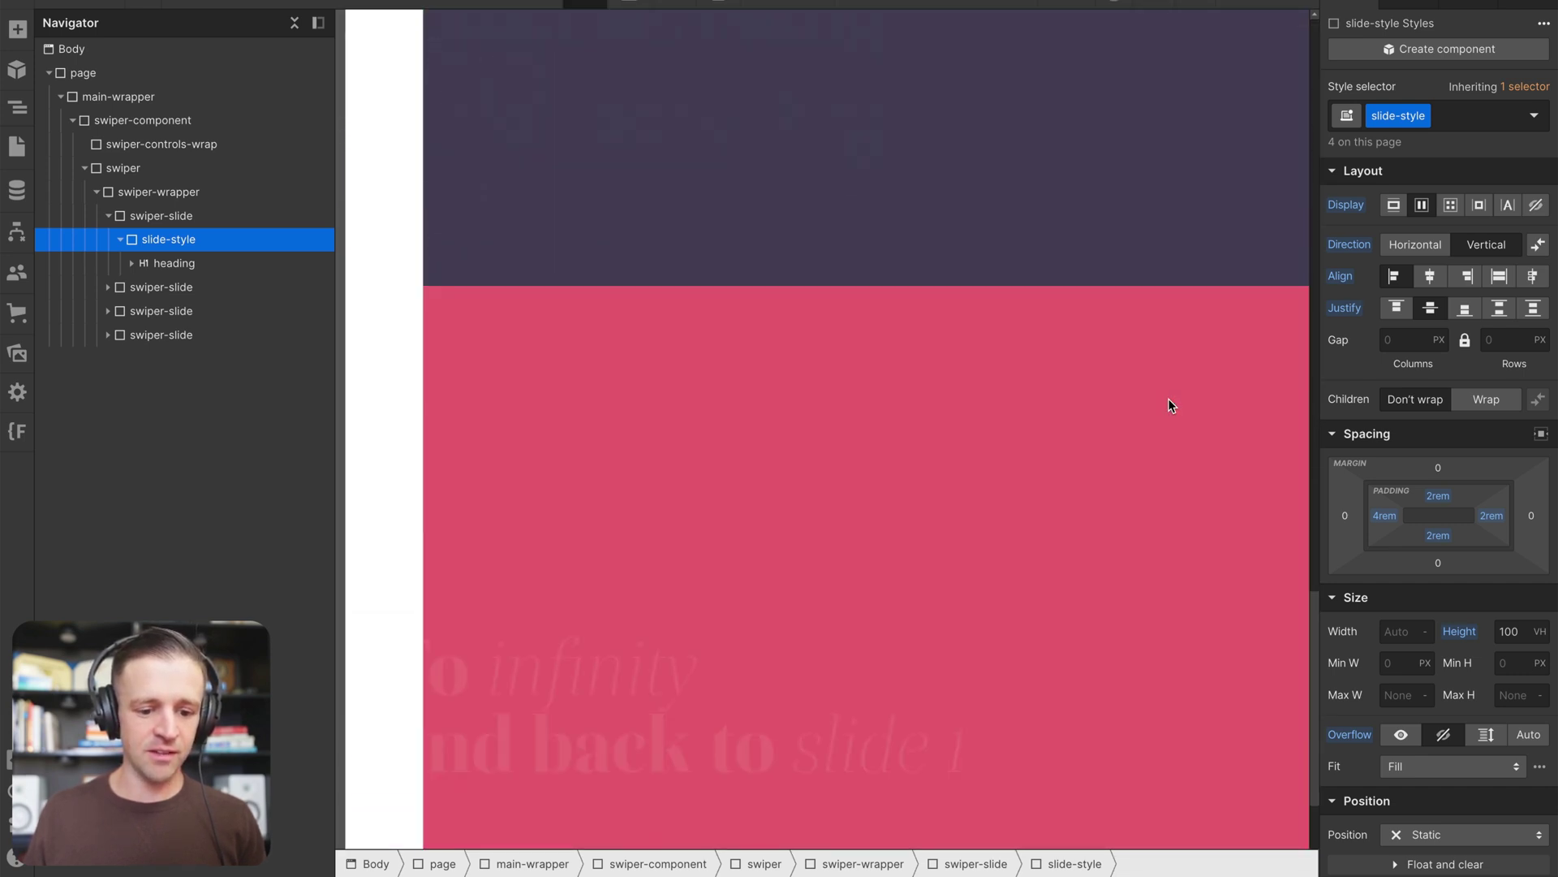
pyautogui.scroll(10, 592, 406)
pyautogui.scroll(5, 582, 387)
pyautogui.click(568, 394)
pyautogui.click(644, 446)
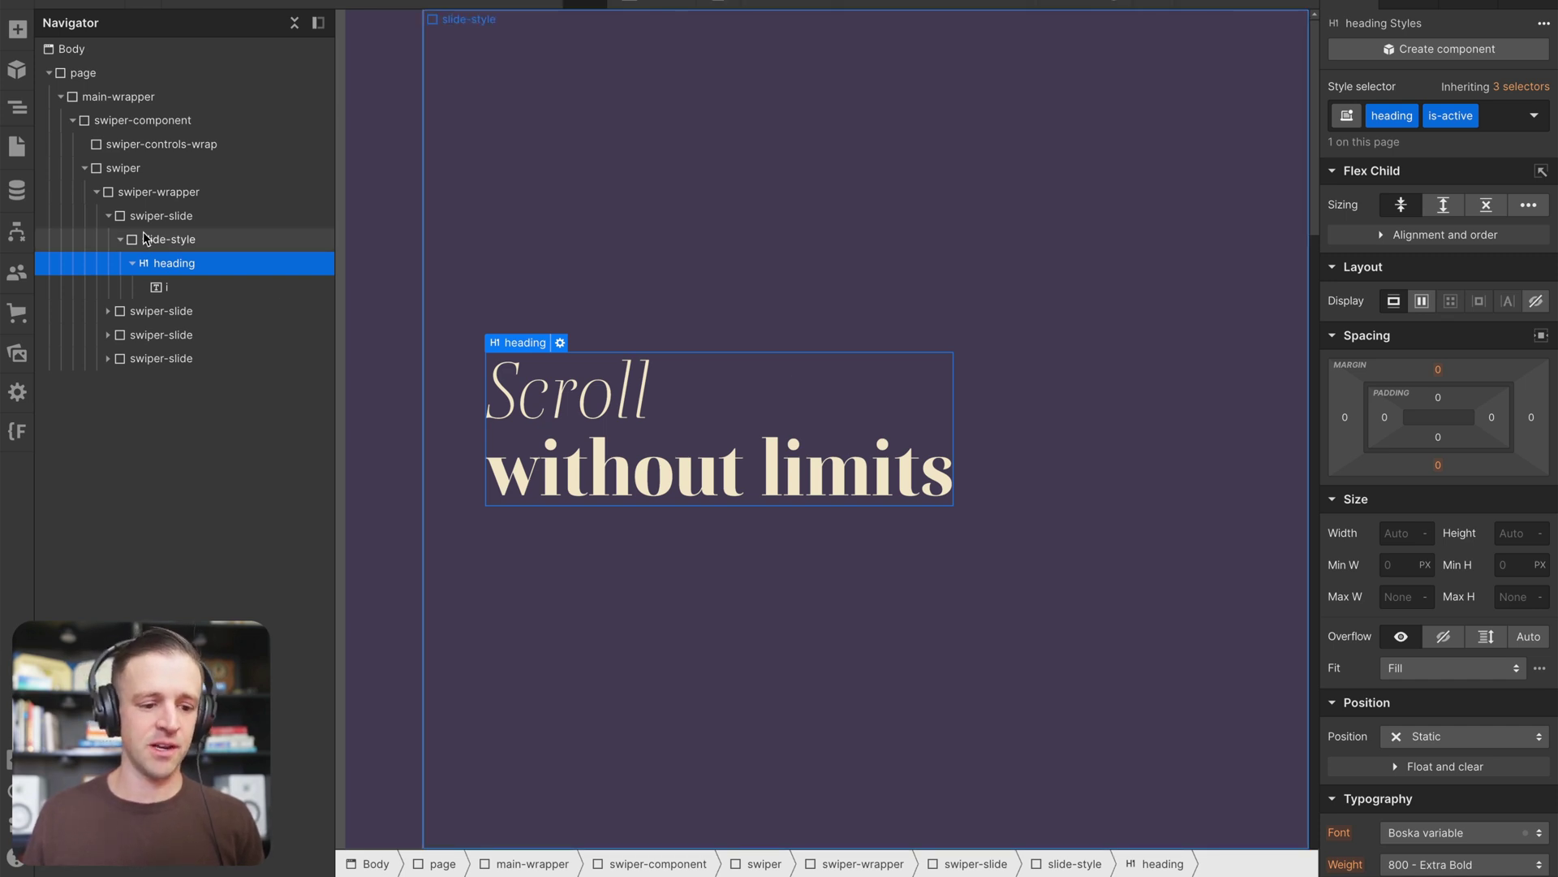
pyautogui.click(243, 144)
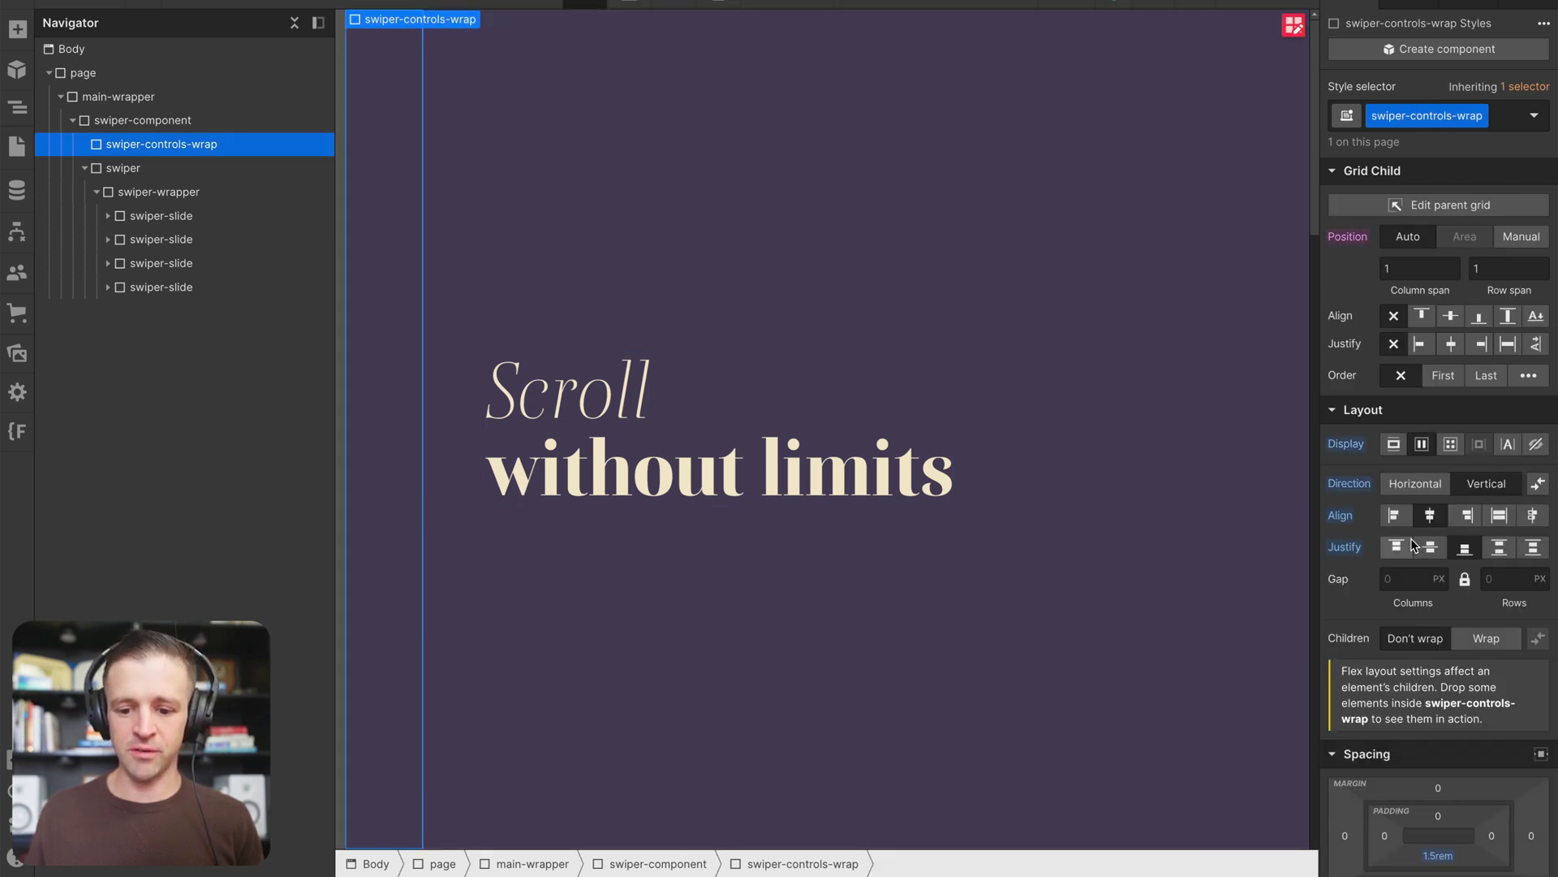
# - Align controls-wrap contents to the bottom and add swiper-pagination-custom with a swiper-bullet-custom dot
pyautogui.click(1463, 549)
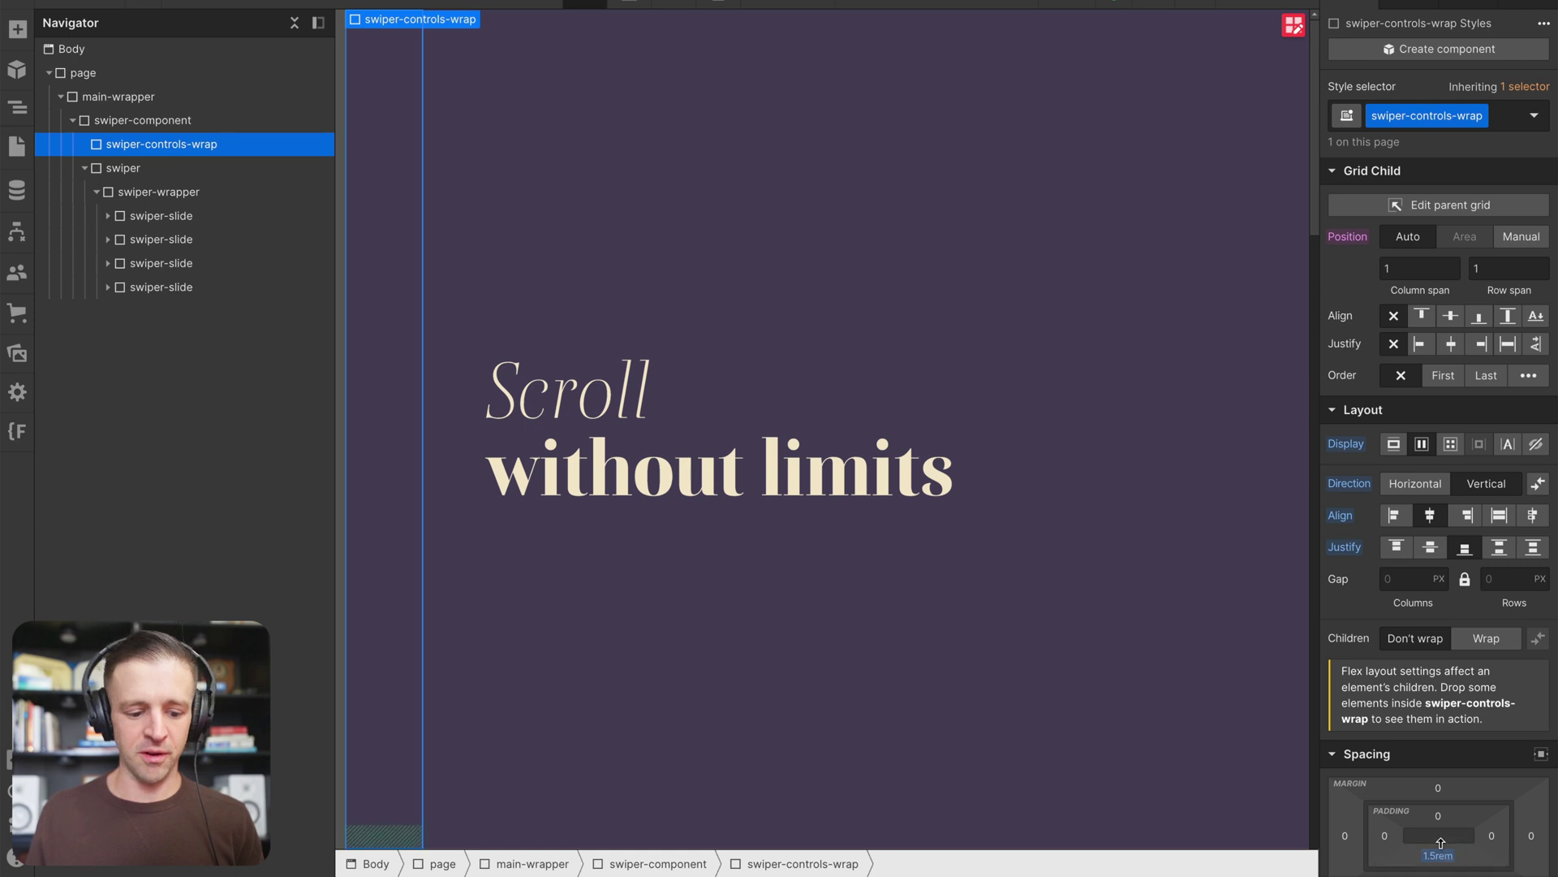
pyautogui.hotkey('ctrl', 'v')
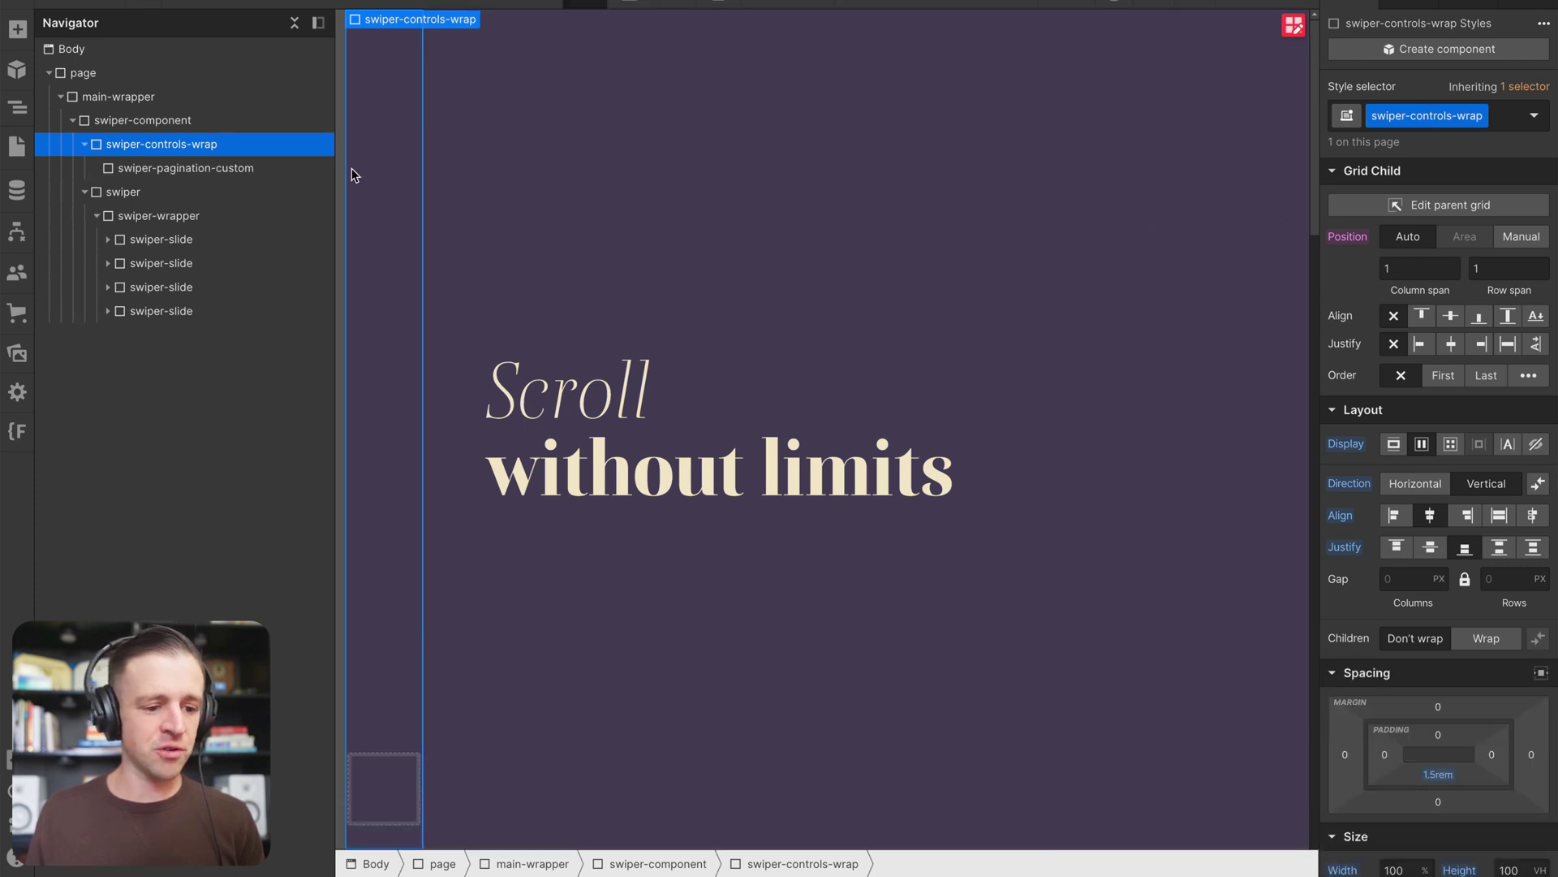
pyautogui.click(241, 168)
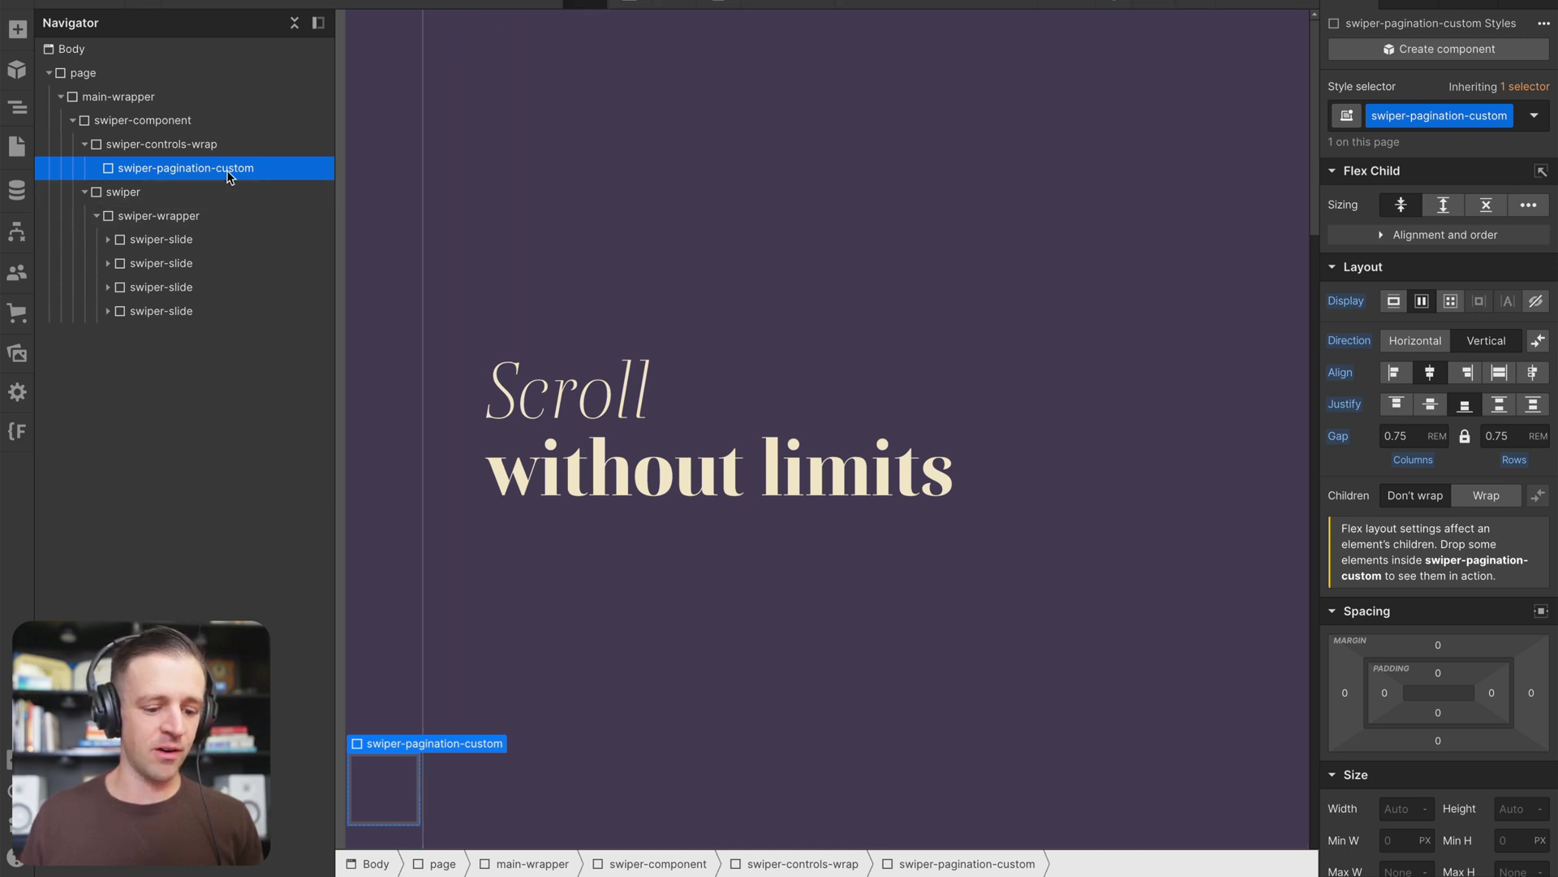
pyautogui.hotkey('ctrl', 'v')
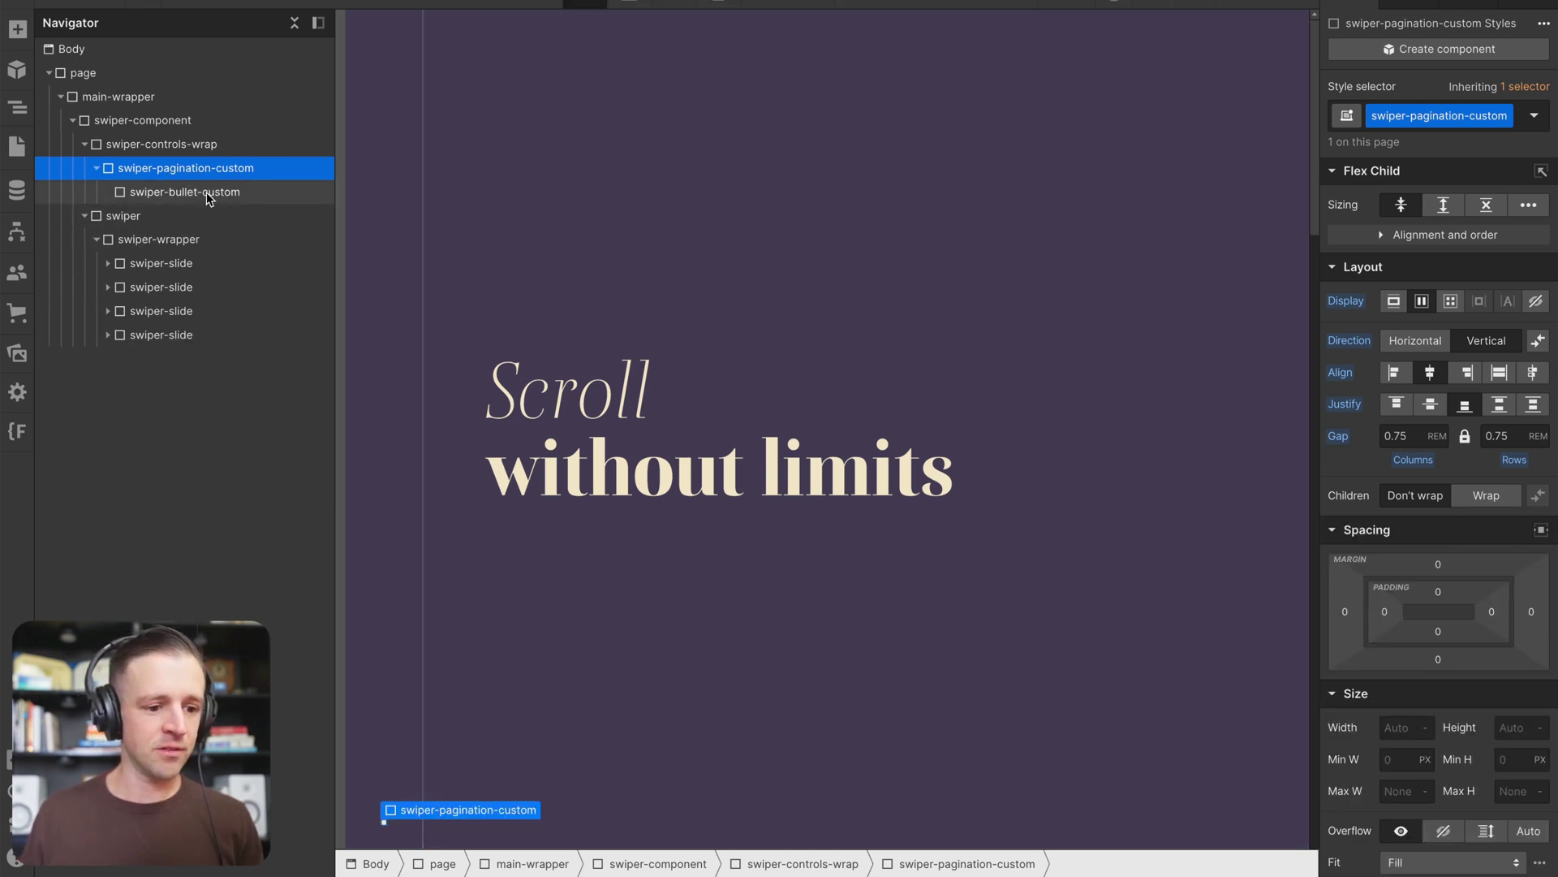
pyautogui.click(207, 195)
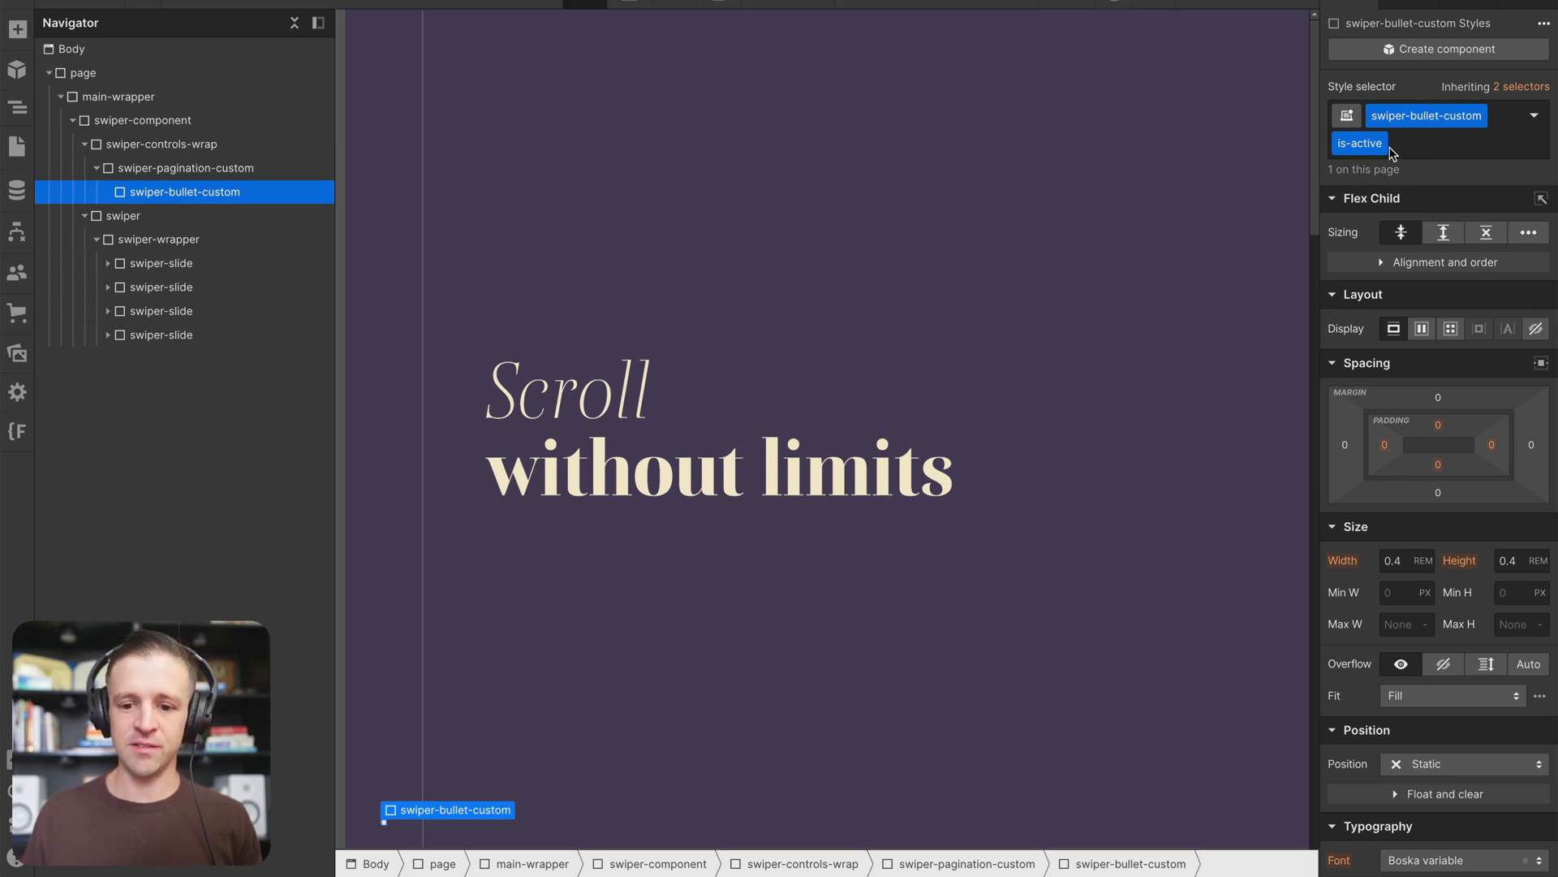
# - Give the swiper-bullet-custom dot the is-active combo class
pyautogui.click(1411, 144)
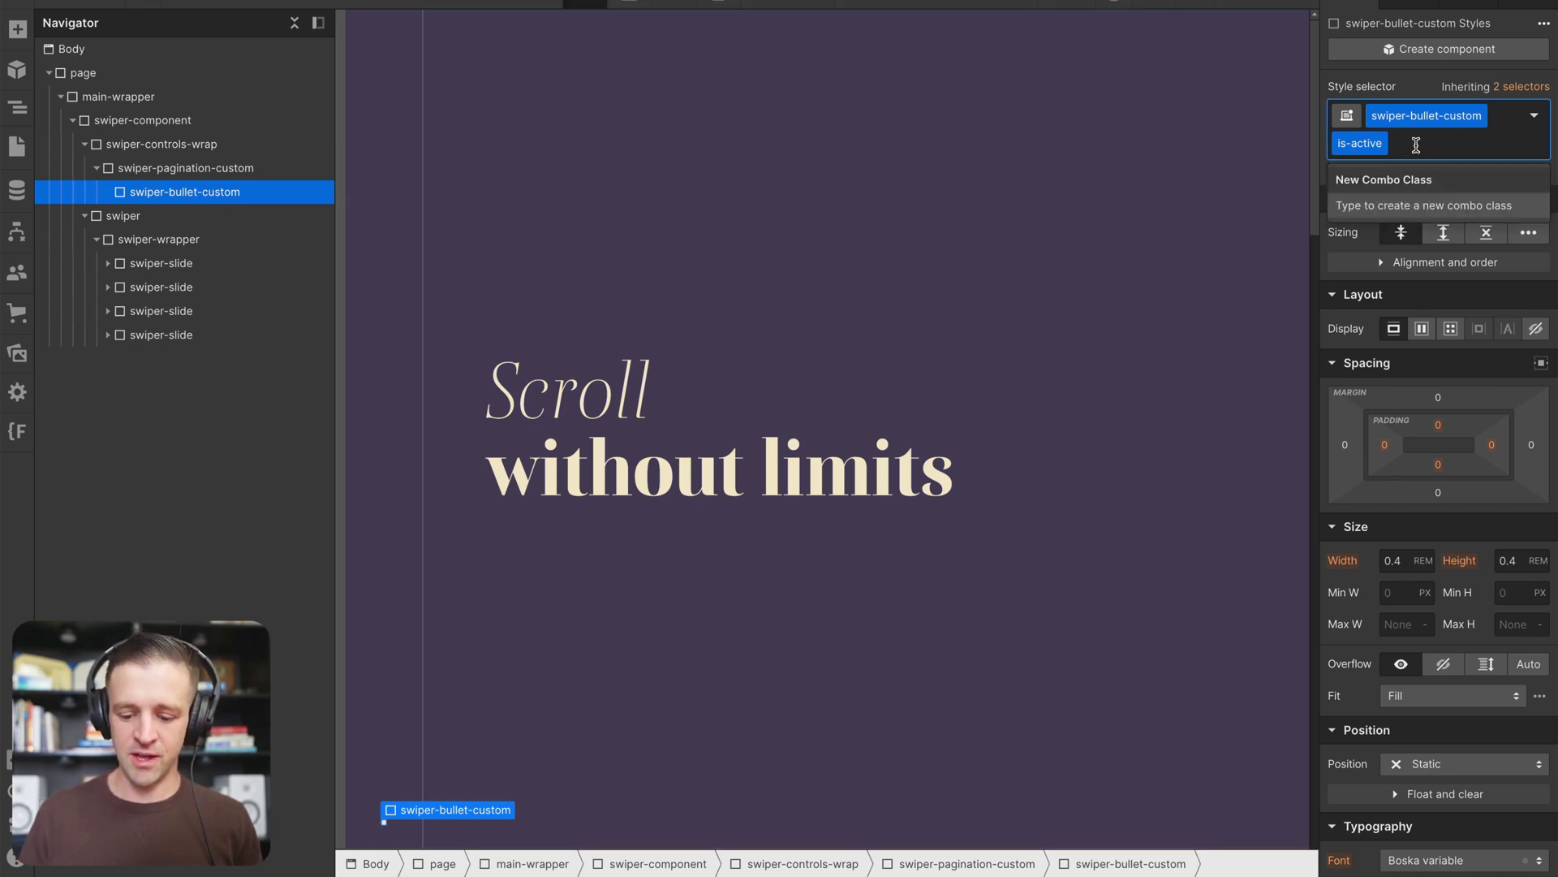
pyautogui.click(812, 471)
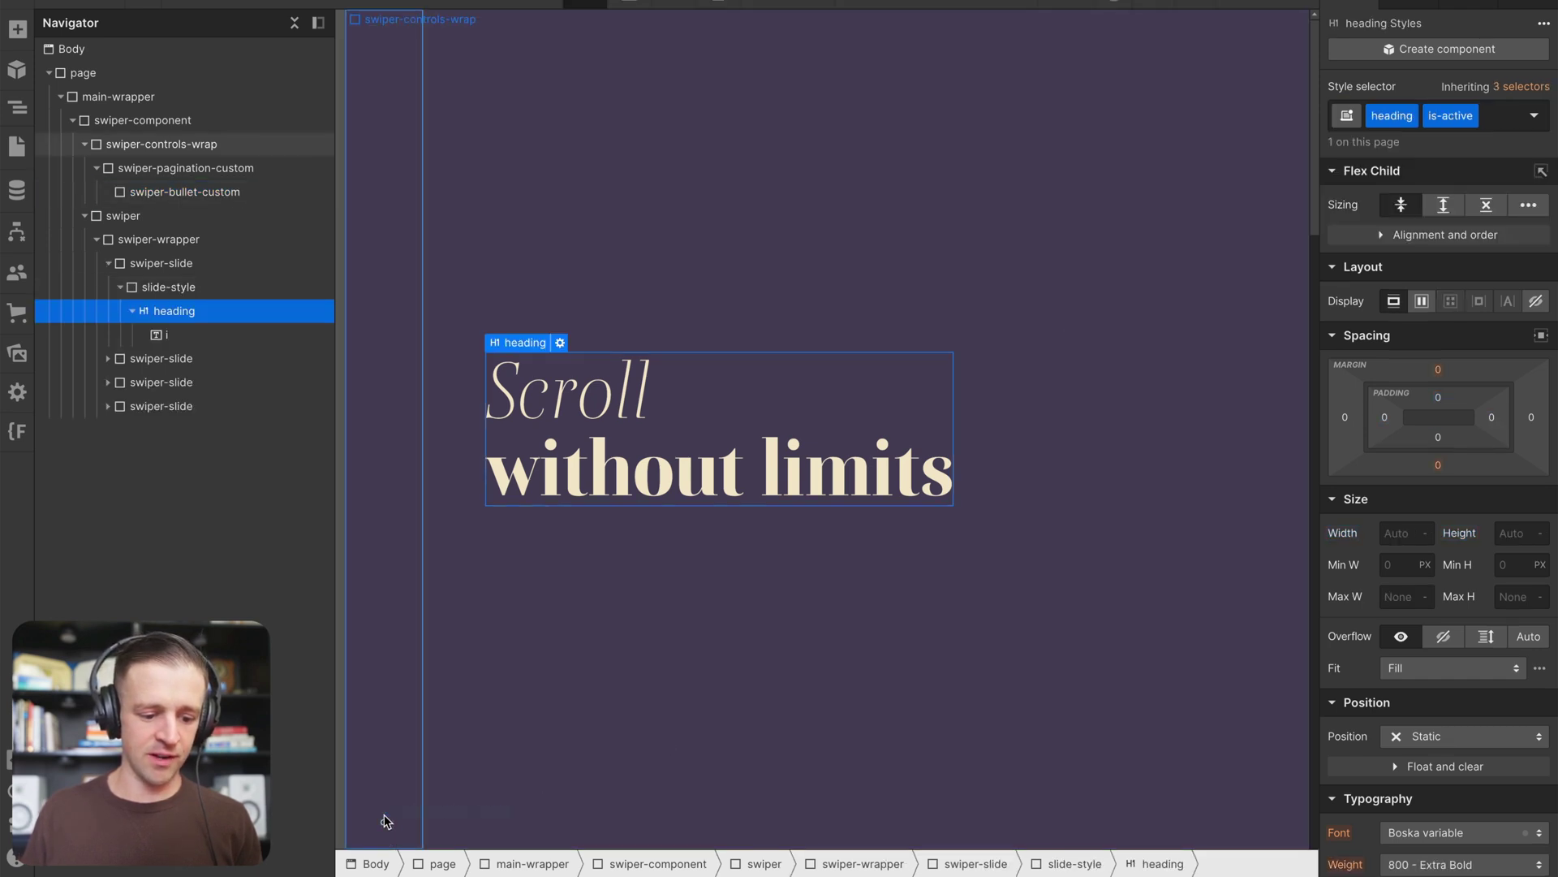
pyautogui.click(383, 823)
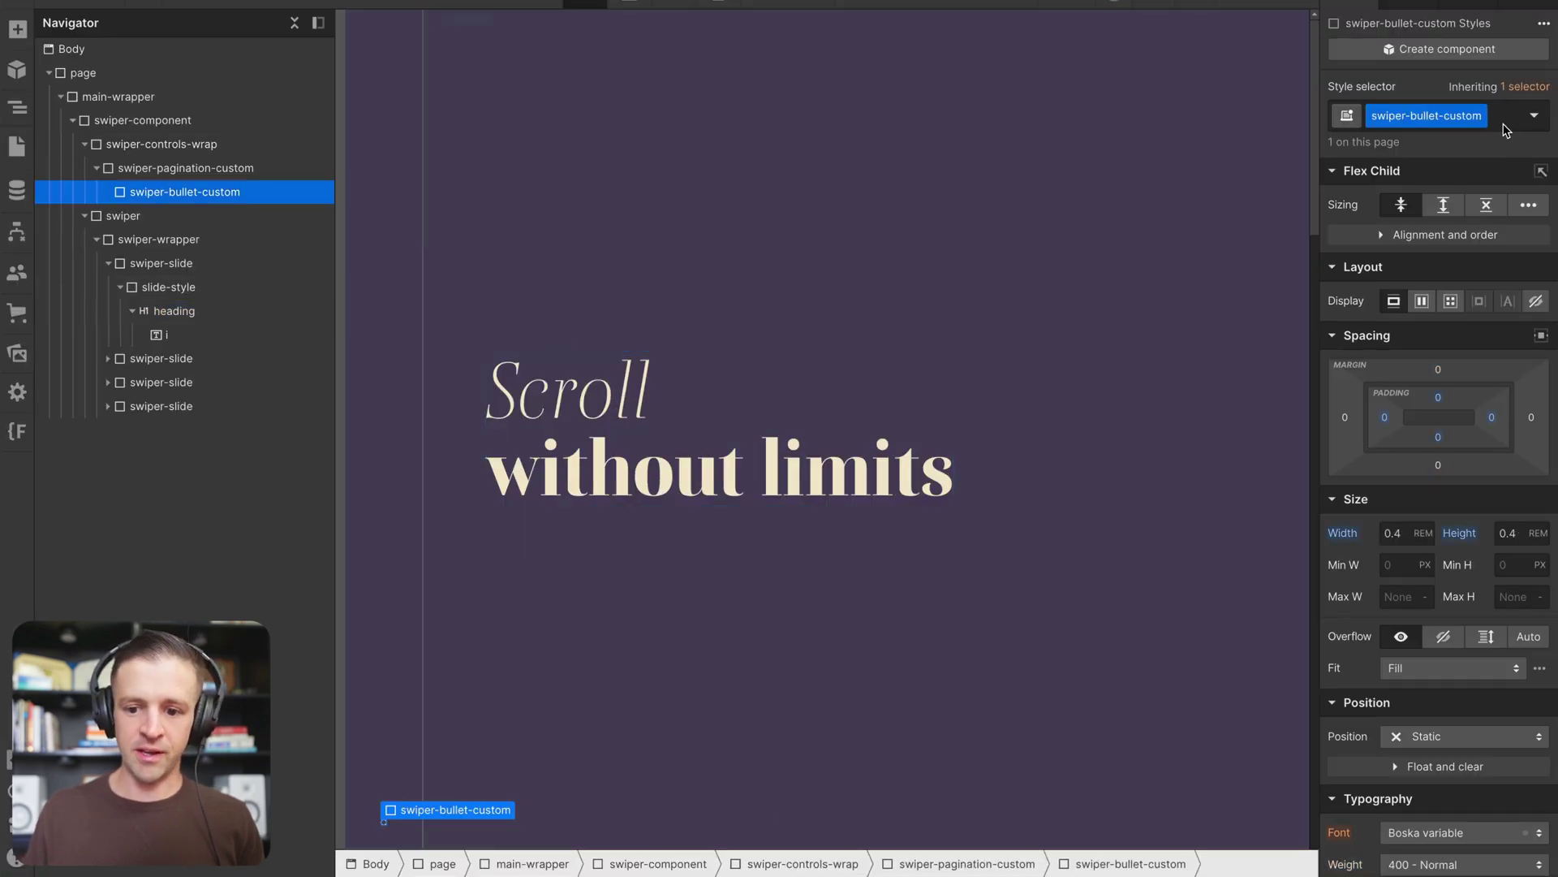
pyautogui.click(1508, 117)
pyautogui.write('is-ac')
pyautogui.click(1395, 254)
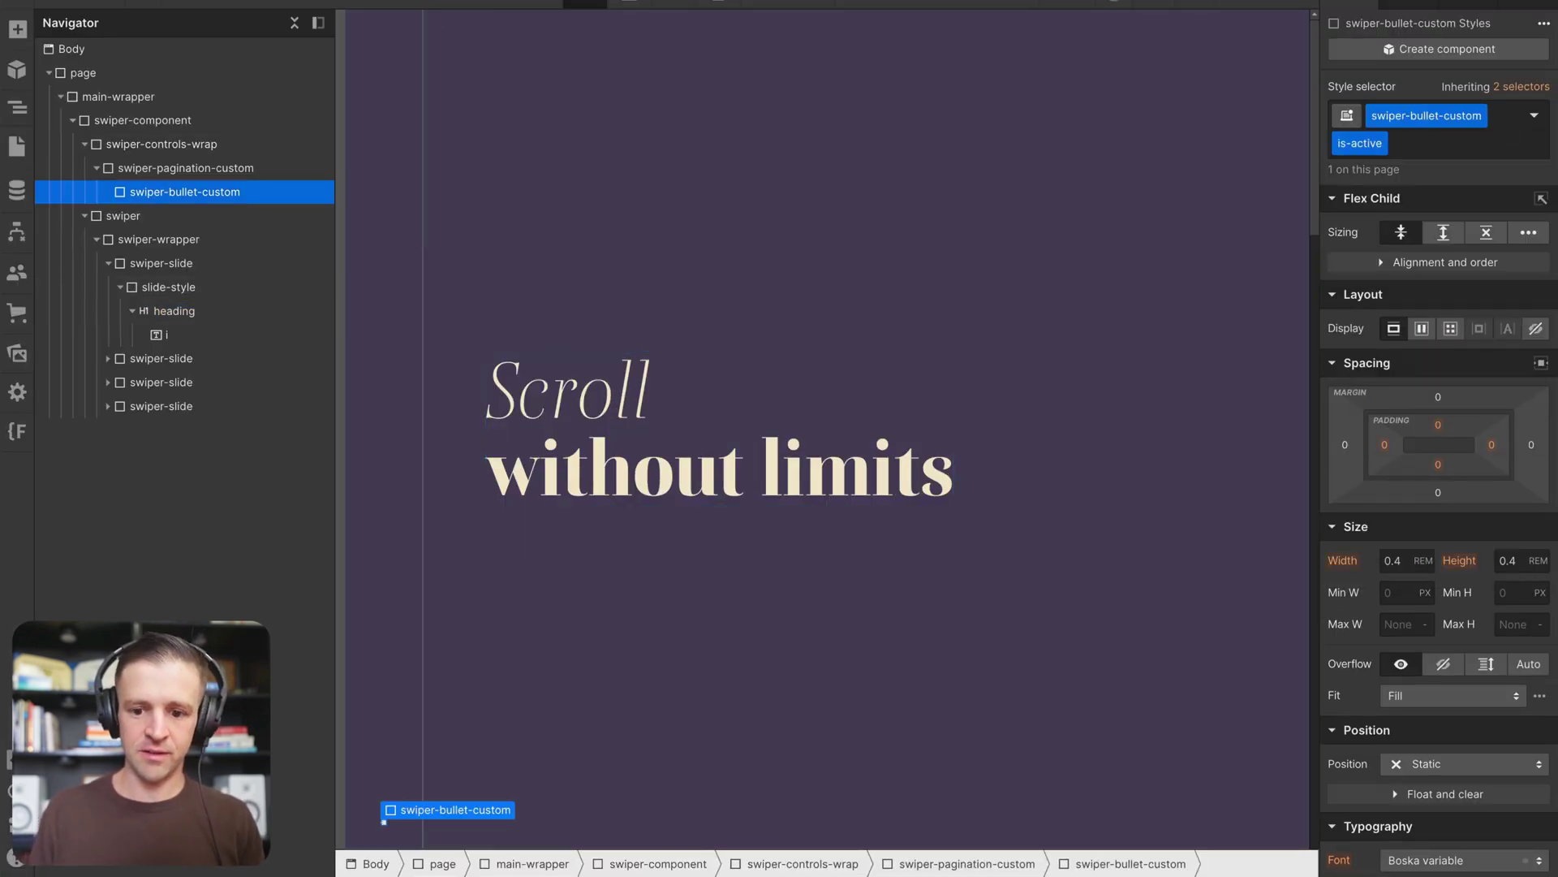
pyautogui.click(529, 779)
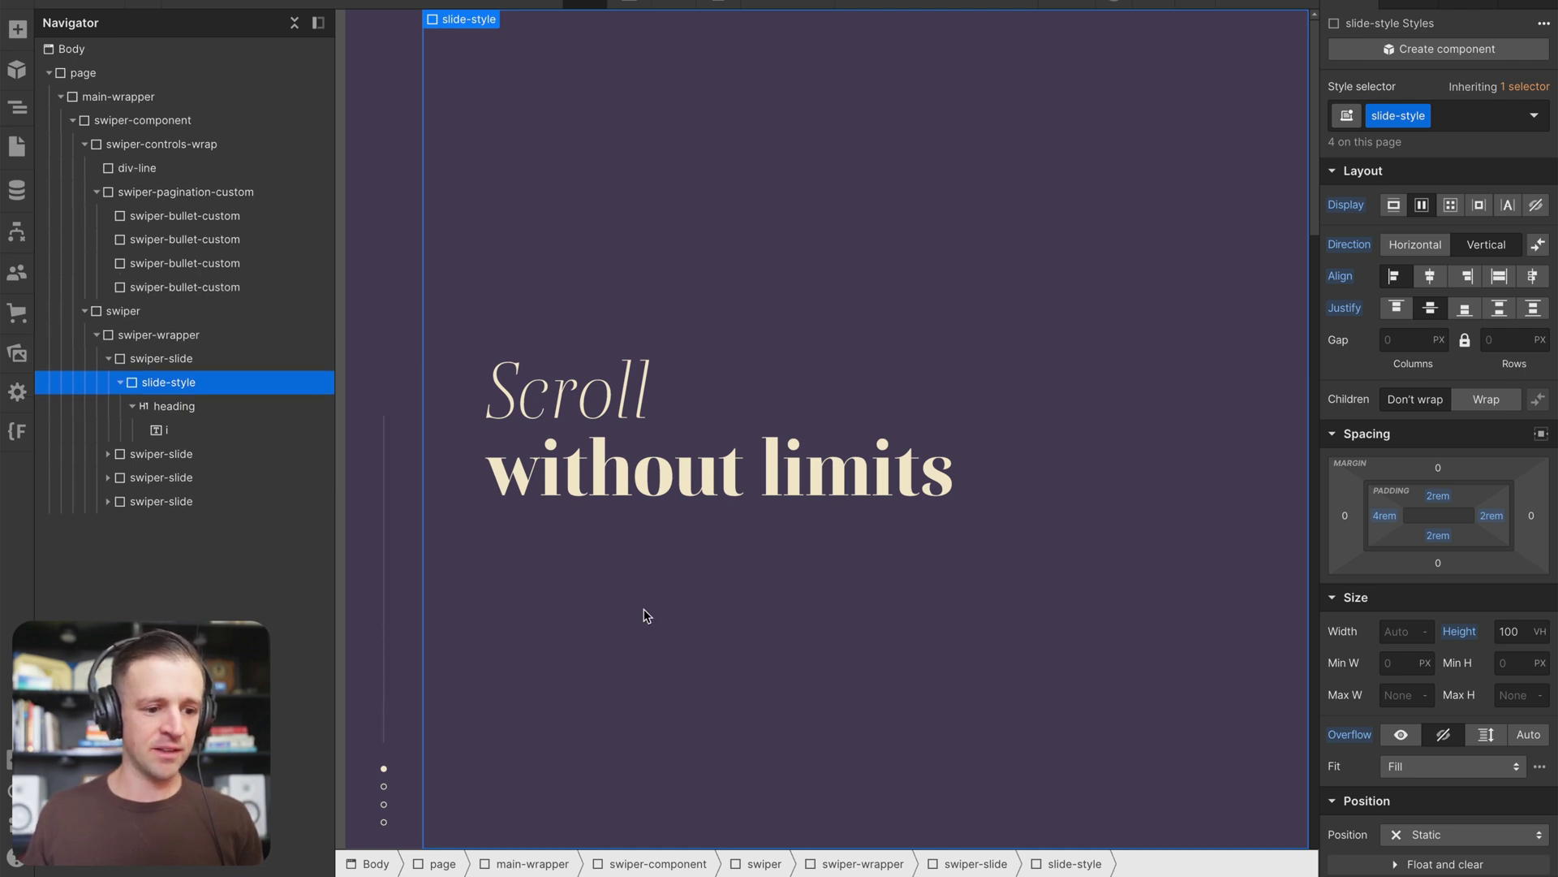
# - Paste a Papaya Whip 'front' bar element inside div-line
pyautogui.click(255, 171)
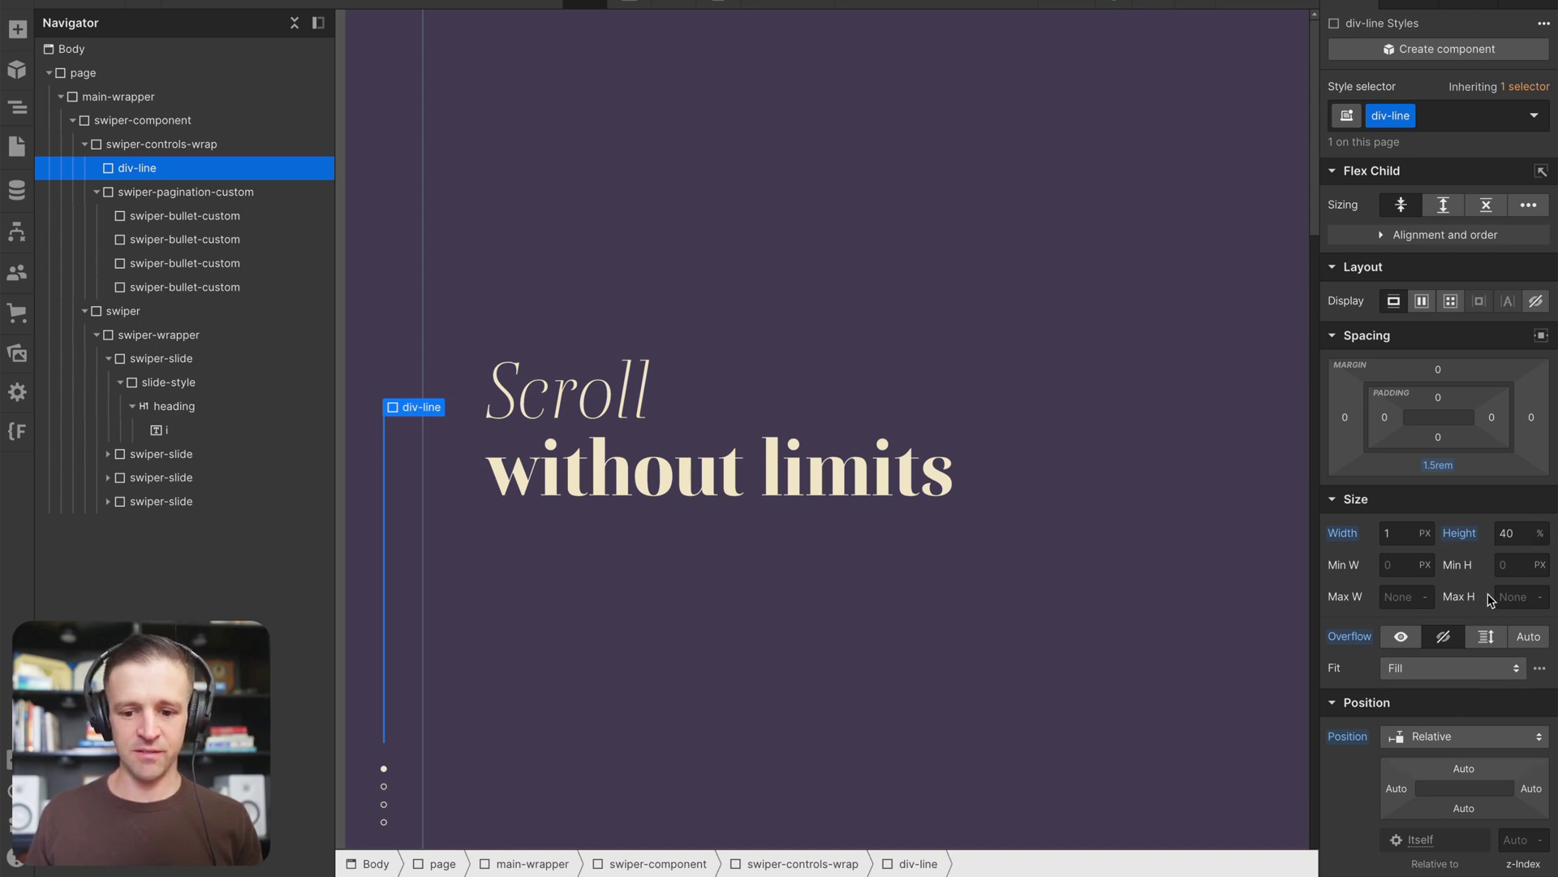
pyautogui.hotkey('ctrl', 'v')
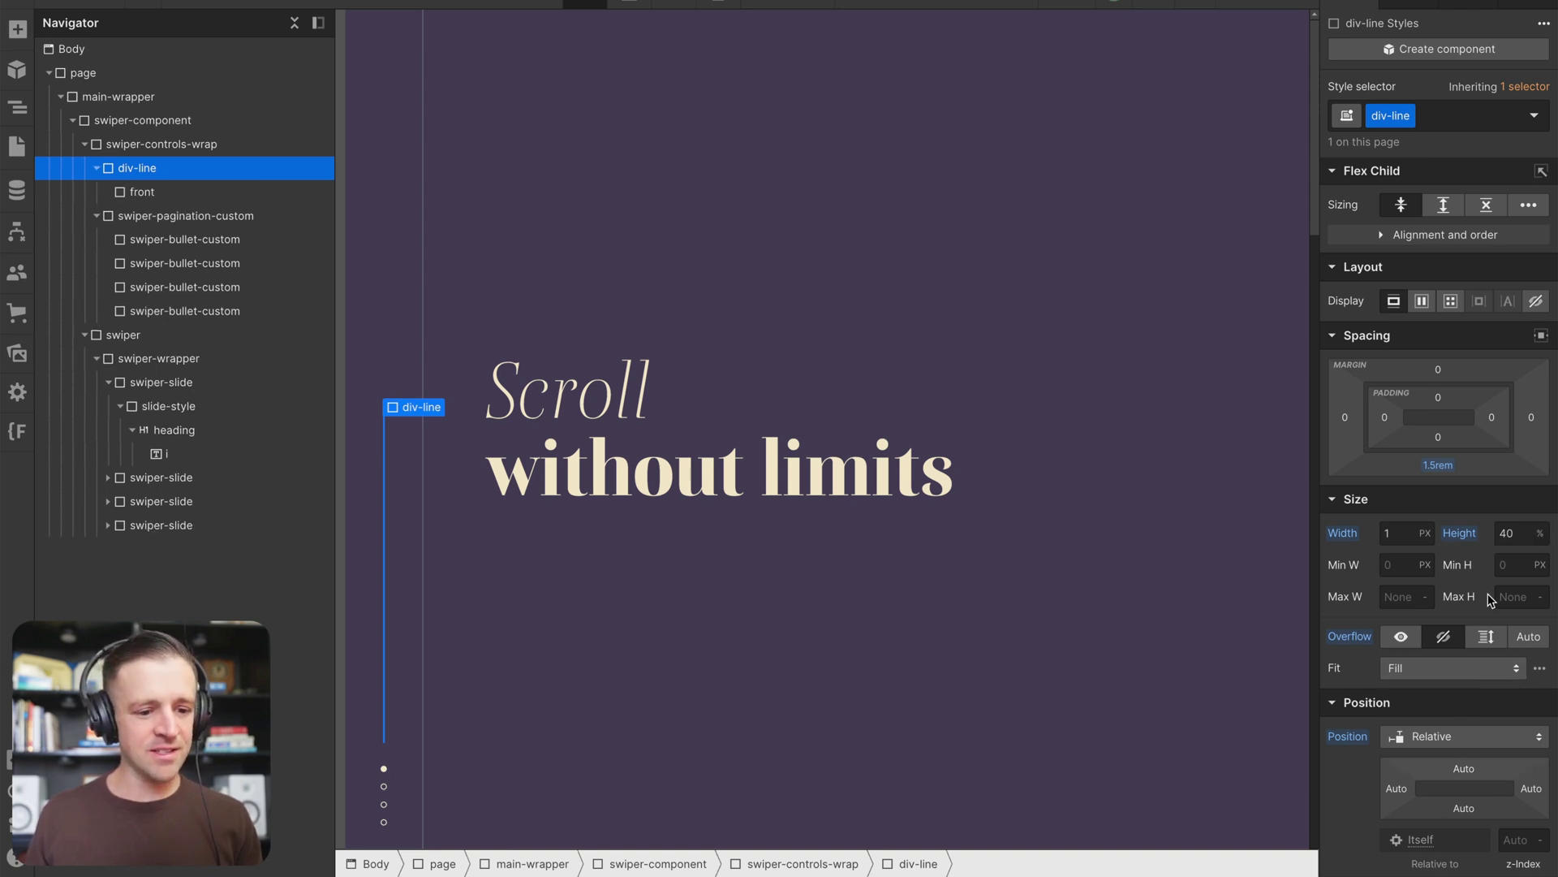
pyautogui.click(148, 194)
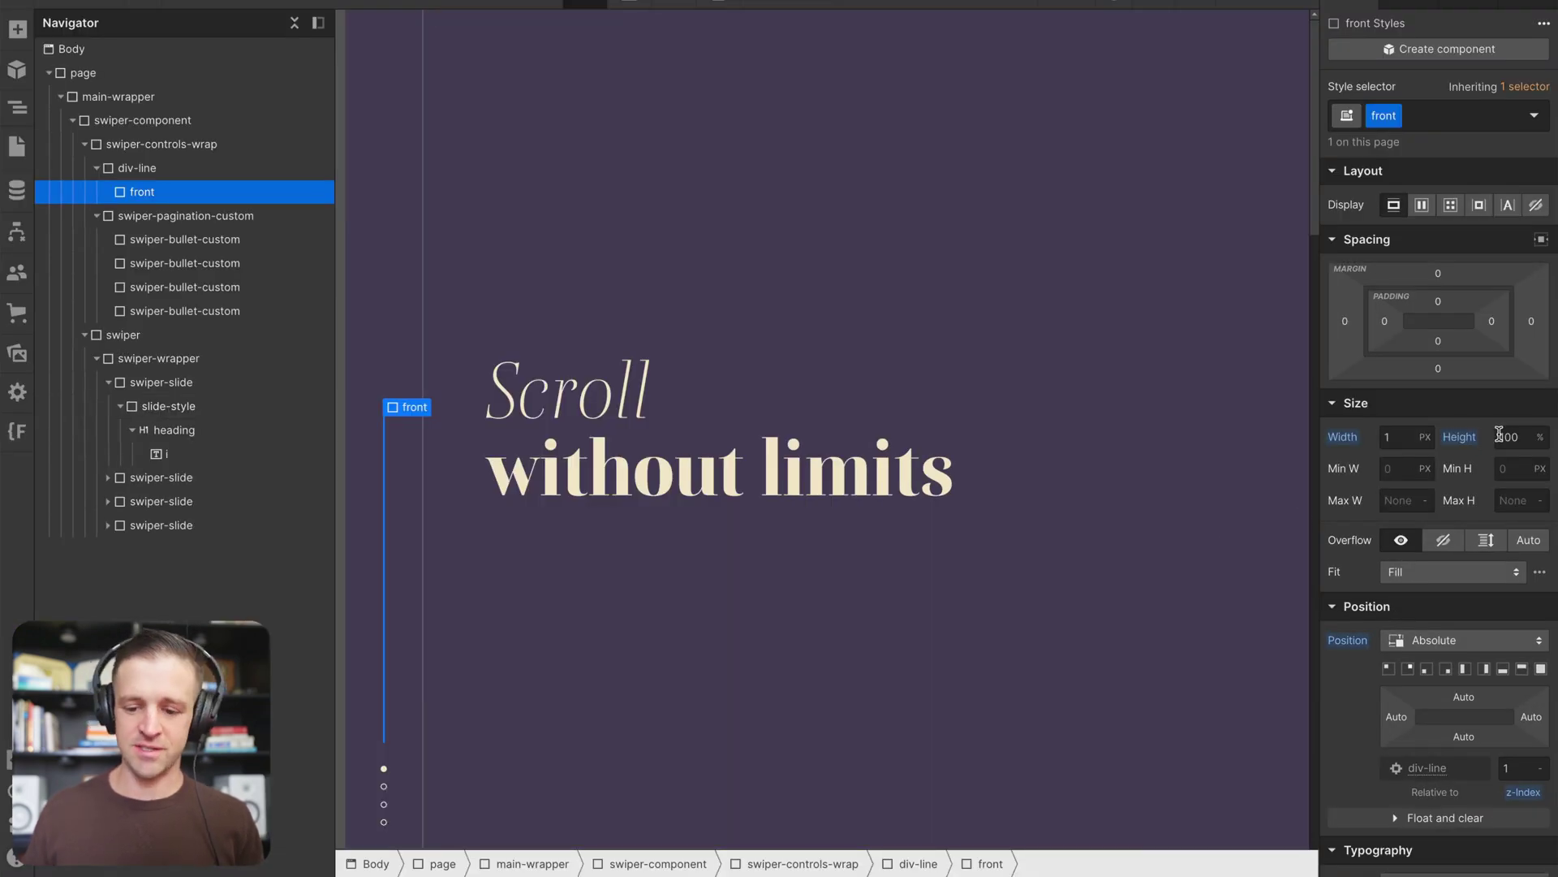
# - Restore the swiper-slide-num counter showing 1 with an undo and select it
pyautogui.scroll(-8, 1464, 441)
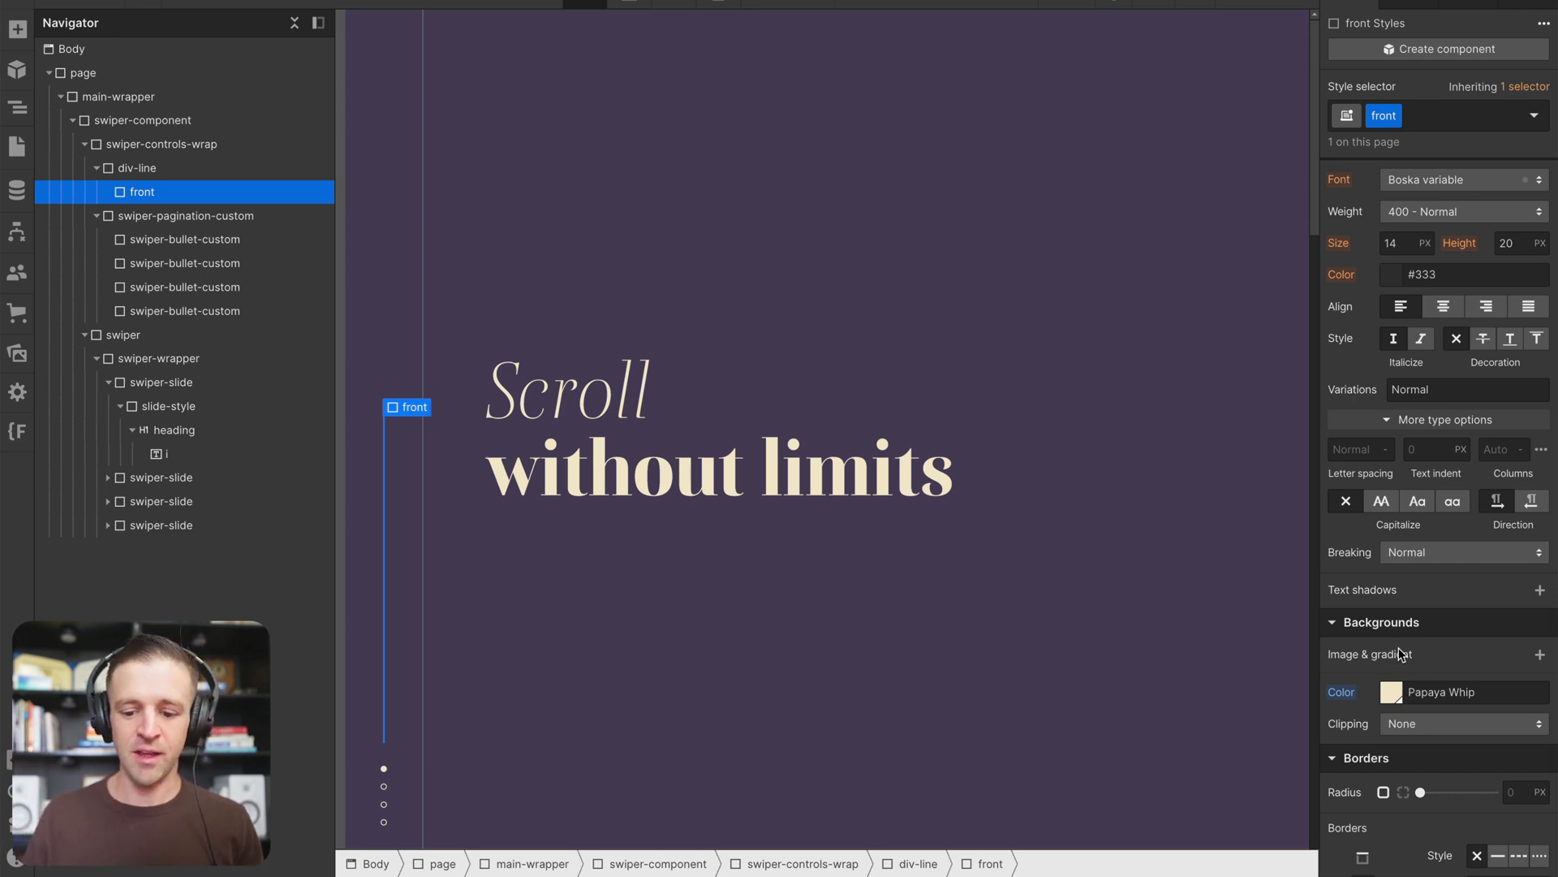
pyautogui.click(985, 584)
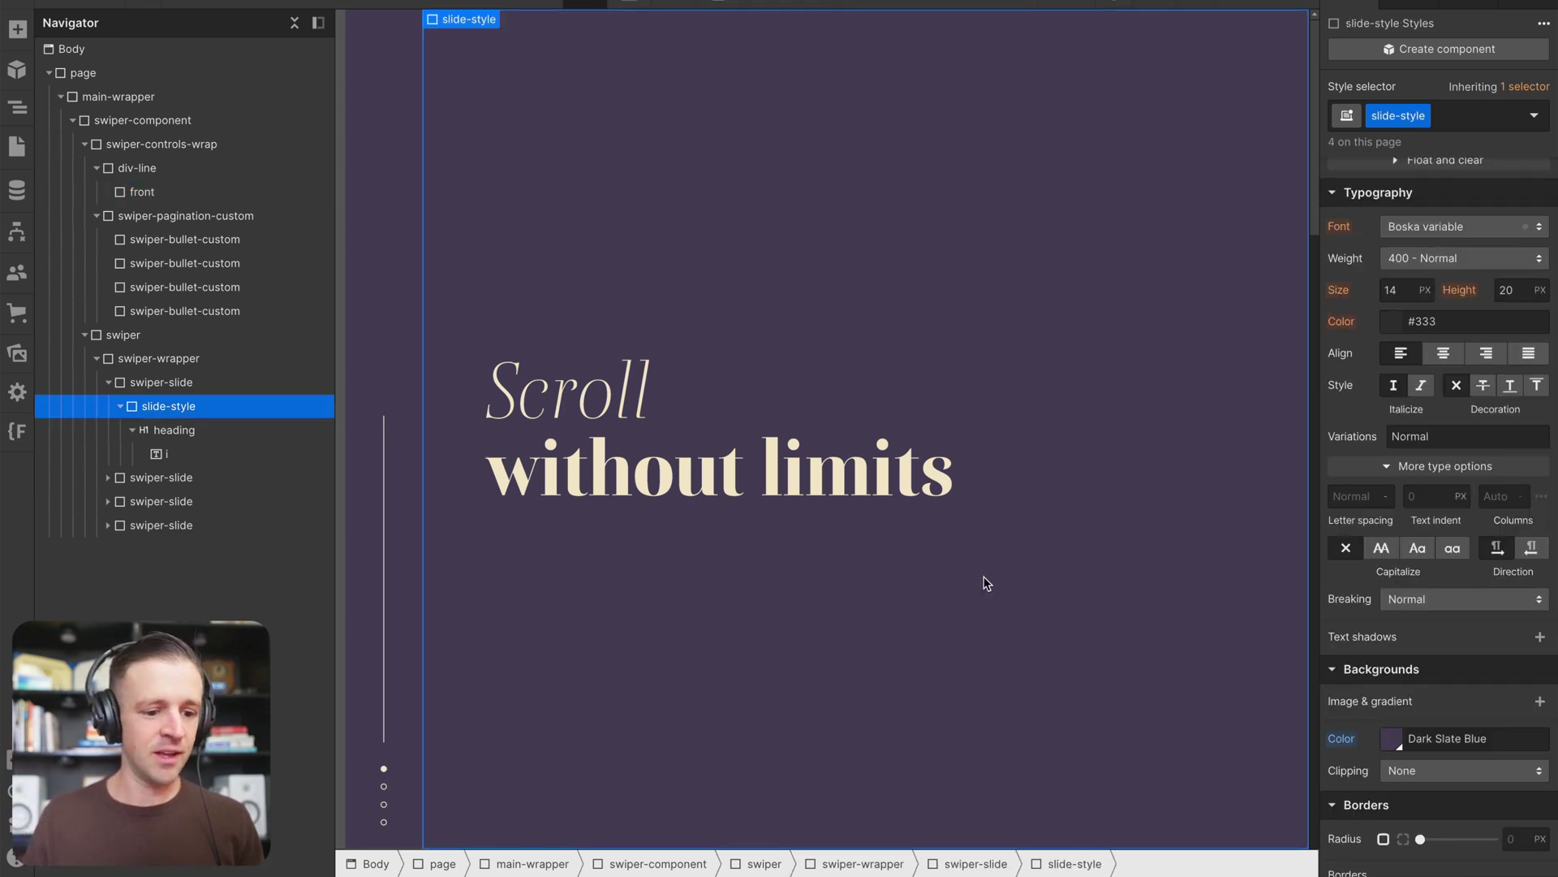
pyautogui.hotkey('ctrl', 'z')
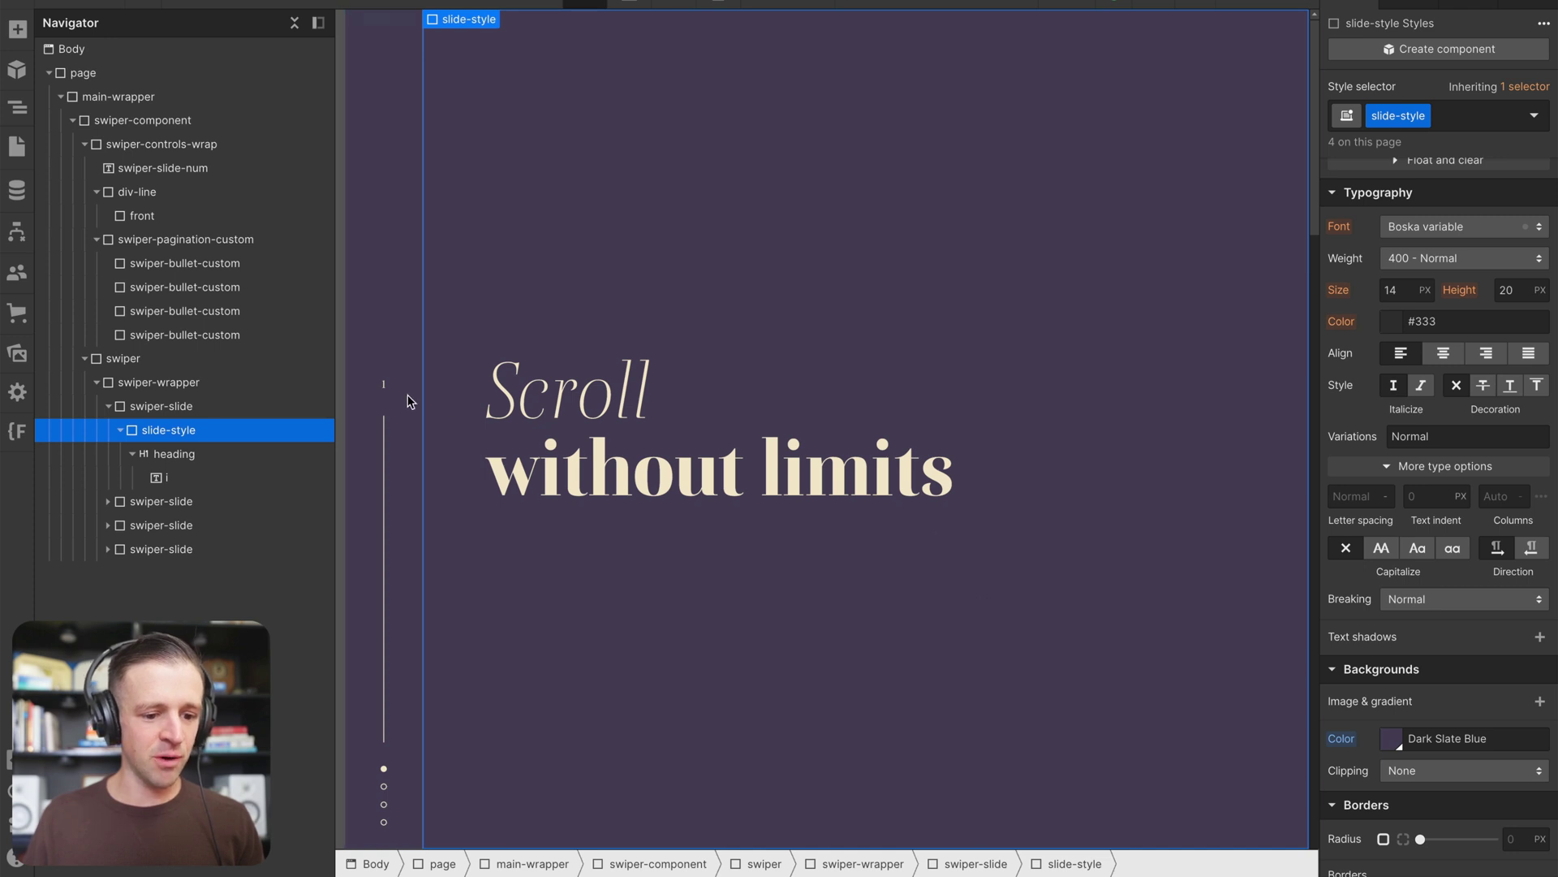
pyautogui.click(215, 167)
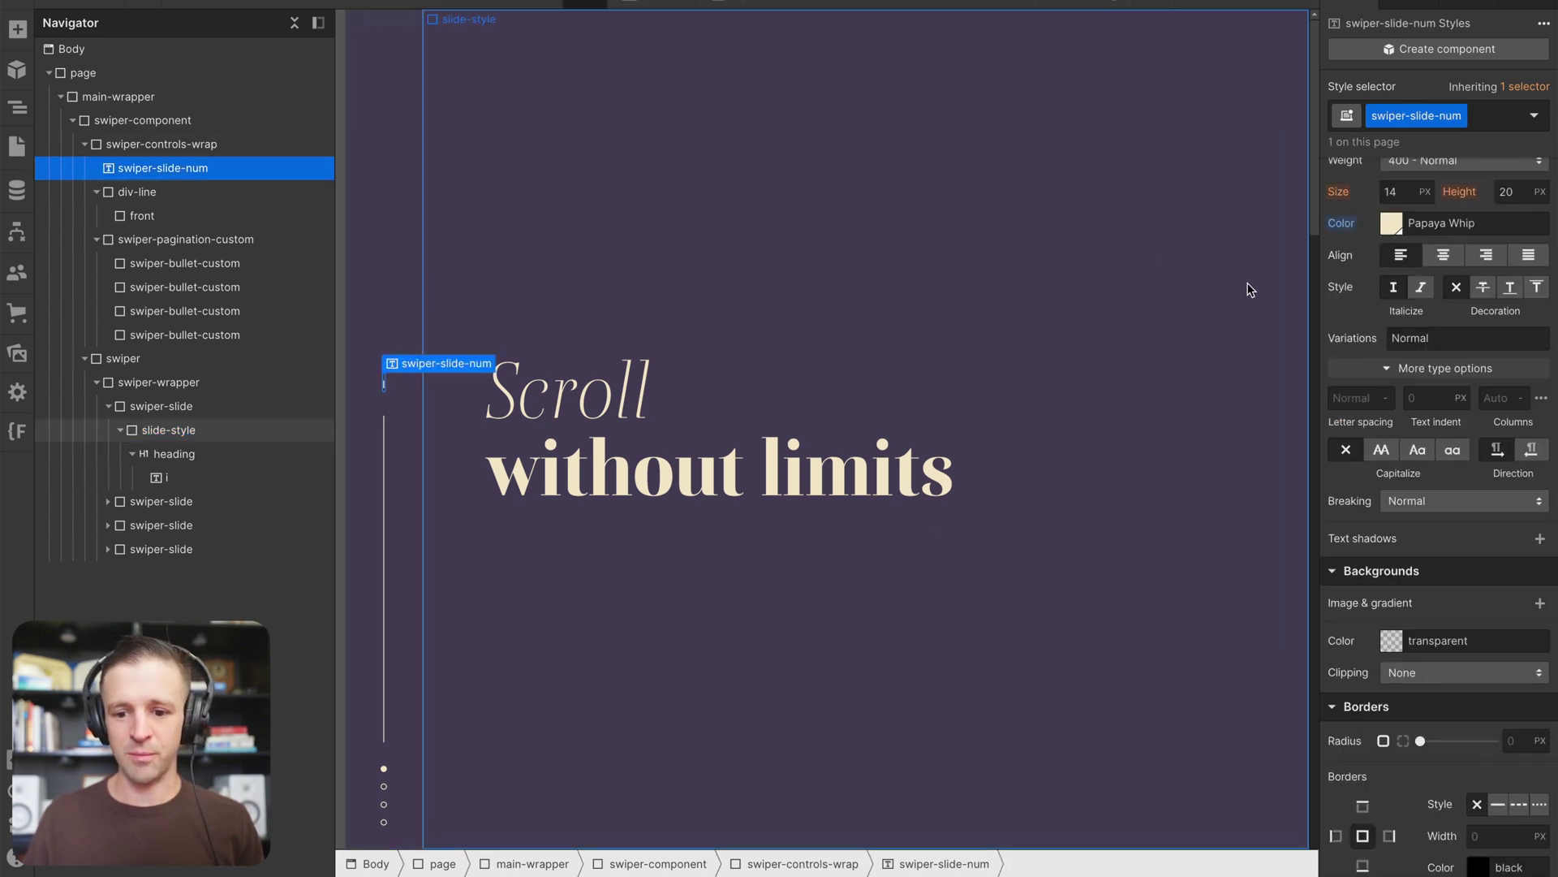
pyautogui.scroll(8, 1473, 327)
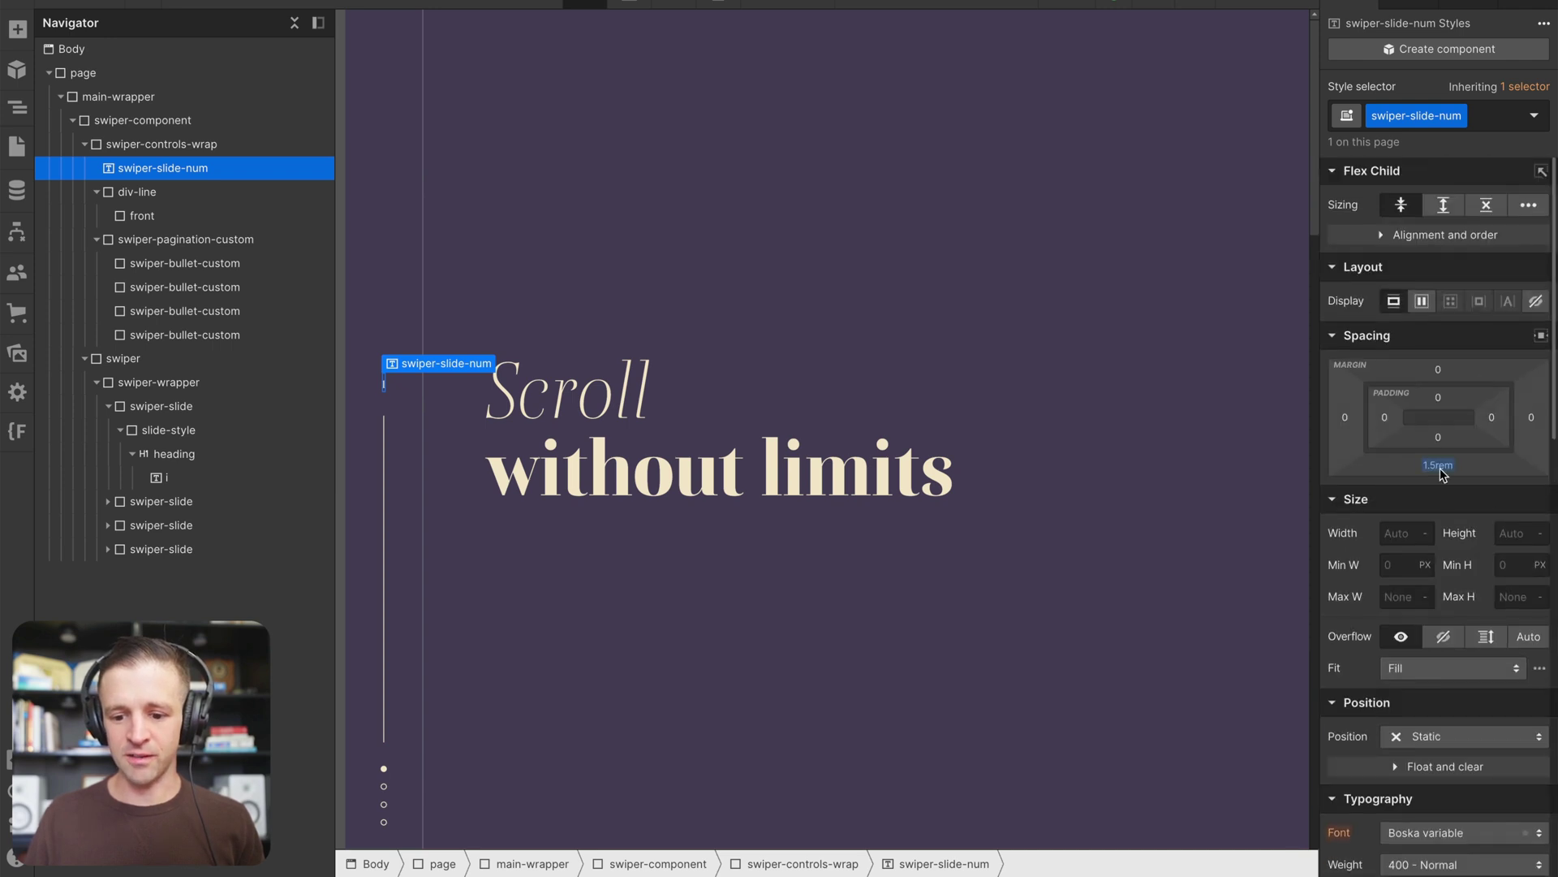
pyautogui.click(1172, 392)
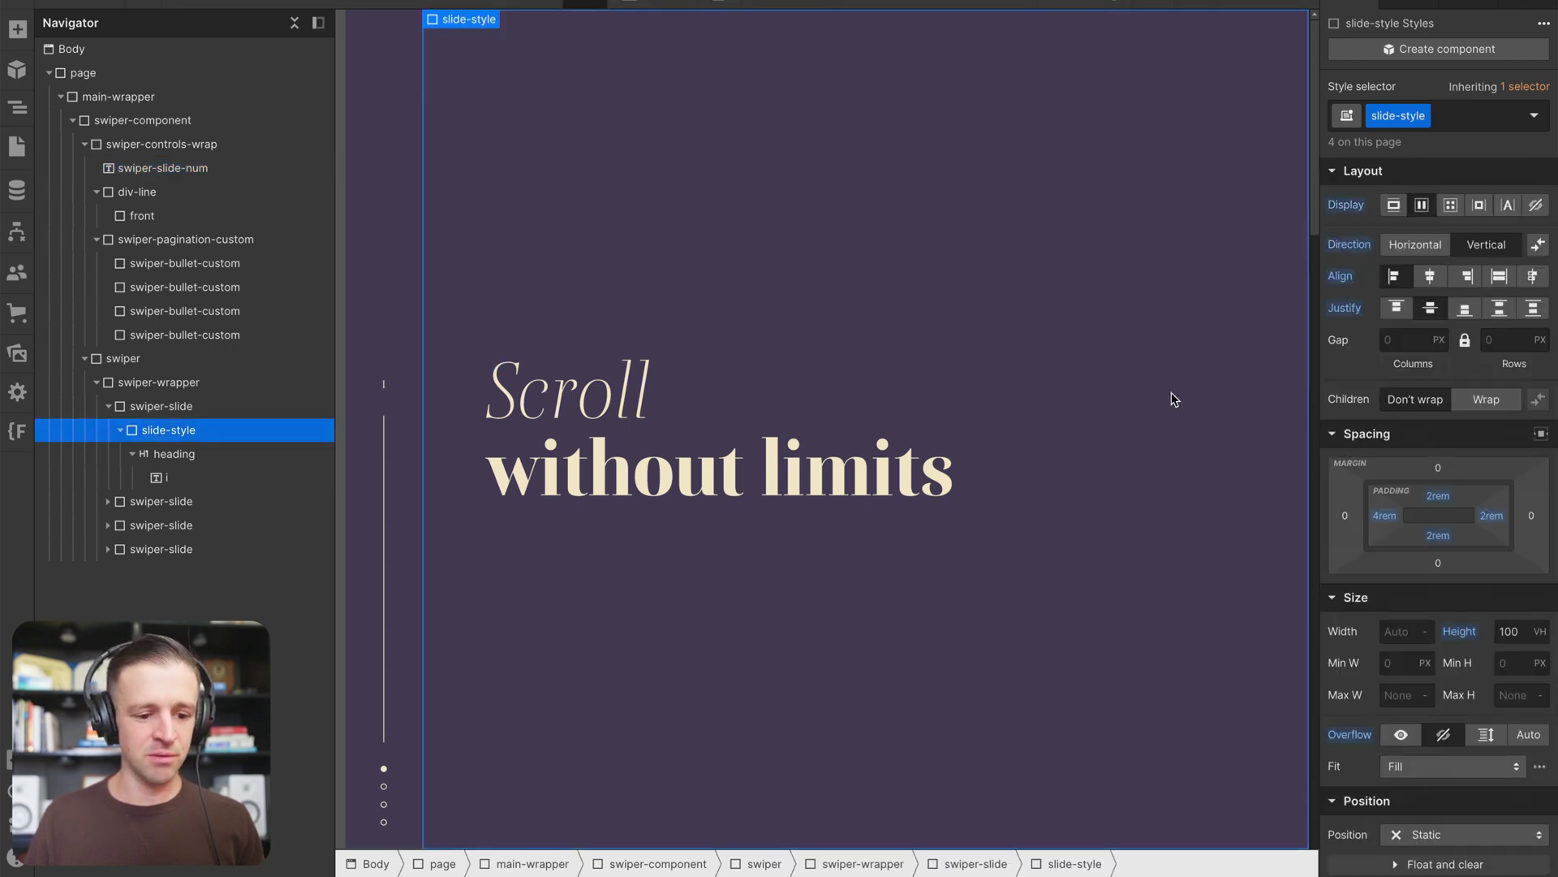
# - Open the Home page's Custom Code and highlight the Swiper version in the head stylesheet link
pyautogui.press('p')
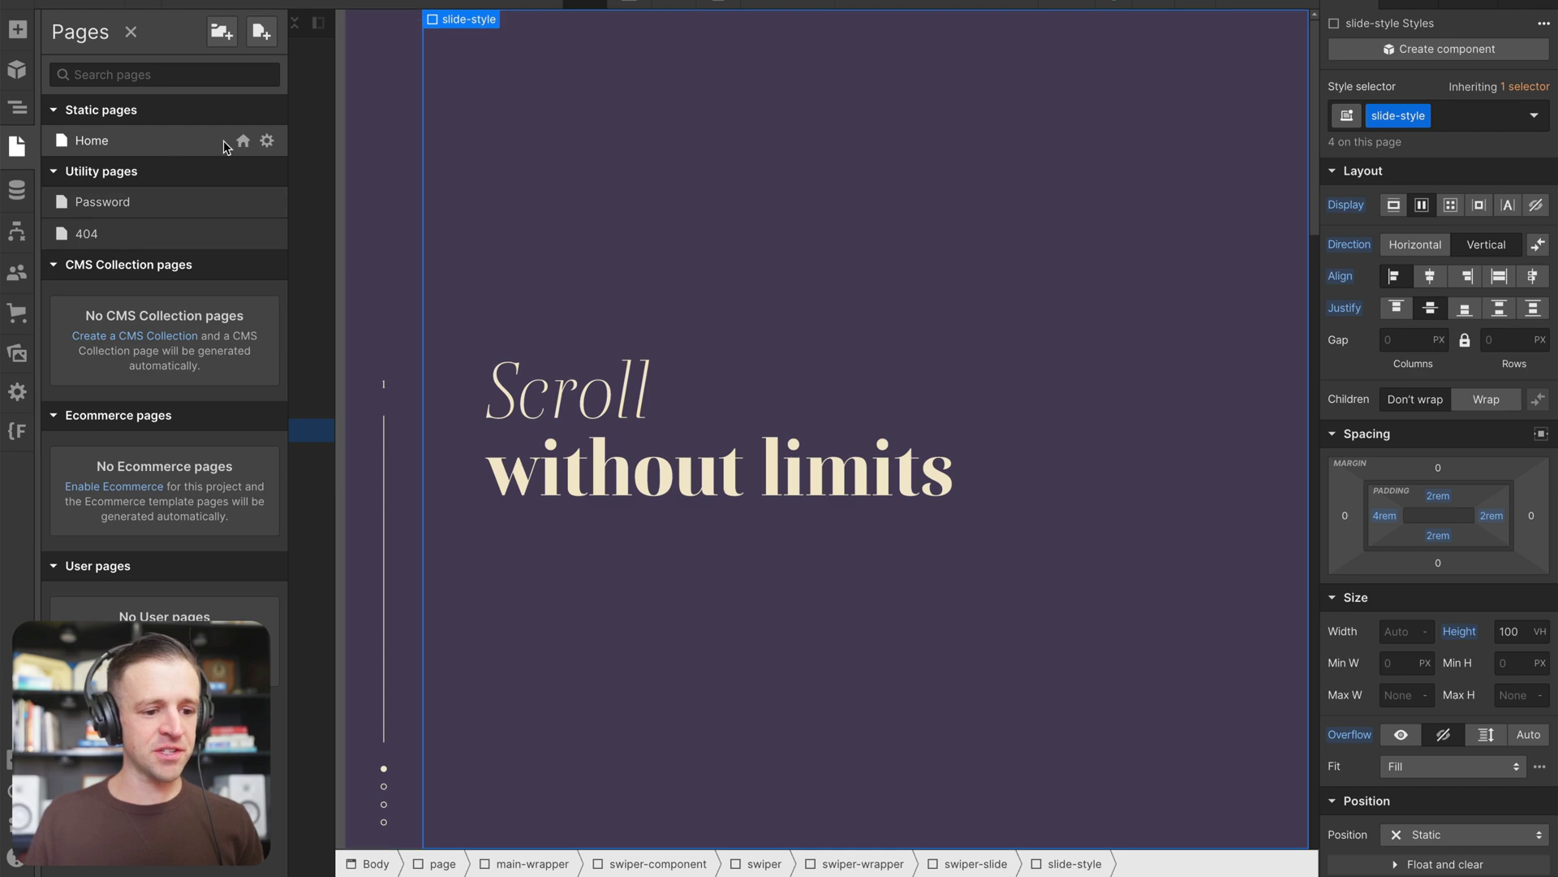
pyautogui.click(263, 141)
pyautogui.scroll(-12, 787, 240)
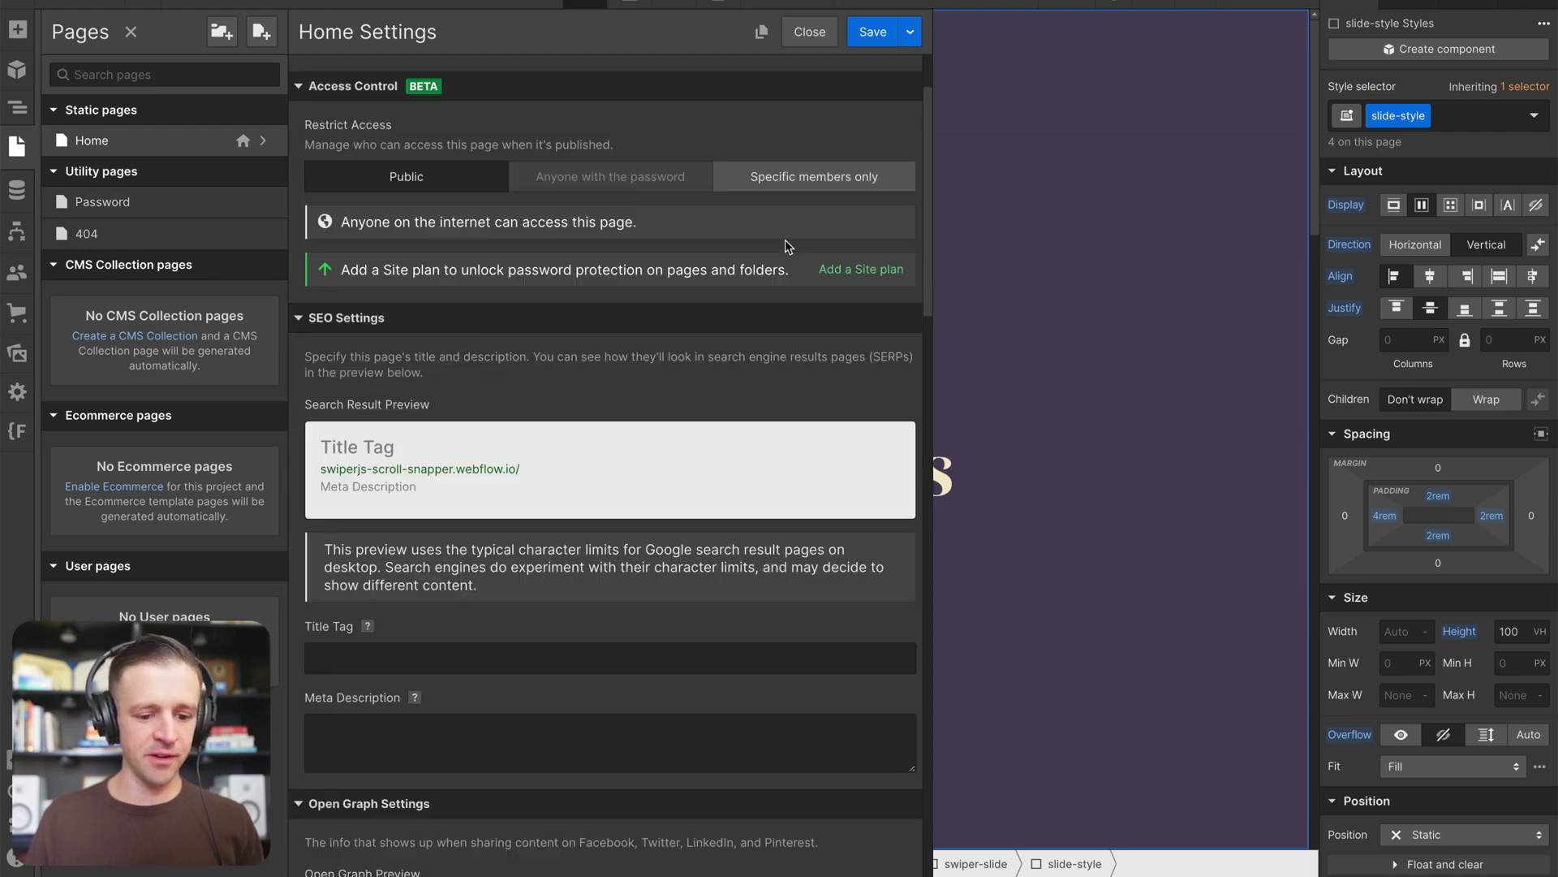
pyautogui.scroll(-7, 786, 241)
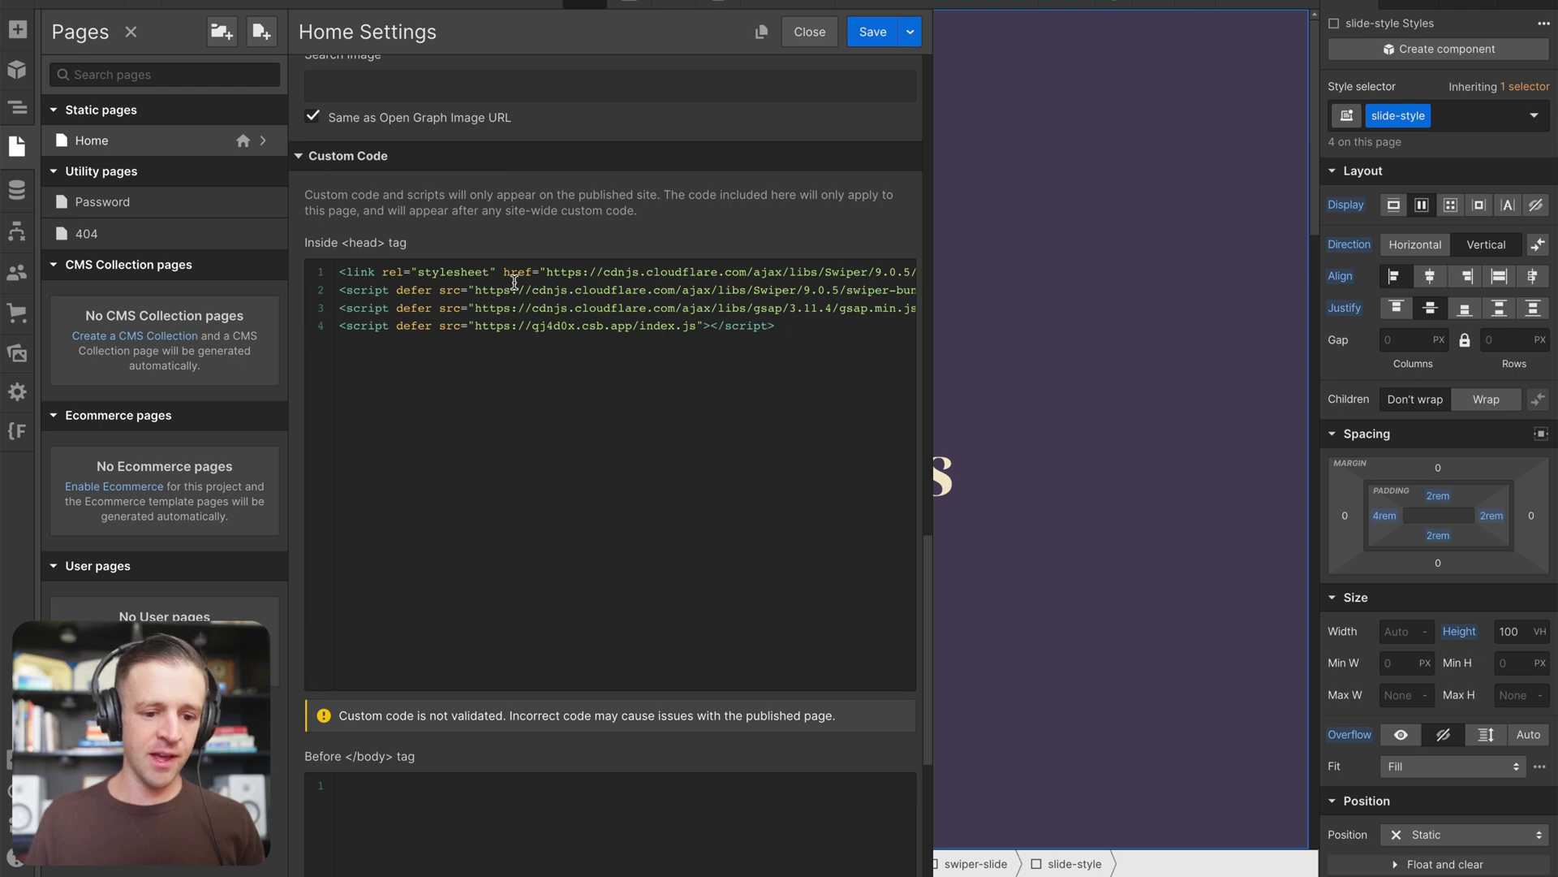
pyautogui.tripleClick(516, 278)
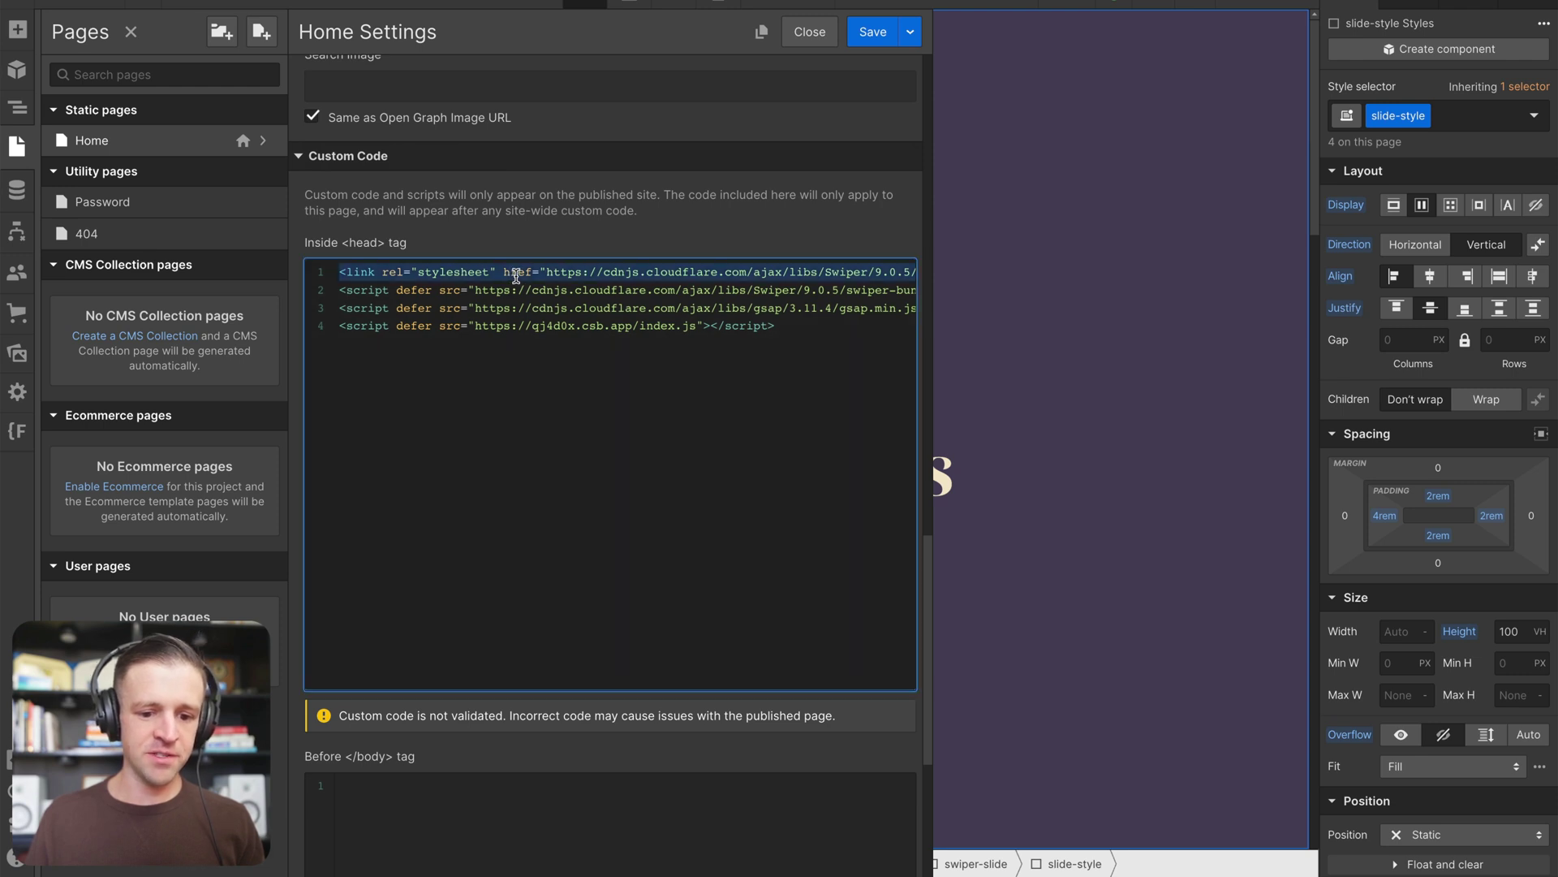
pyautogui.click(811, 273)
pyautogui.moveTo(877, 274); pyautogui.dragTo(908, 275)
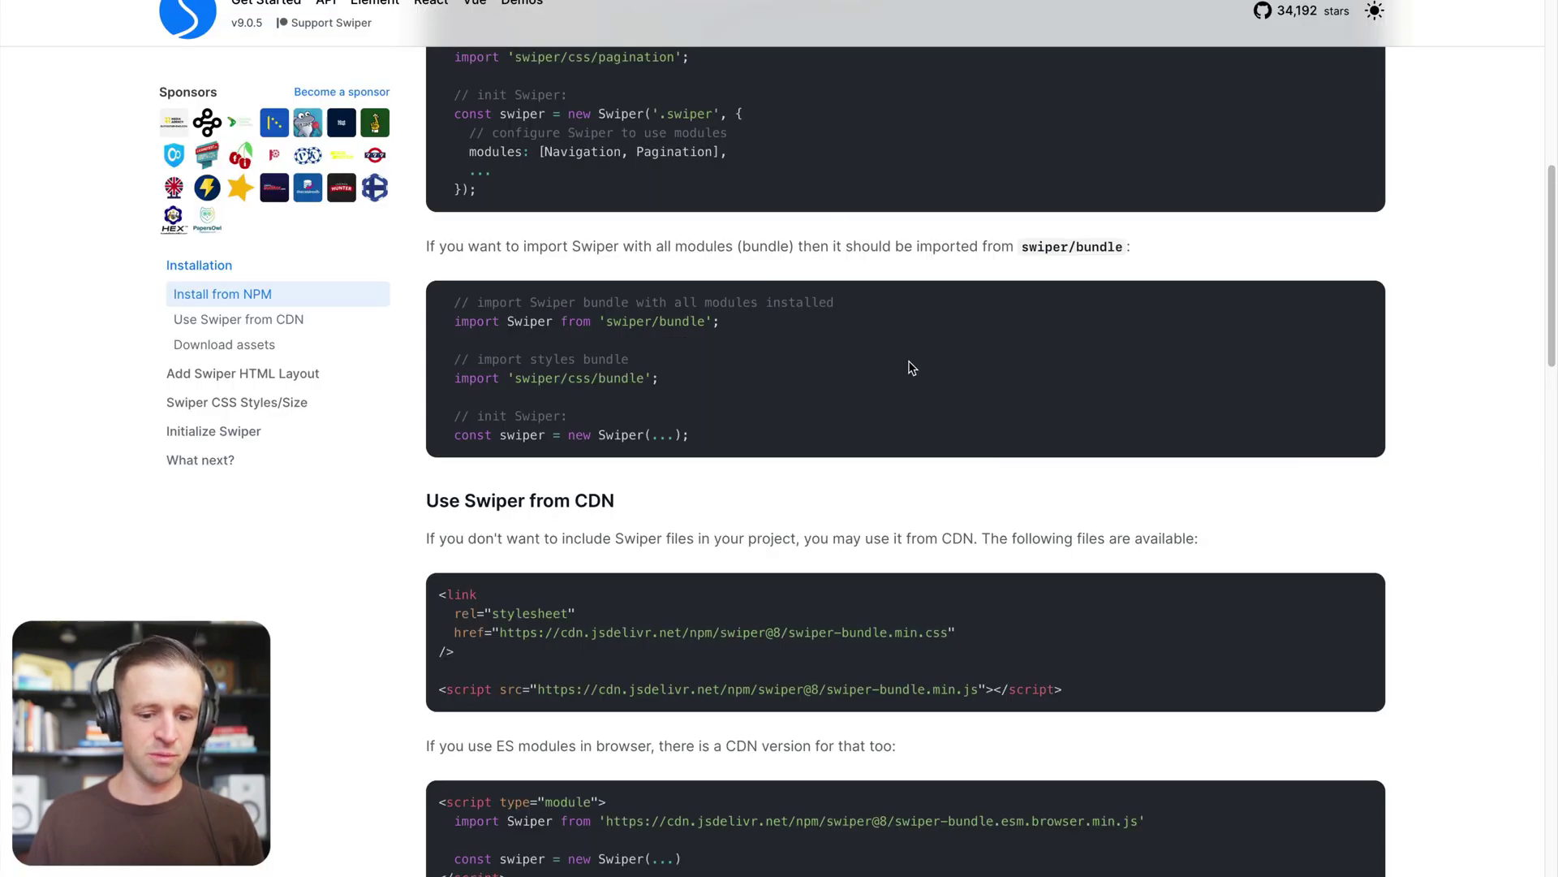
# - Compare the Swiper docs' swiper@8 CDN URLs against the current v9.0.5 release, then go to cdnjs
pyautogui.scroll(-1, 912, 367)
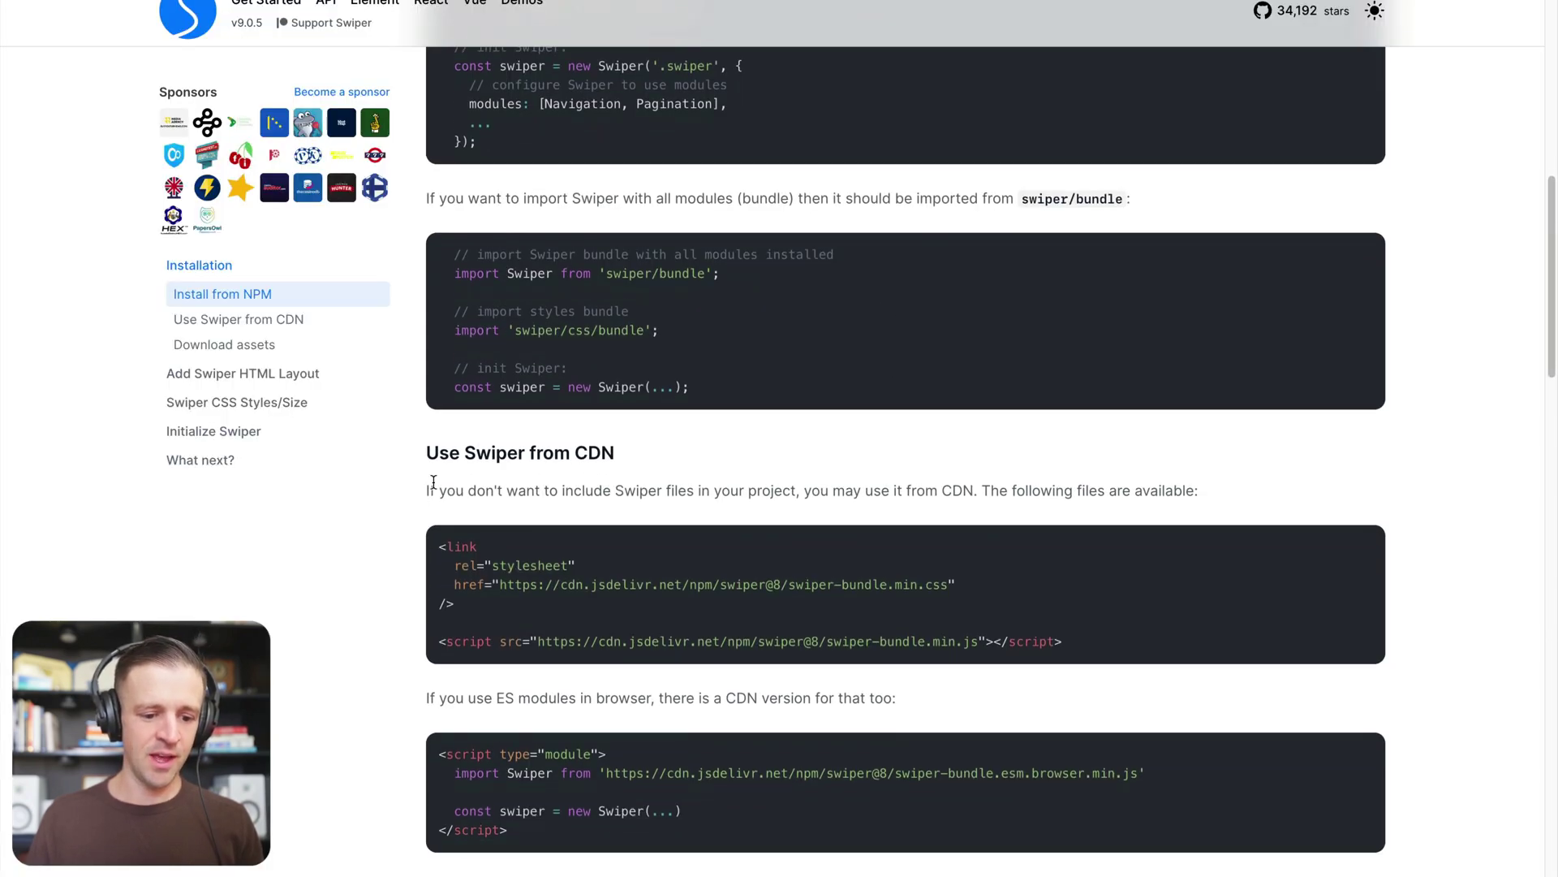
pyautogui.moveTo(414, 452); pyautogui.dragTo(641, 453)
pyautogui.click(506, 563)
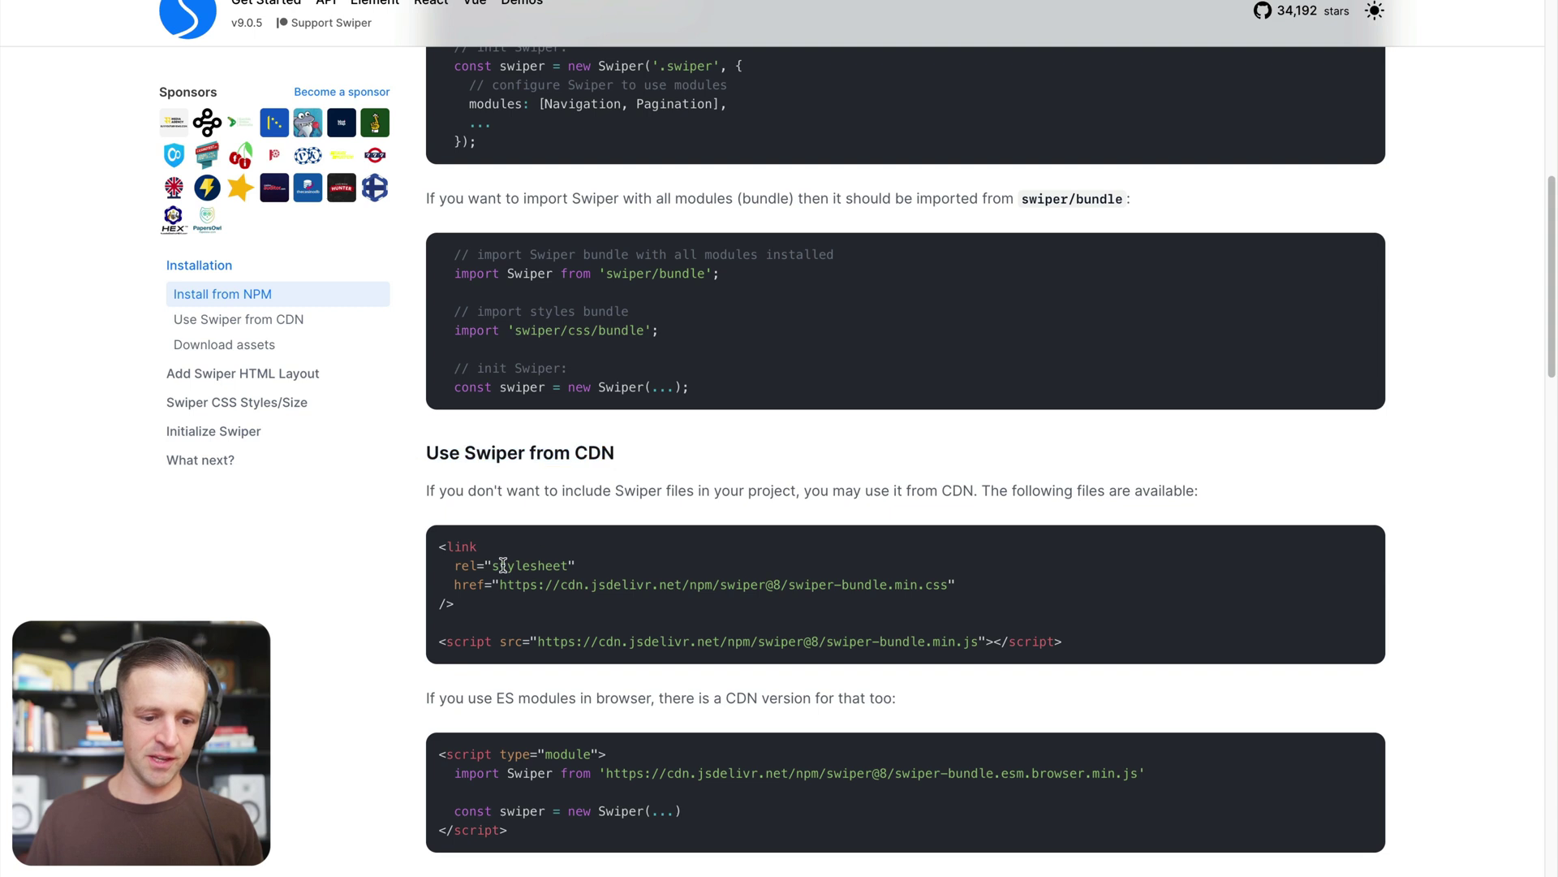
pyautogui.moveTo(743, 585); pyautogui.dragTo(796, 584)
pyautogui.moveTo(757, 641); pyautogui.dragTo(826, 641)
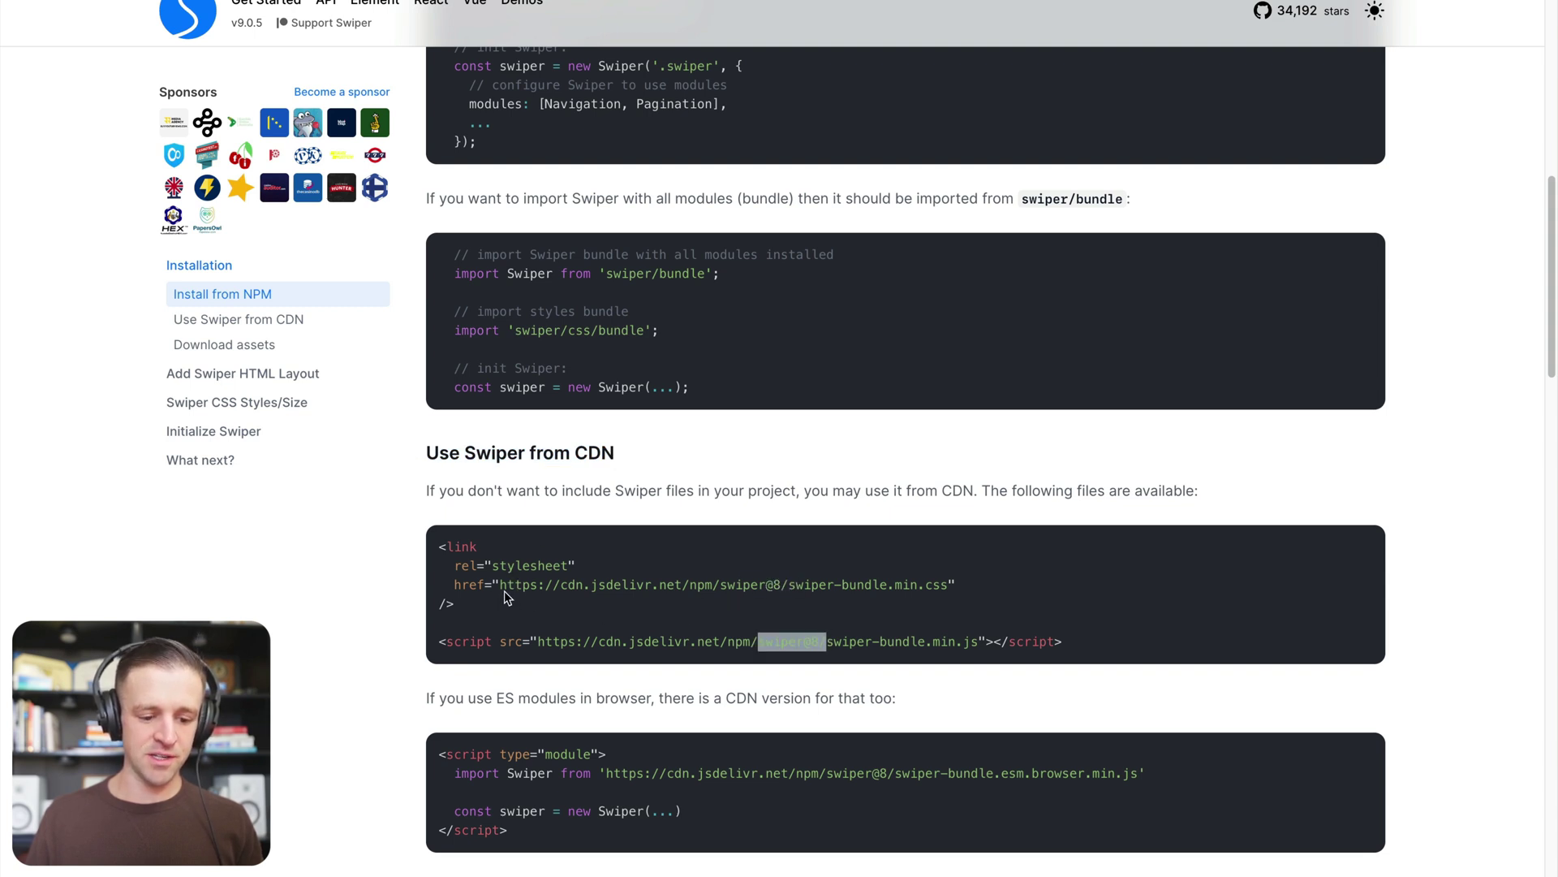
pyautogui.click(546, 640)
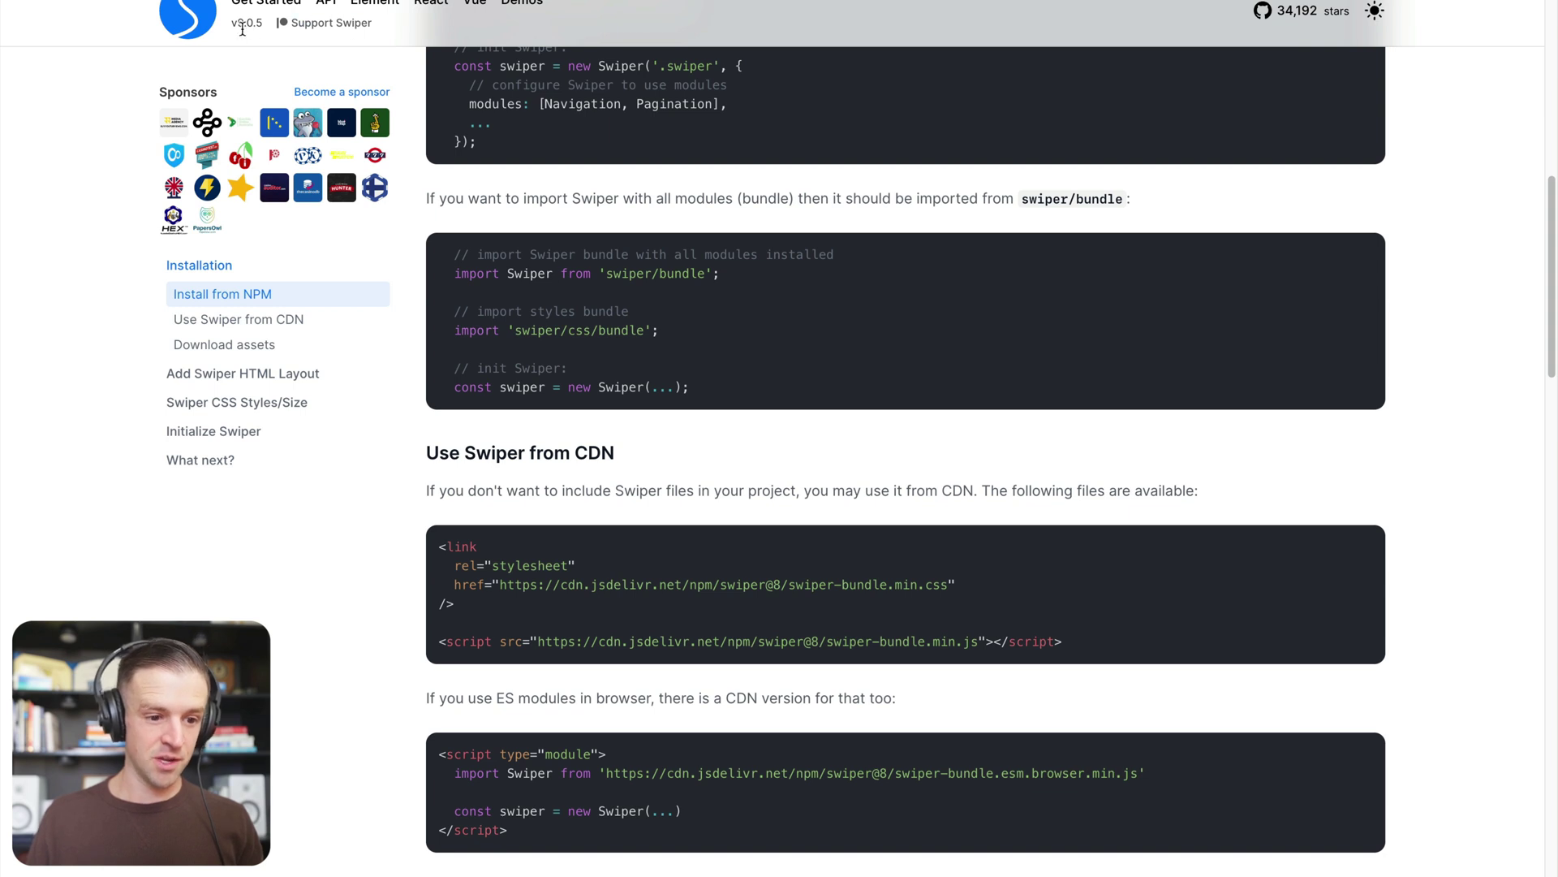
pyautogui.moveTo(233, 24); pyautogui.dragTo(259, 27)
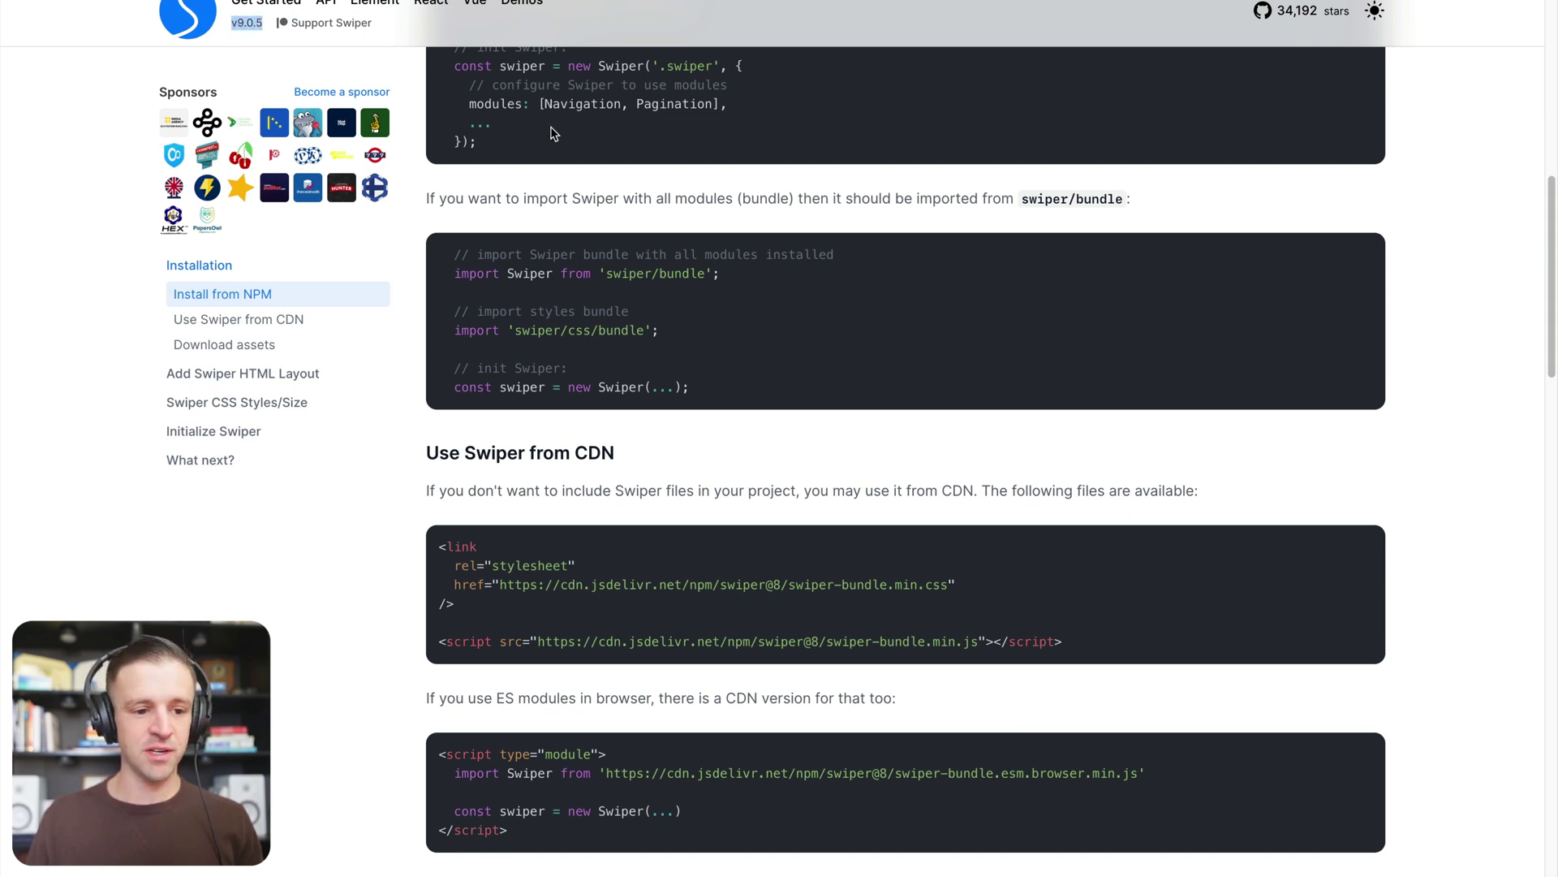
pyautogui.moveTo(651, 584); pyautogui.dragTo(860, 585)
pyautogui.click(860, 588)
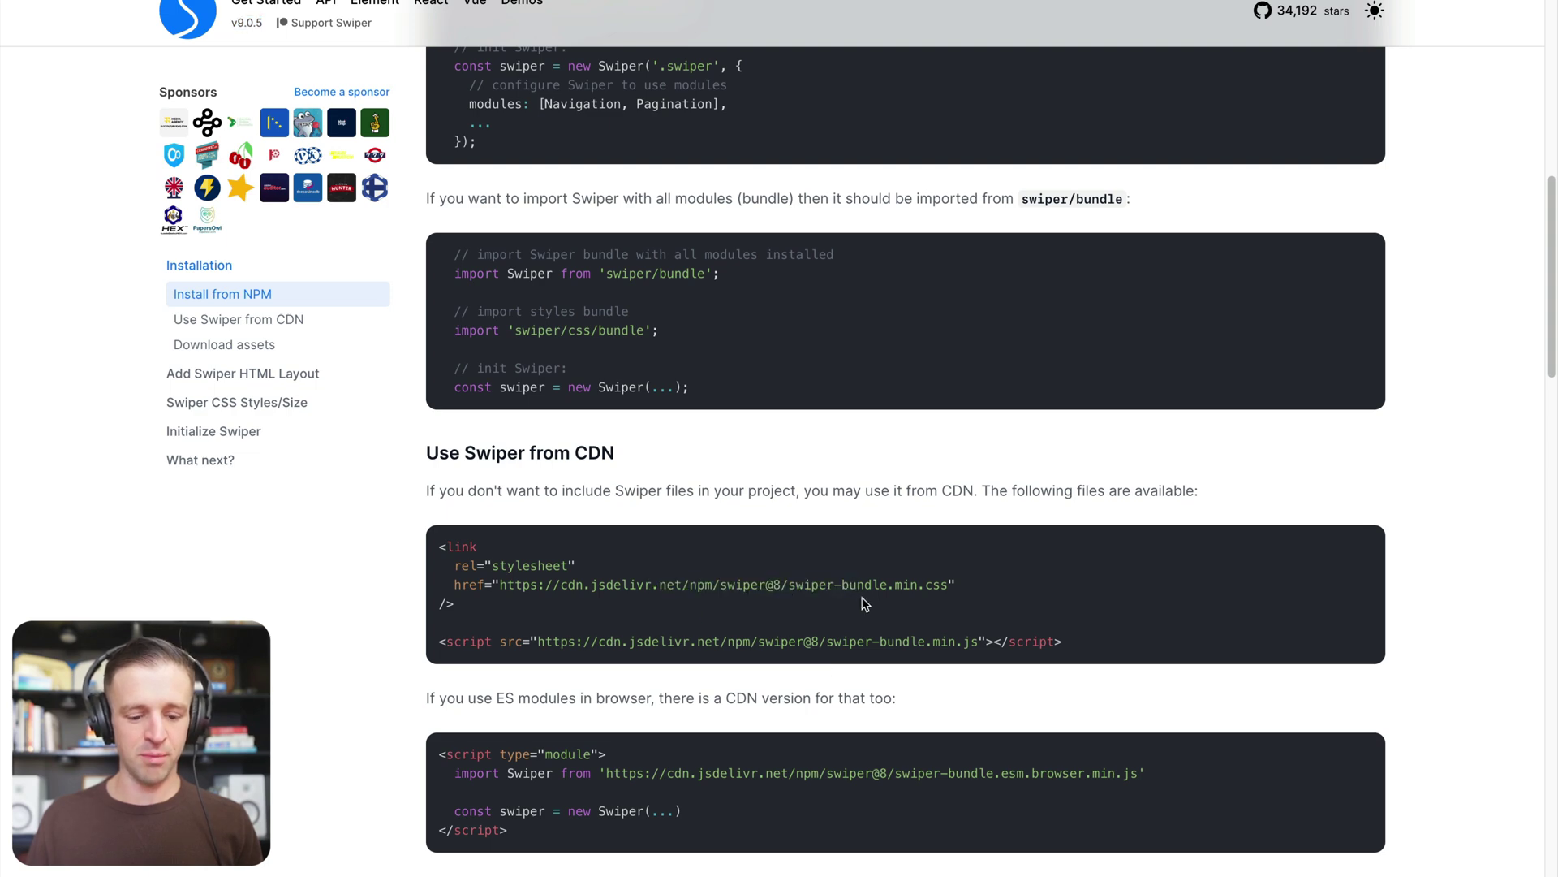
pyautogui.hotkey('ctrl', 'Tab')
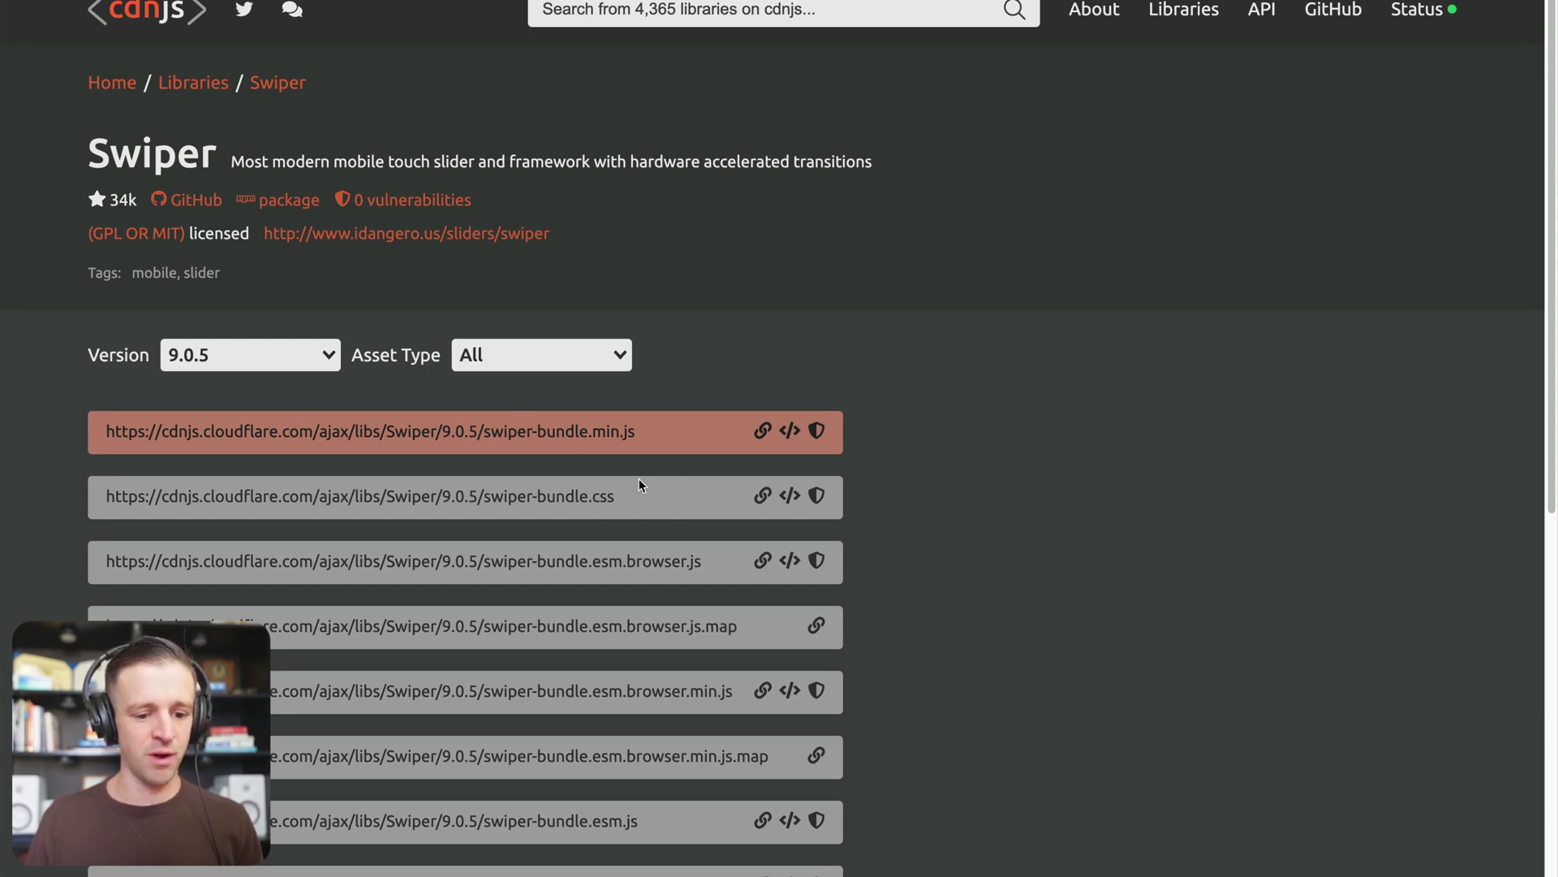
# - Select the cdnjs swiper-bundle.min.js URL, then the swiper-bundle.css URL for copying
pyautogui.tripleClick(620, 435)
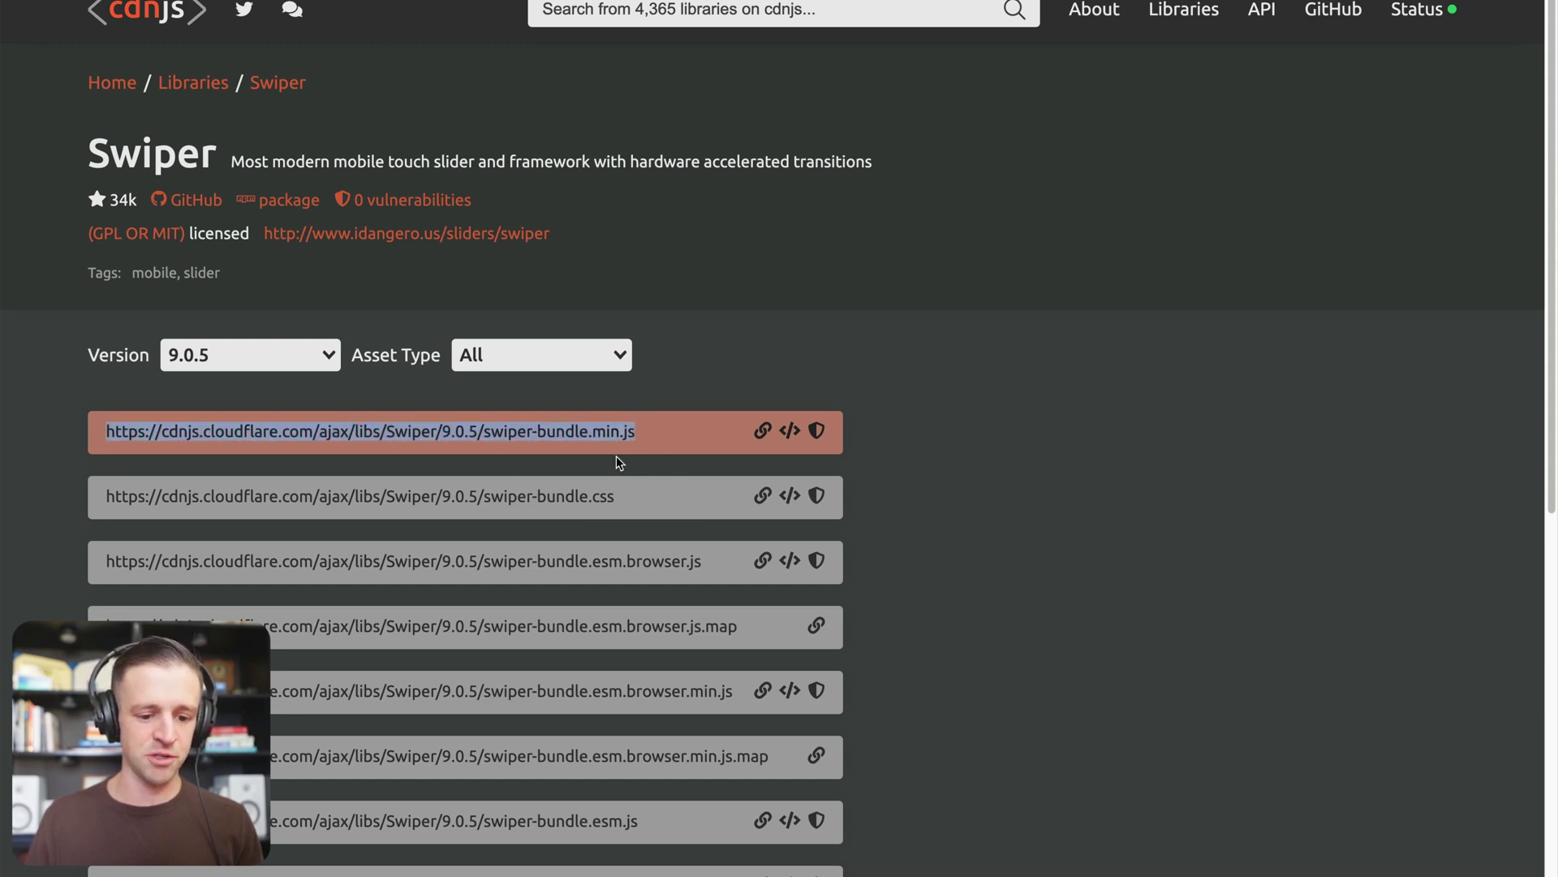
pyautogui.tripleClick(596, 501)
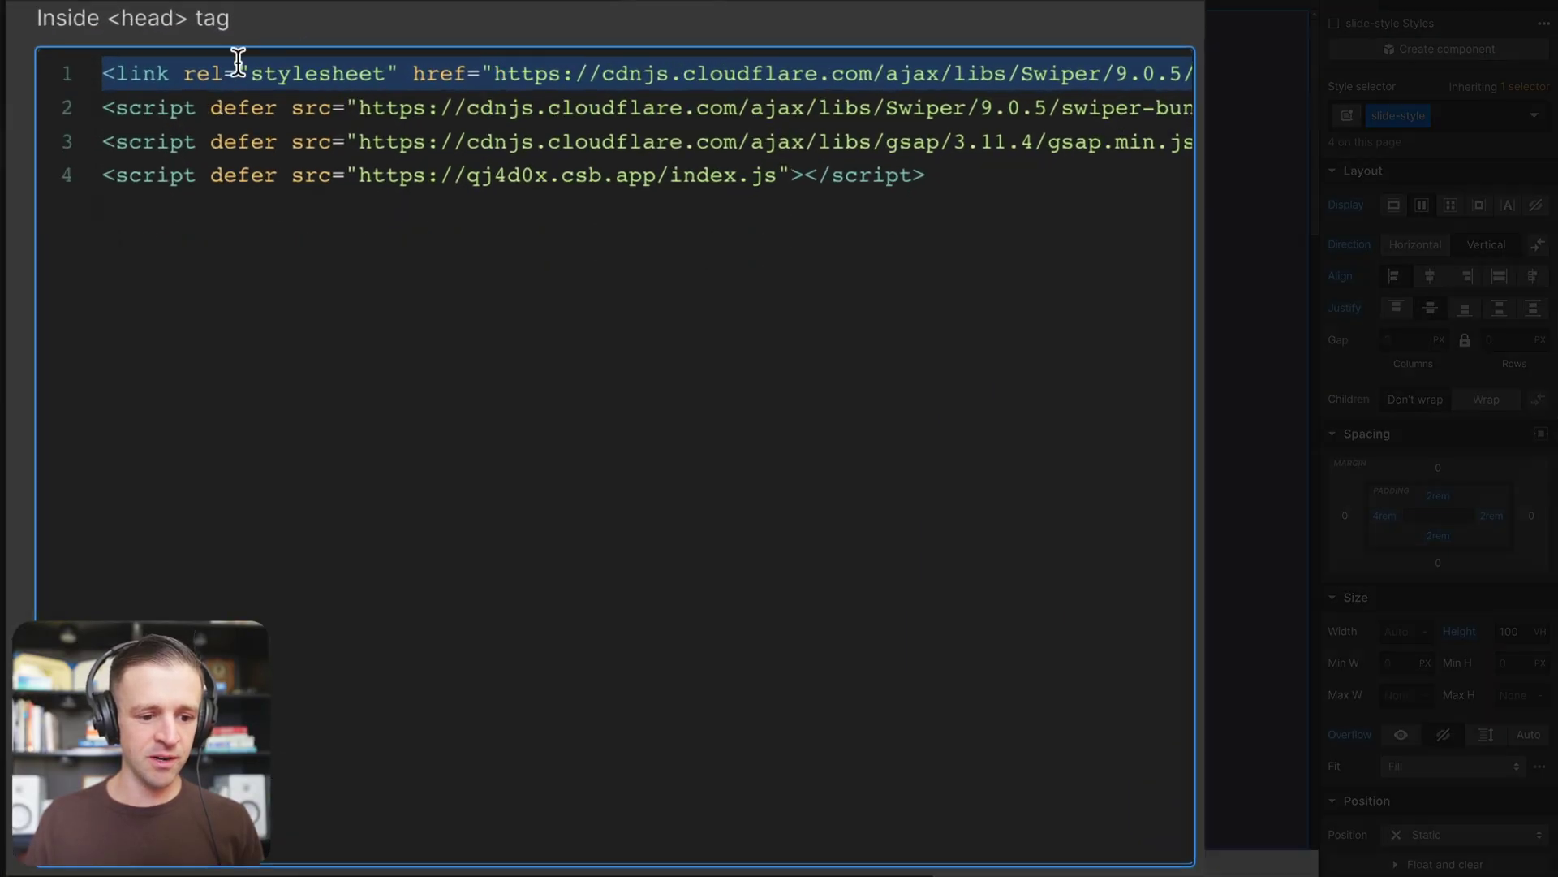
# - Review the Swiper stylesheet link and the Swiper 9.0.5 script URL in the head code
pyautogui.click(763, 67)
pyautogui.moveTo(1009, 73)
pyautogui.mouseDown()
pyautogui.moveTo(1190, 73)
pyautogui.moveTo(1037, 62)
pyautogui.mouseUp()
pyautogui.tripleClick(962, 68)
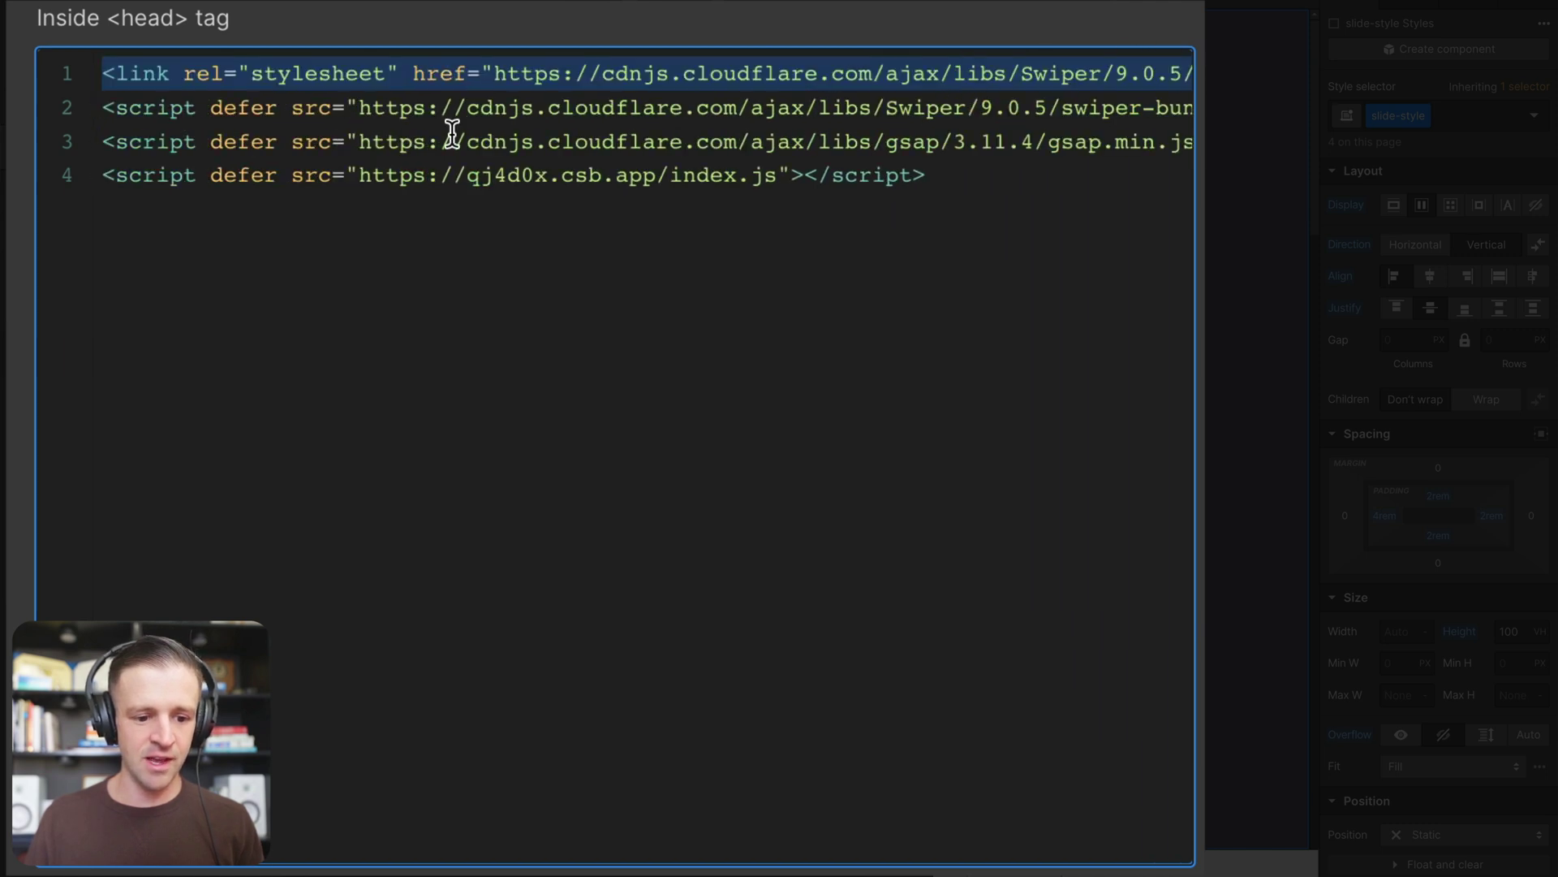
pyautogui.tripleClick(300, 108)
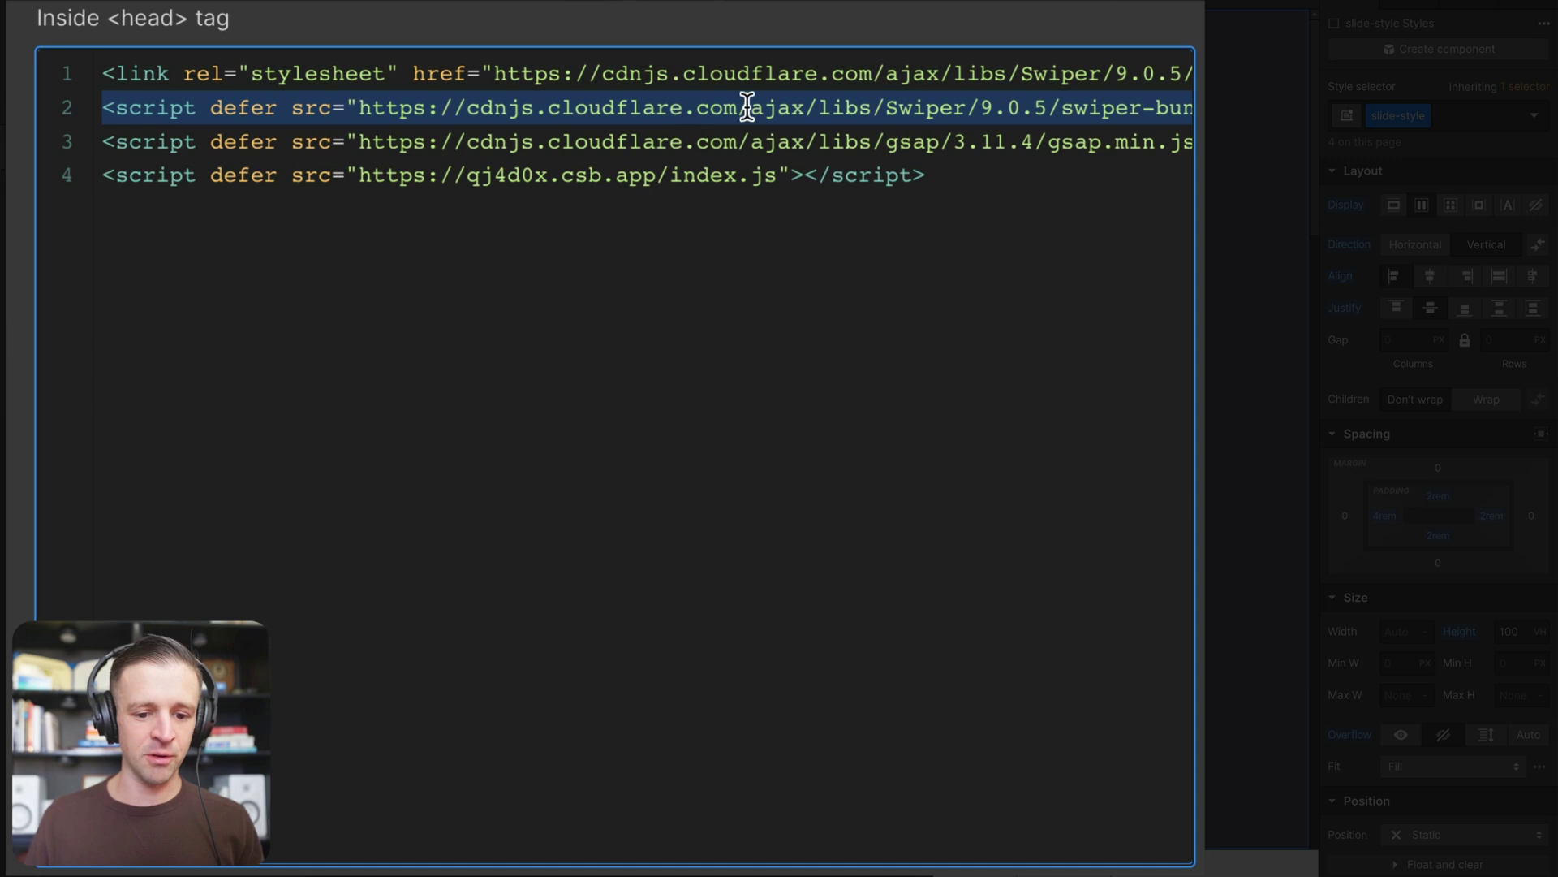
pyautogui.click(696, 108)
pyautogui.moveTo(982, 108); pyautogui.dragTo(1044, 108)
pyautogui.click(290, 108)
# - Check the defer attributes, the GSAP version and the sandbox index.js script line
pyautogui.doubleClick(250, 108)
pyautogui.click(250, 141)
pyautogui.click(259, 175)
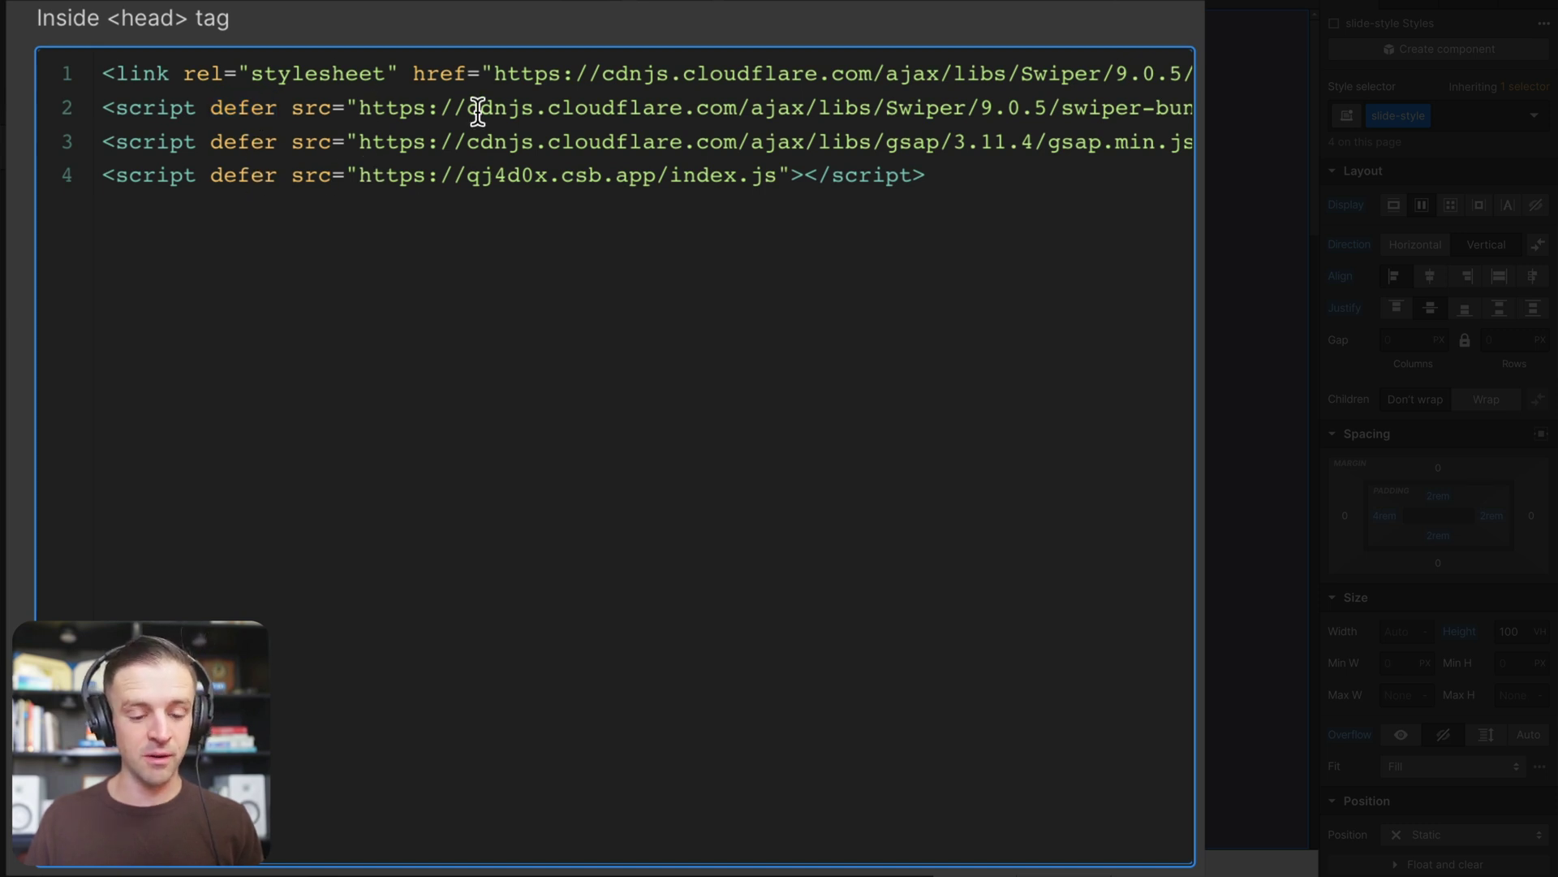
pyautogui.tripleClick(508, 143)
pyautogui.moveTo(953, 150); pyautogui.dragTo(1032, 150)
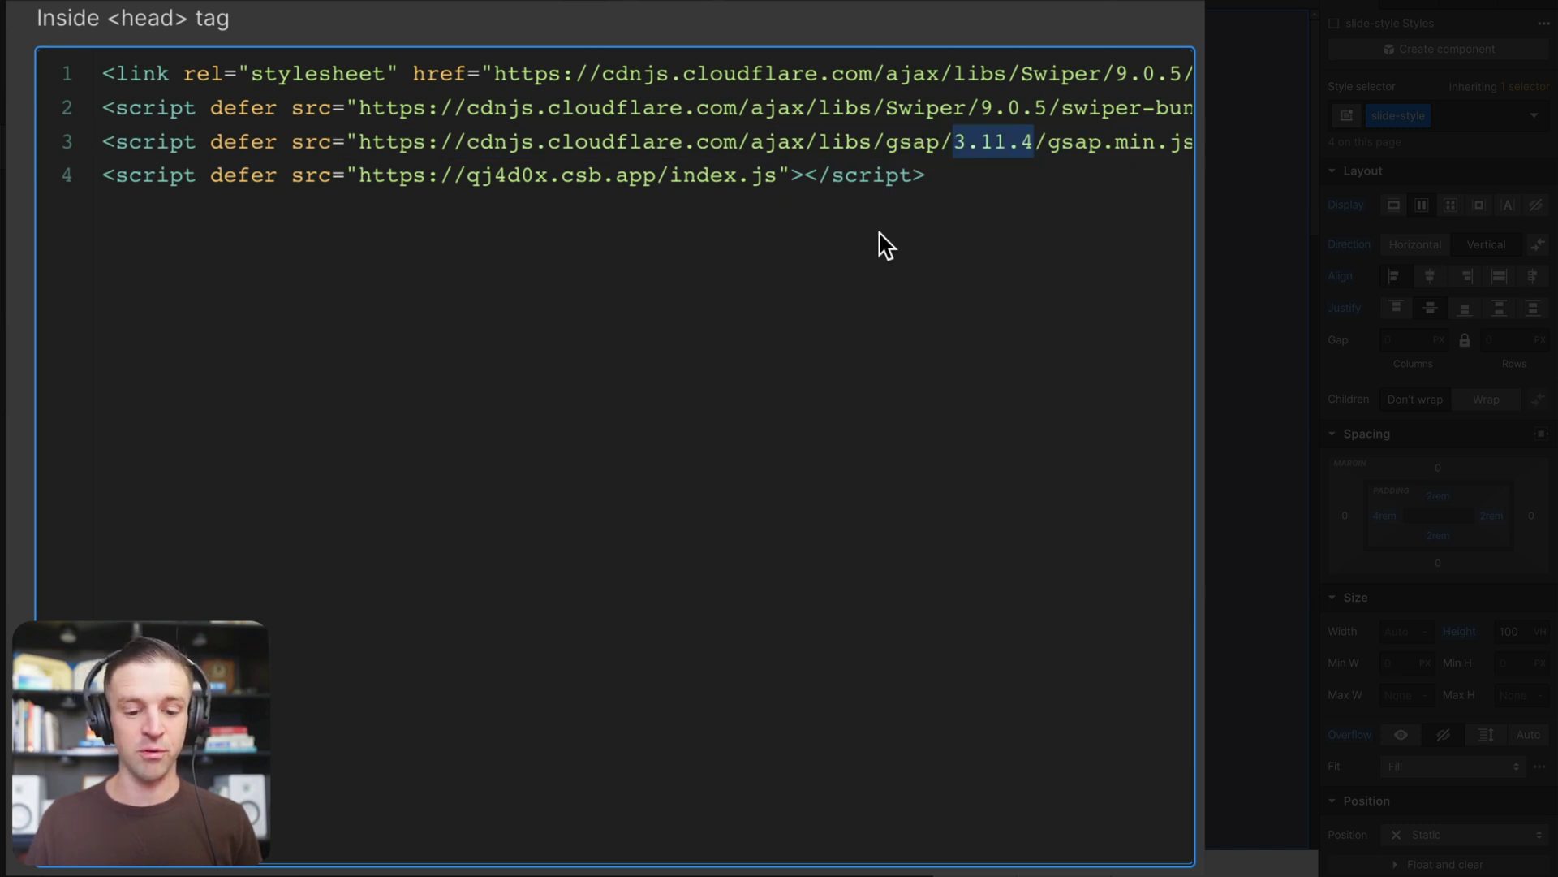
pyautogui.tripleClick(333, 187)
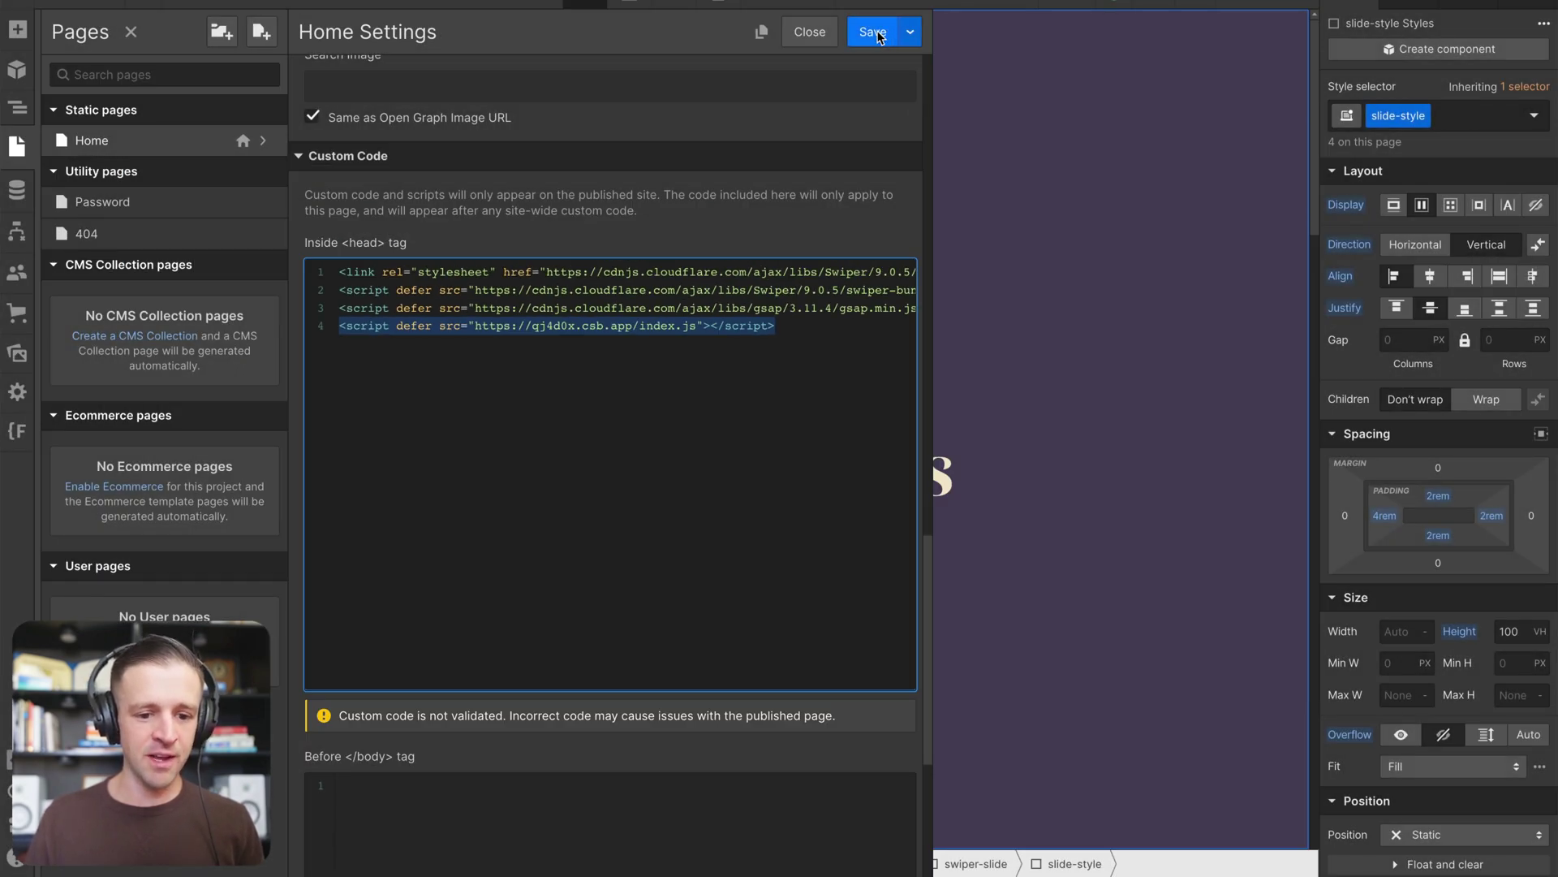
# - Save the head code and publish the site to the webflow.io domain
pyautogui.click(875, 34)
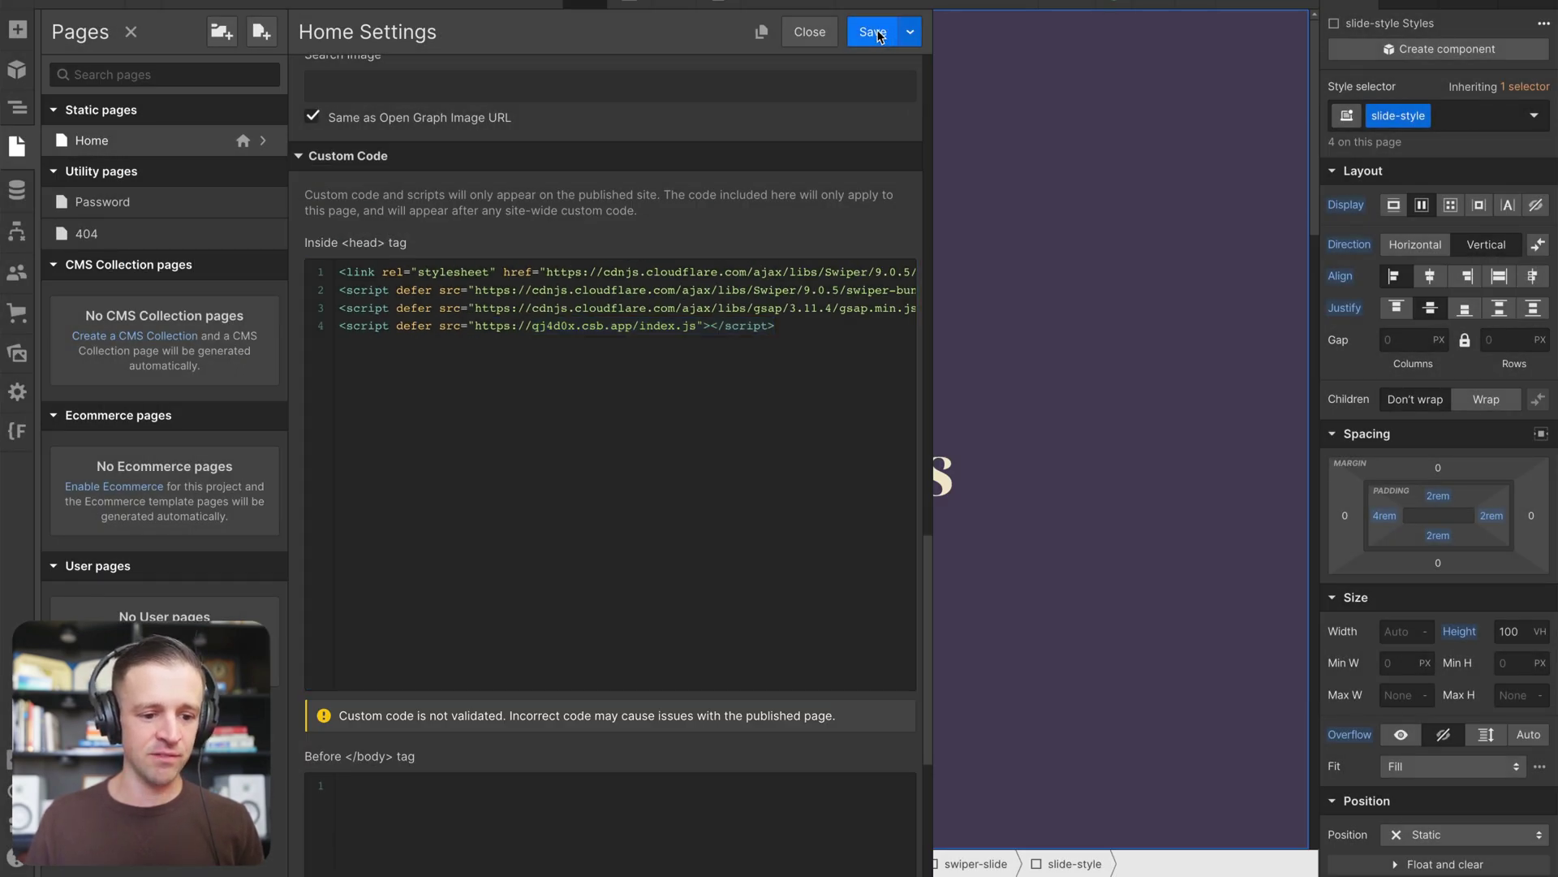
pyautogui.click(1244, 5)
pyautogui.click(1217, 238)
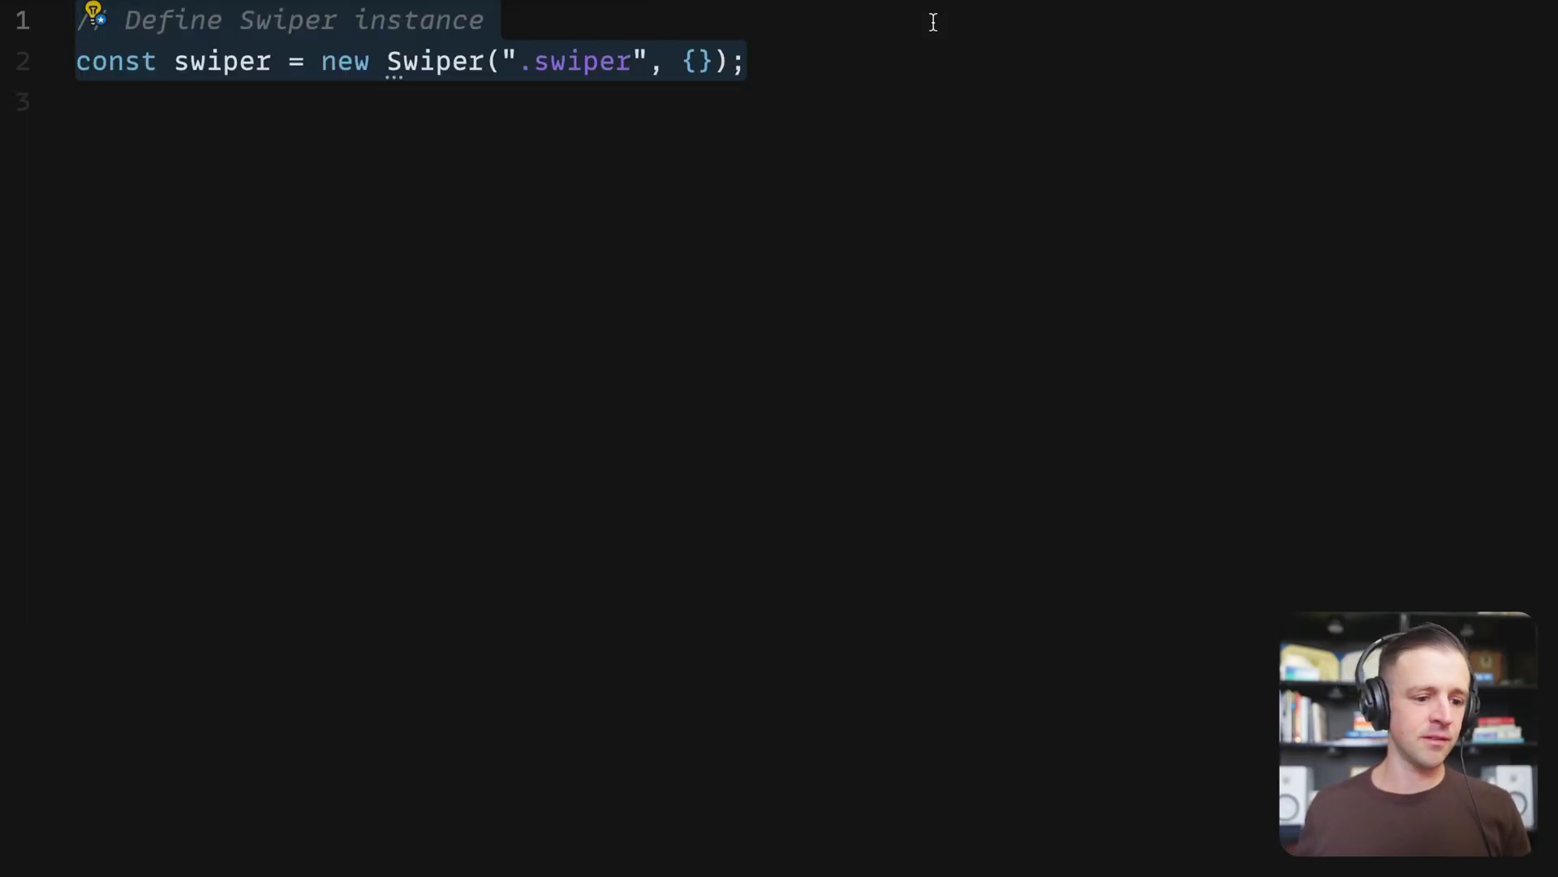
# - Inspect the new Swiper constructor and its '.swiper' selector
pyautogui.click(406, 67)
pyautogui.doubleClick(439, 65)
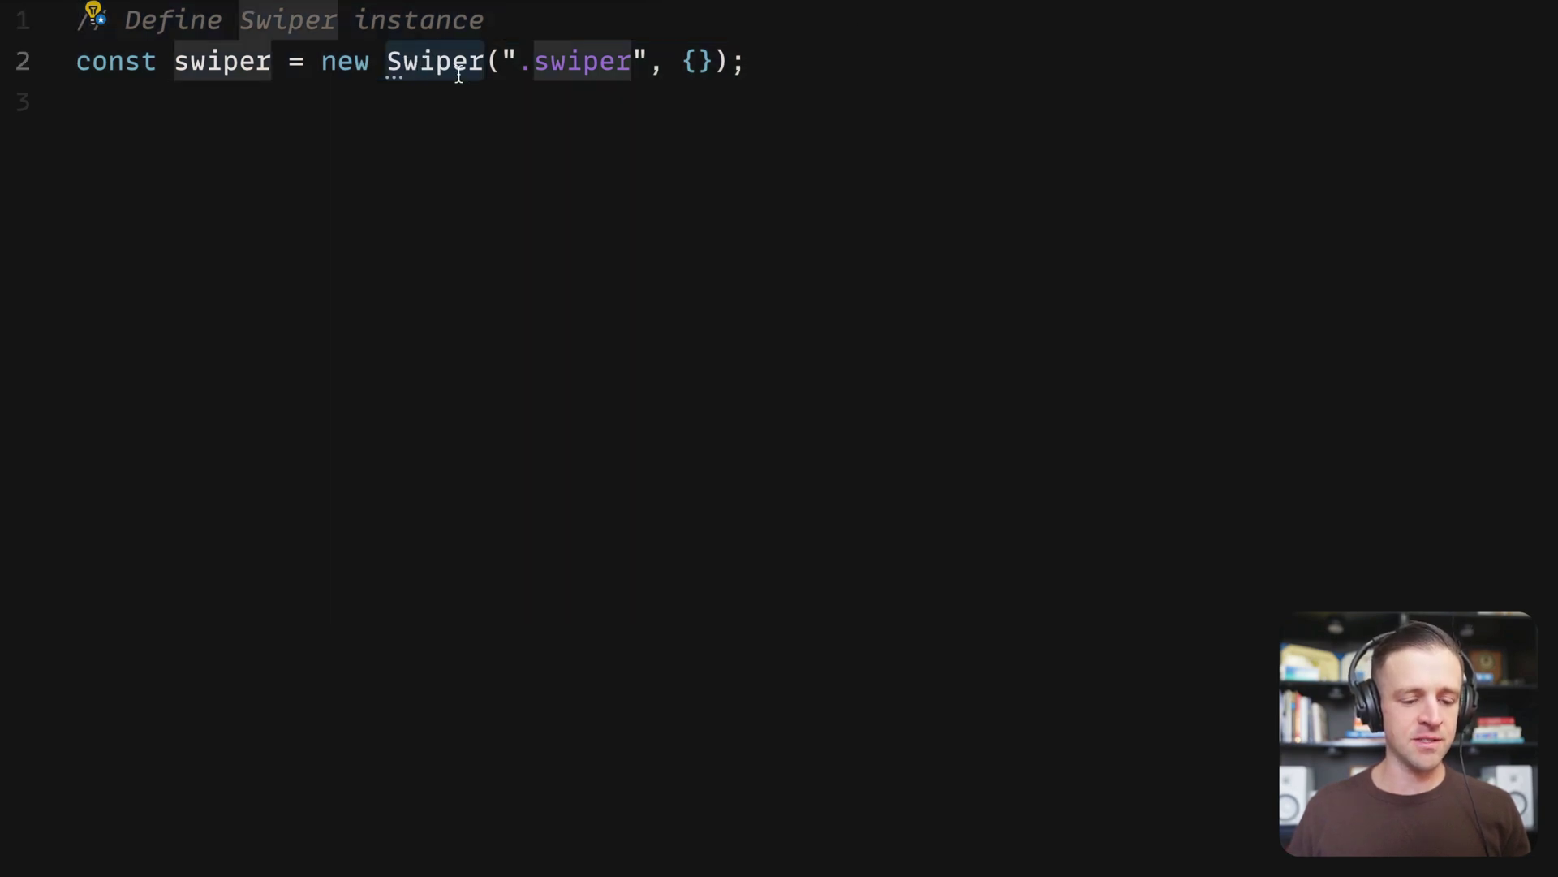
pyautogui.moveTo(518, 63); pyautogui.dragTo(647, 63)
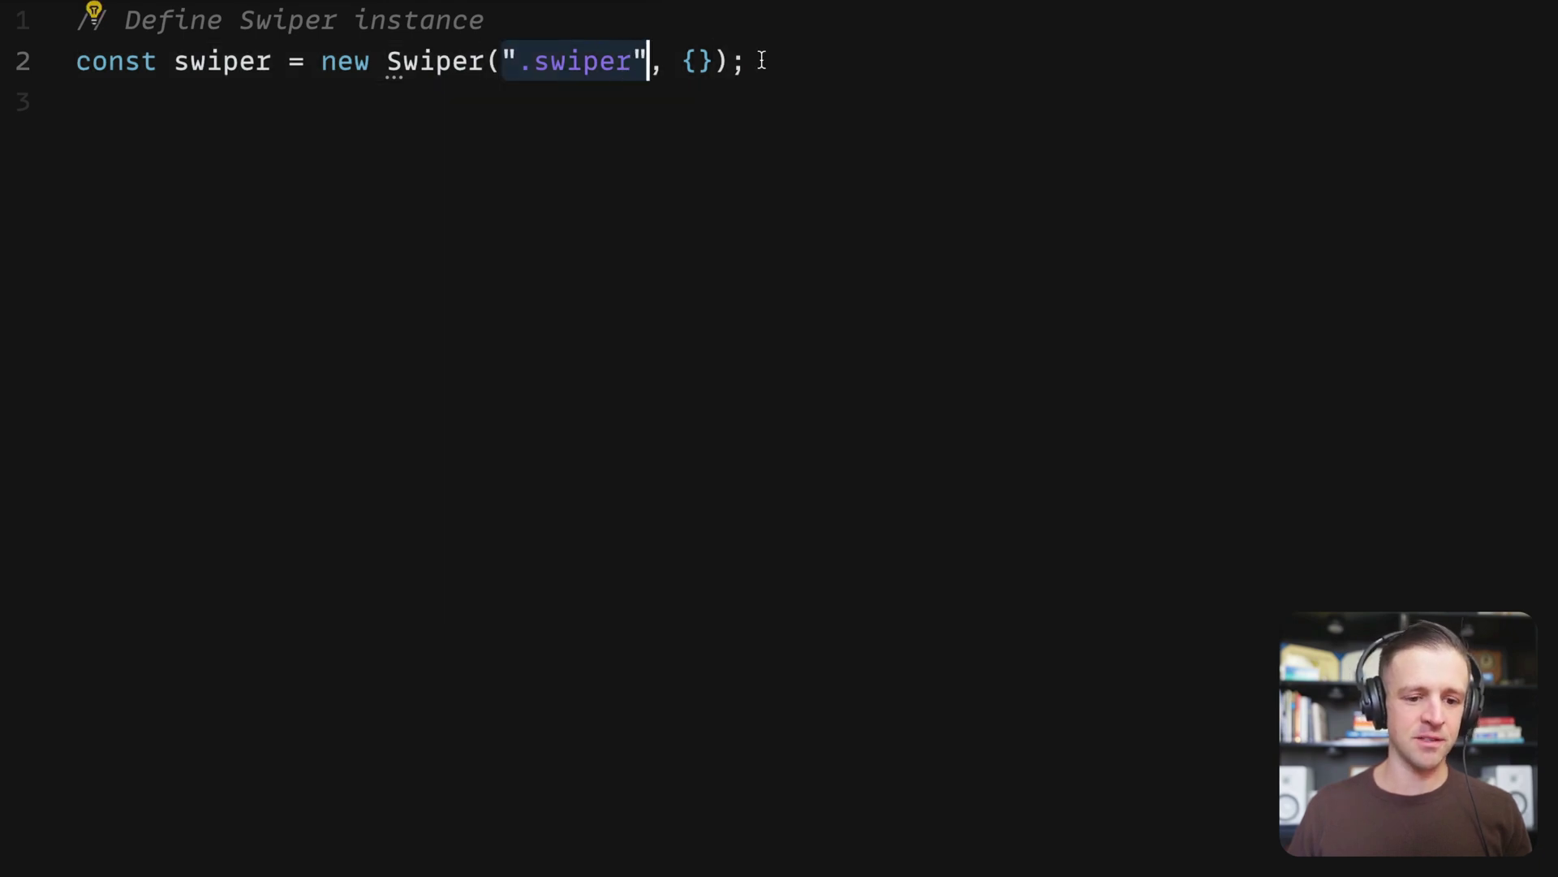
pyautogui.click(757, 60)
# - Add direction 'vertical', loop true and mousewheel true to the Swiper options
pyautogui.click(699, 61)
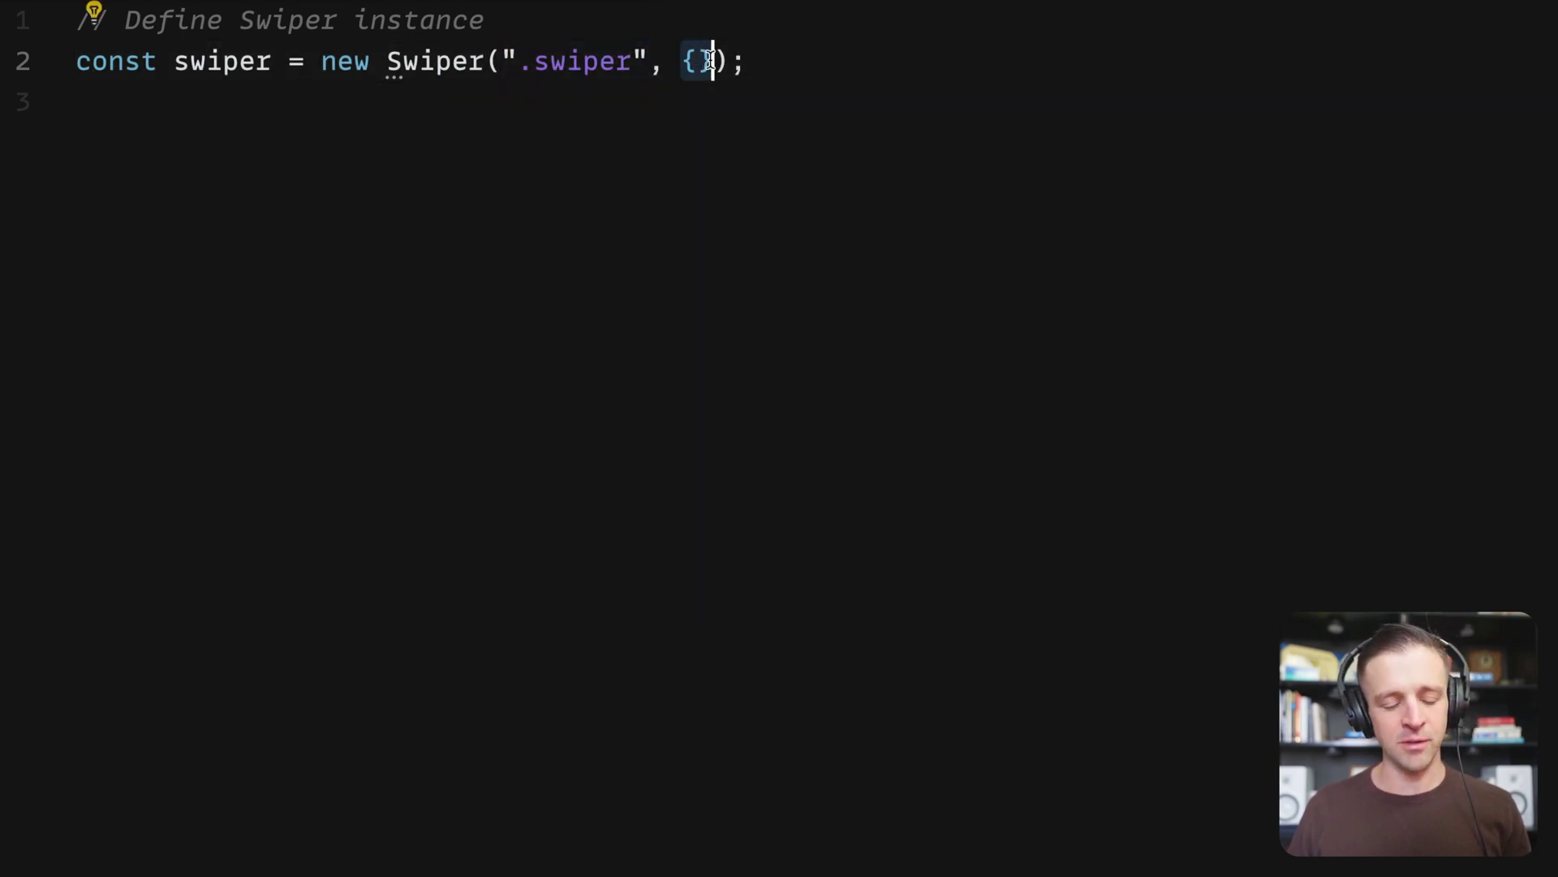
pyautogui.click(725, 63)
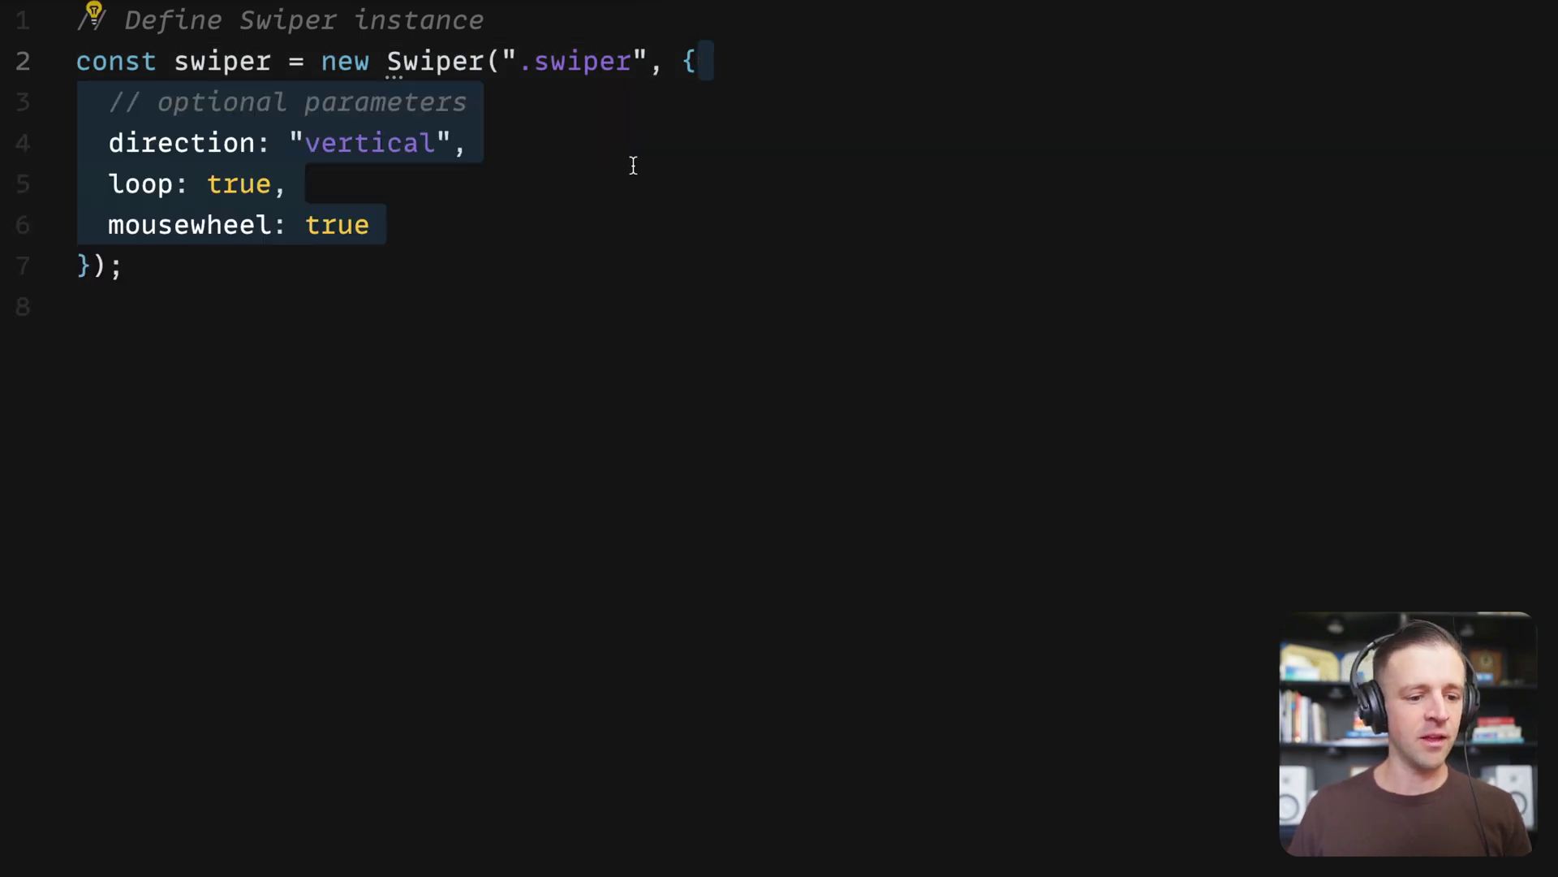
pyautogui.press('Down')
pyautogui.press('Down')
pyautogui.press('Down')
pyautogui.moveTo(290, 144); pyautogui.dragTo(446, 148)
pyautogui.click(485, 145)
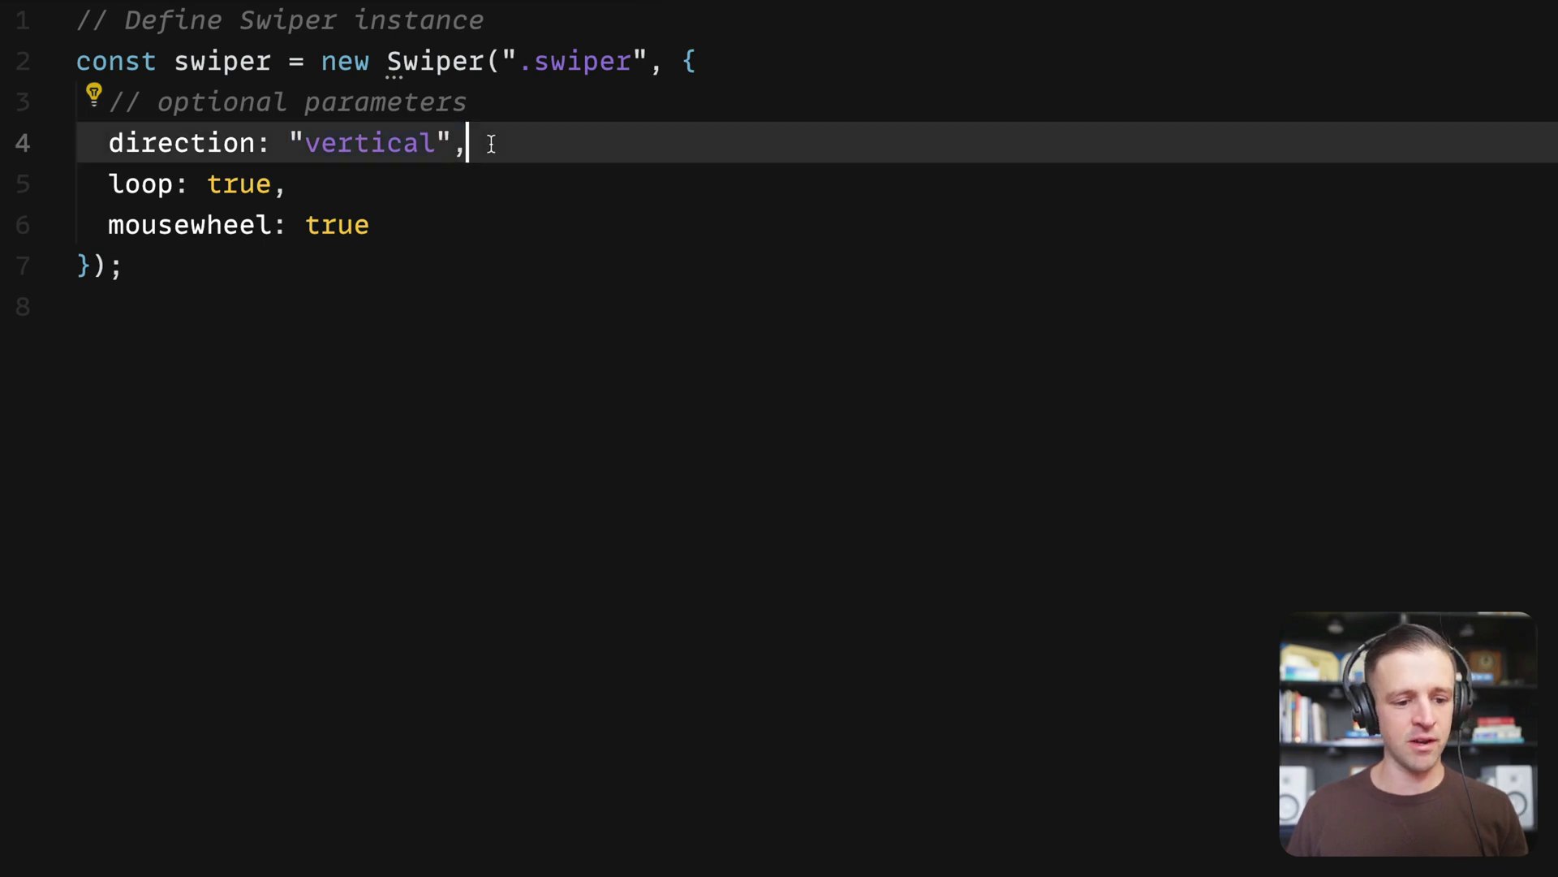
pyautogui.click(272, 185)
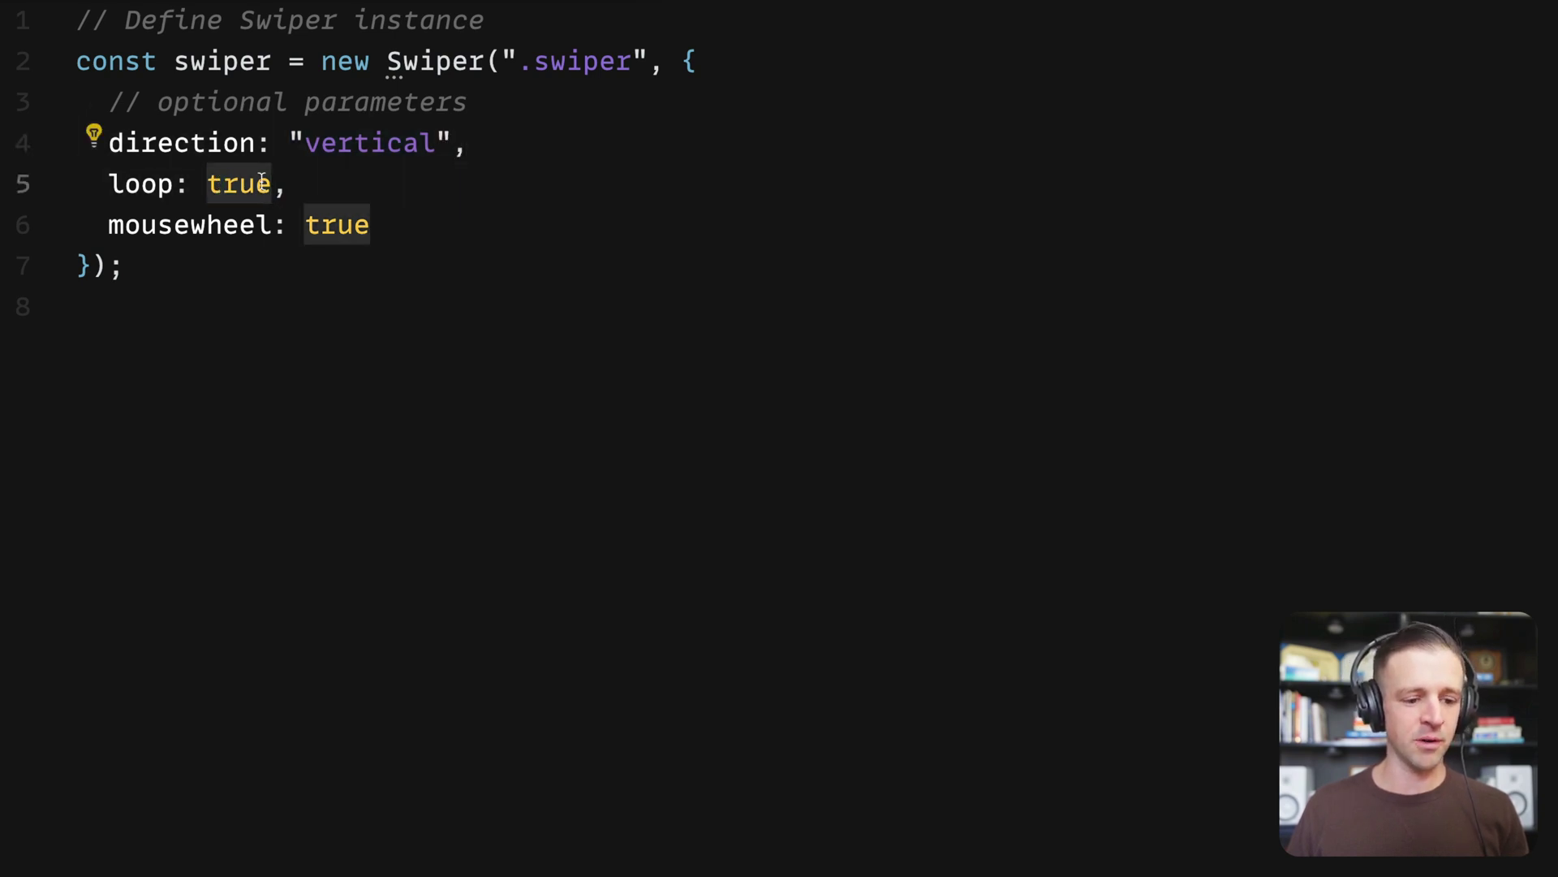
pyautogui.click(314, 224)
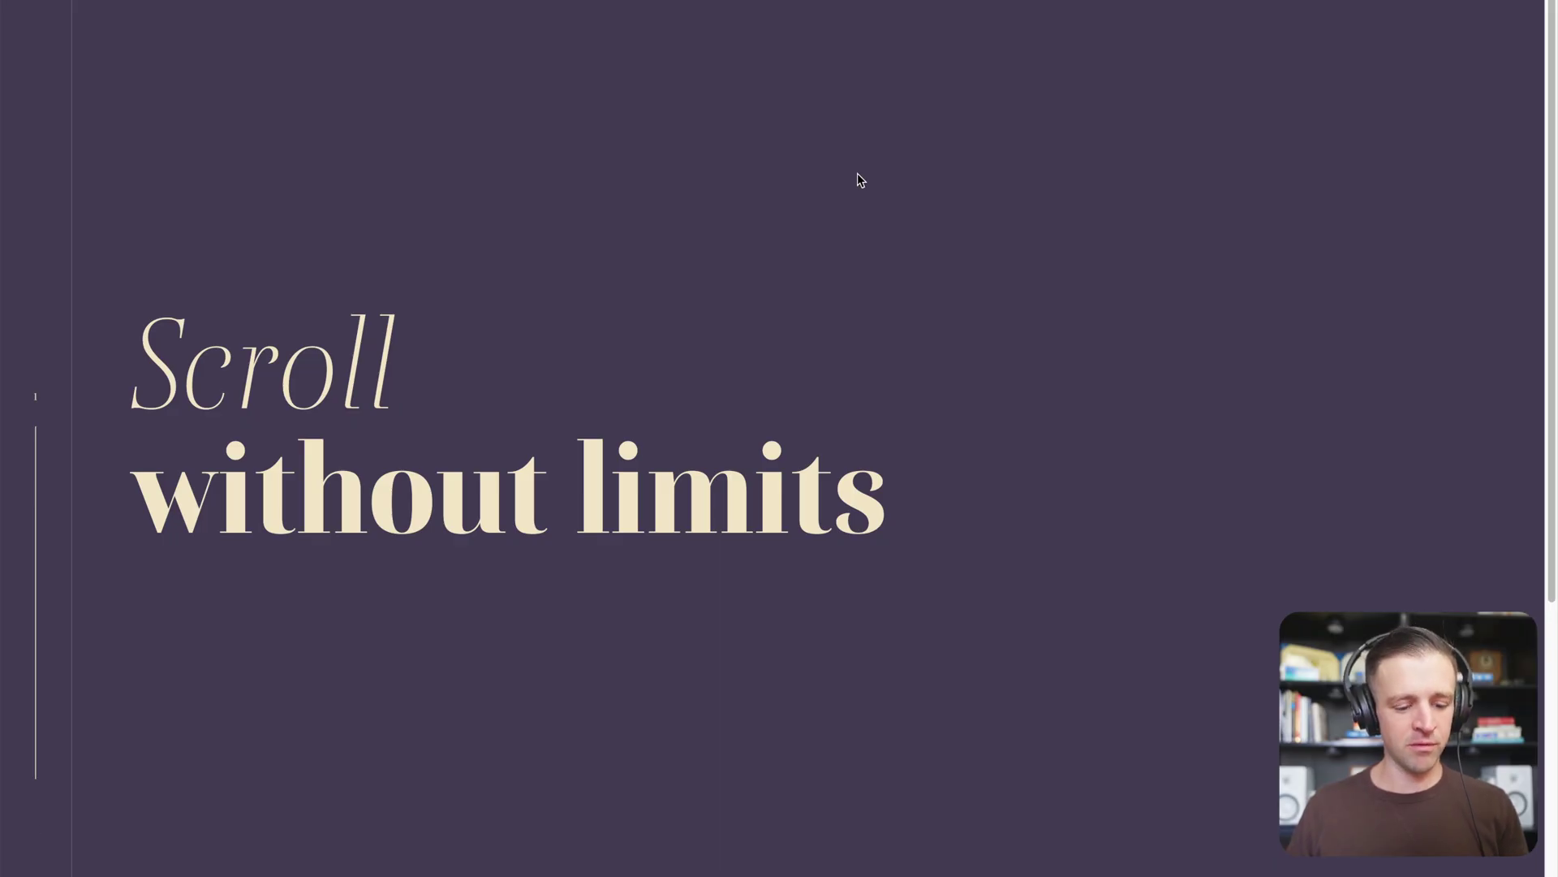
pyautogui.scroll(-1, 946, 232)
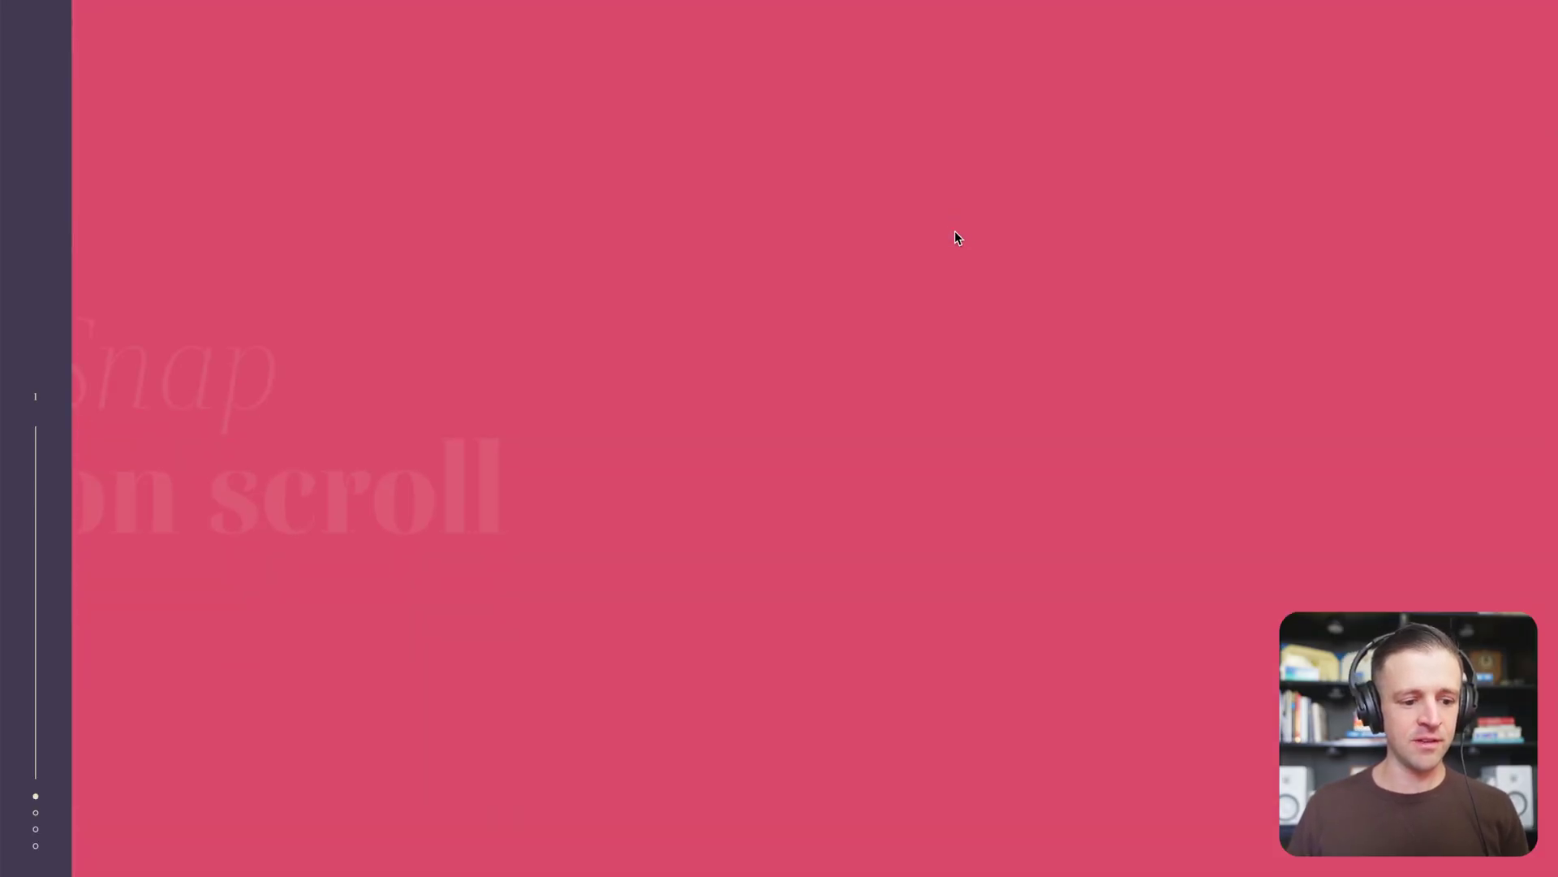
pyautogui.scroll(-1, 954, 233)
pyautogui.scroll(1, 852, 324)
pyautogui.scroll(-1, 815, 342)
pyautogui.scroll(-1, 815, 342)
pyautogui.scroll(1, 813, 341)
pyautogui.scroll(1, 811, 341)
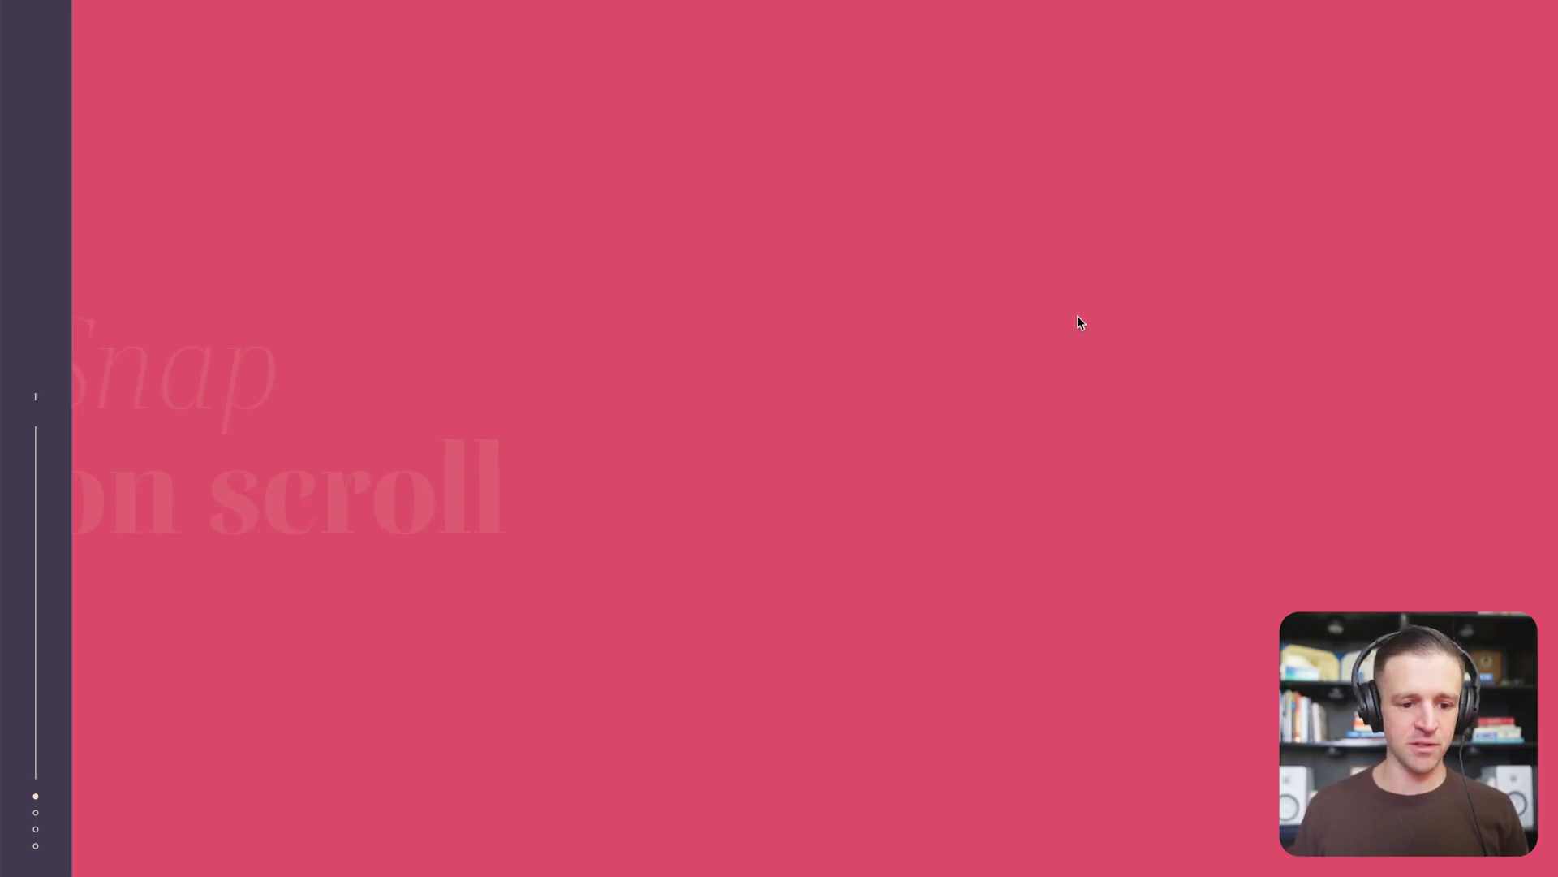
pyautogui.scroll(-1, 817, 188)
pyautogui.scroll(2, 817, 188)
pyautogui.scroll(-2, 815, 187)
pyautogui.scroll(2, 816, 187)
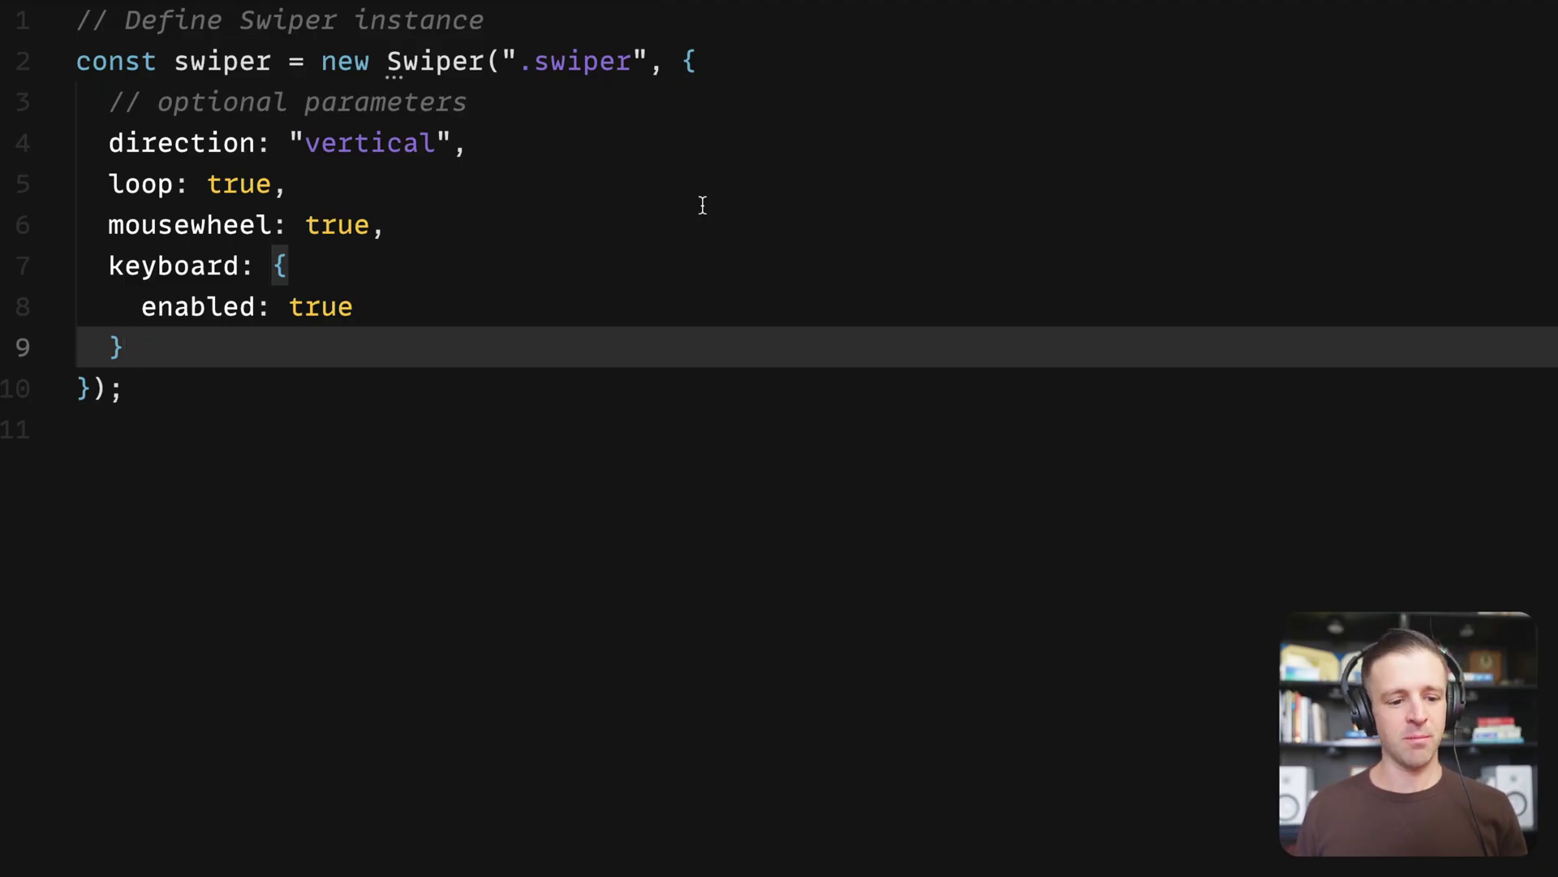
# - Paste the pagination options block and fix the el selector to '.swiper-pagination-custom'
pyautogui.write(',    pagination: {     el: ".swiper-pagination-custom",     bulletClass: "swiper-bullet-custom",     bulletActiveClass: "is-active",     bulletElement: "button",     clickable: true   }')
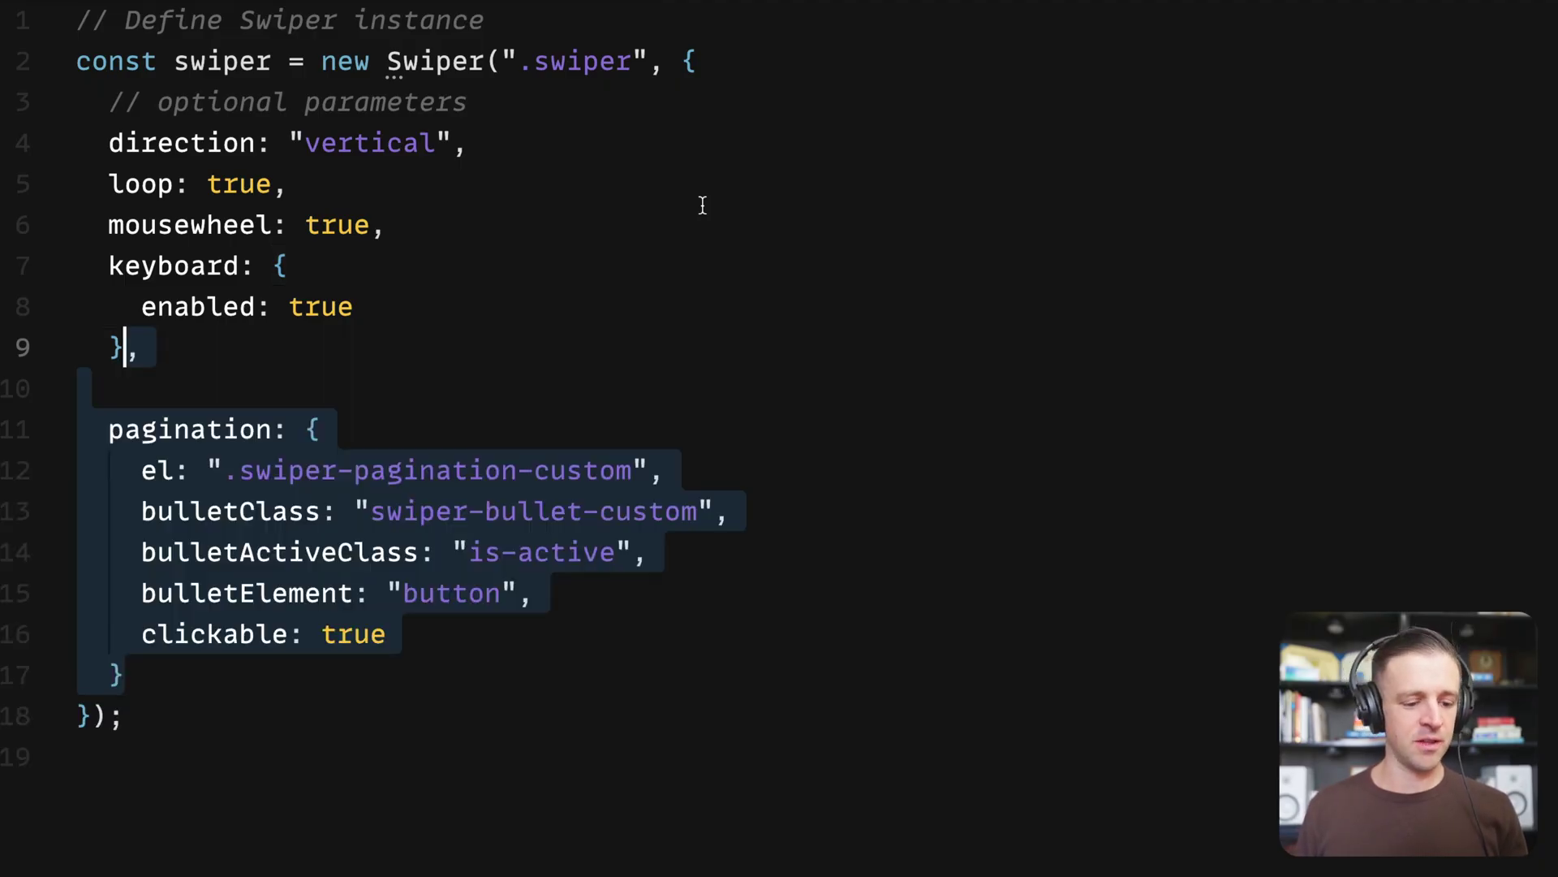
pyautogui.click(272, 429)
pyautogui.moveTo(302, 428); pyautogui.dragTo(369, 662)
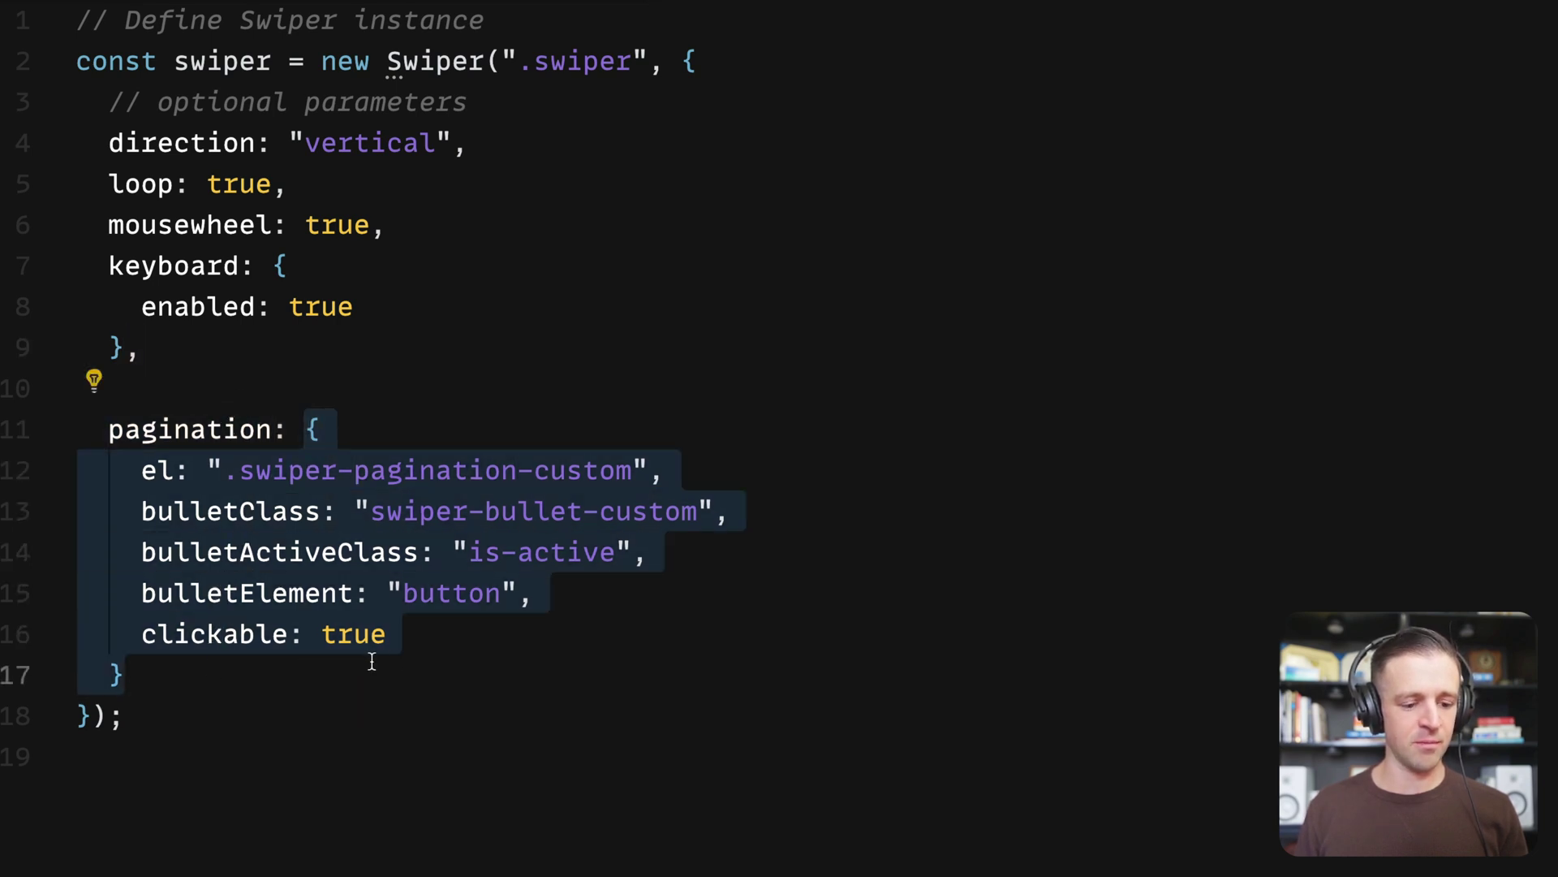
pyautogui.click(434, 635)
pyautogui.click(174, 469)
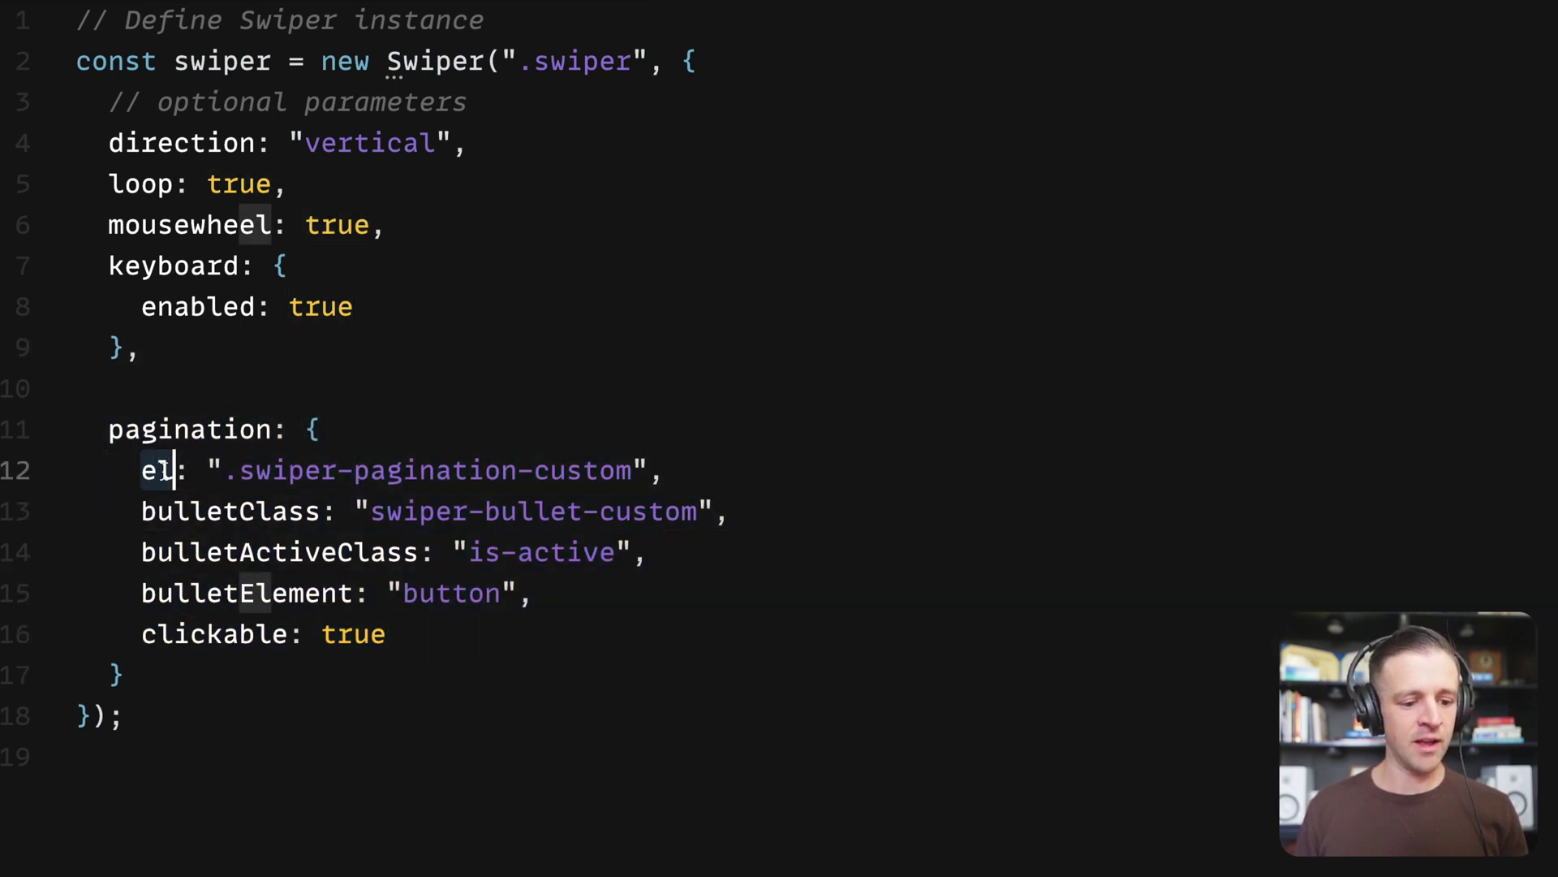
pyautogui.click(224, 471)
pyautogui.write('.')
pyautogui.moveTo(224, 471); pyautogui.dragTo(633, 472)
pyautogui.click(424, 433)
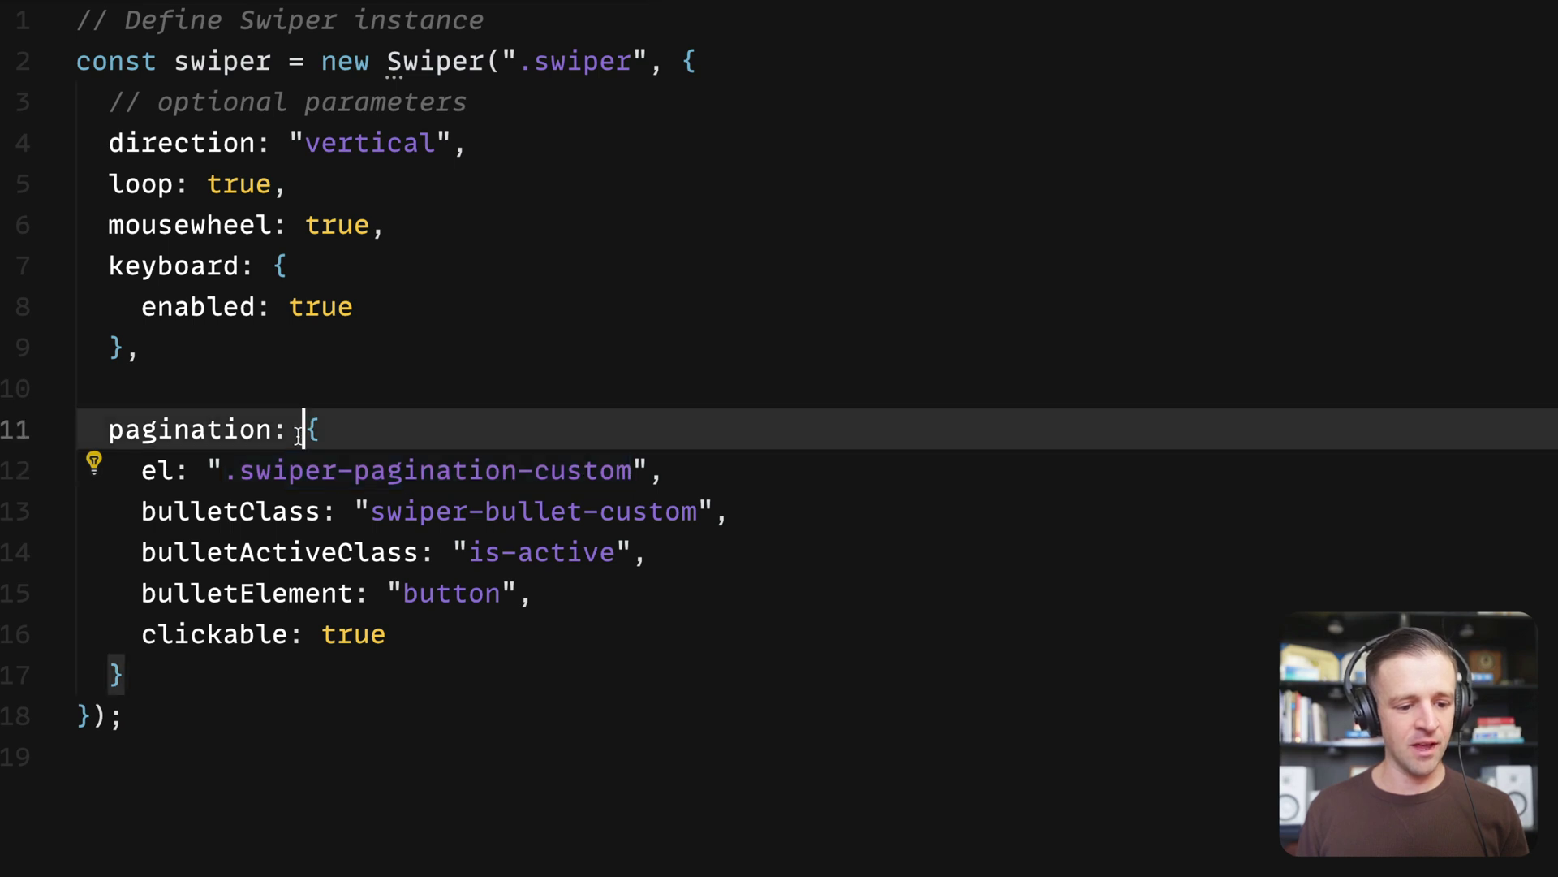
pyautogui.click(229, 470)
# - Review the bulletClass 'swiper-bullet-custom', the 'is-active' class and the button bullet element
pyautogui.doubleClick(233, 511)
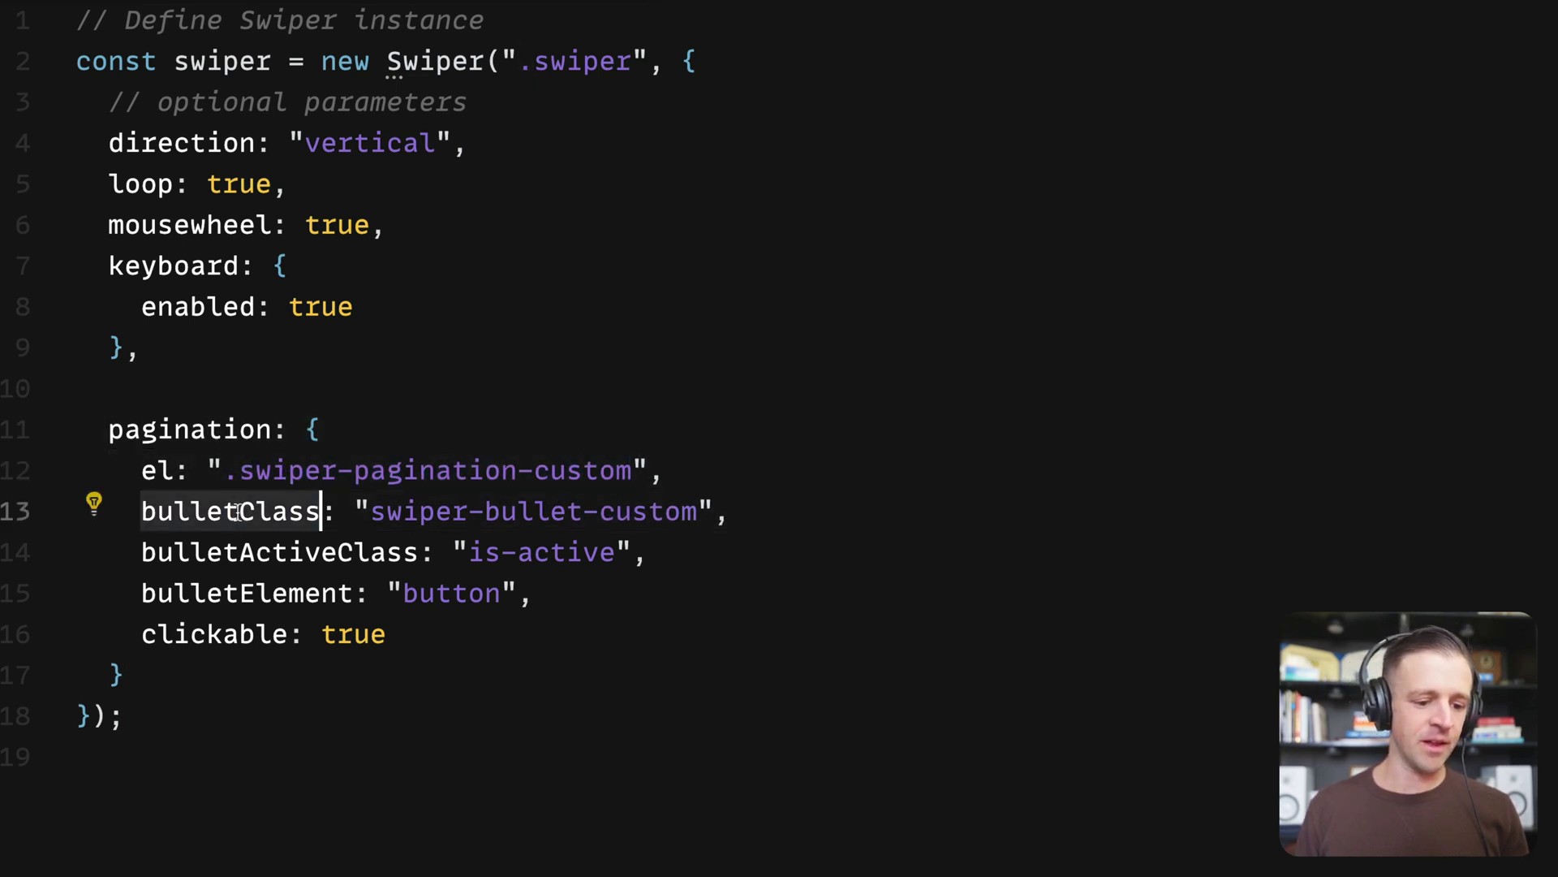
pyautogui.click(373, 508)
pyautogui.moveTo(369, 509); pyautogui.dragTo(697, 510)
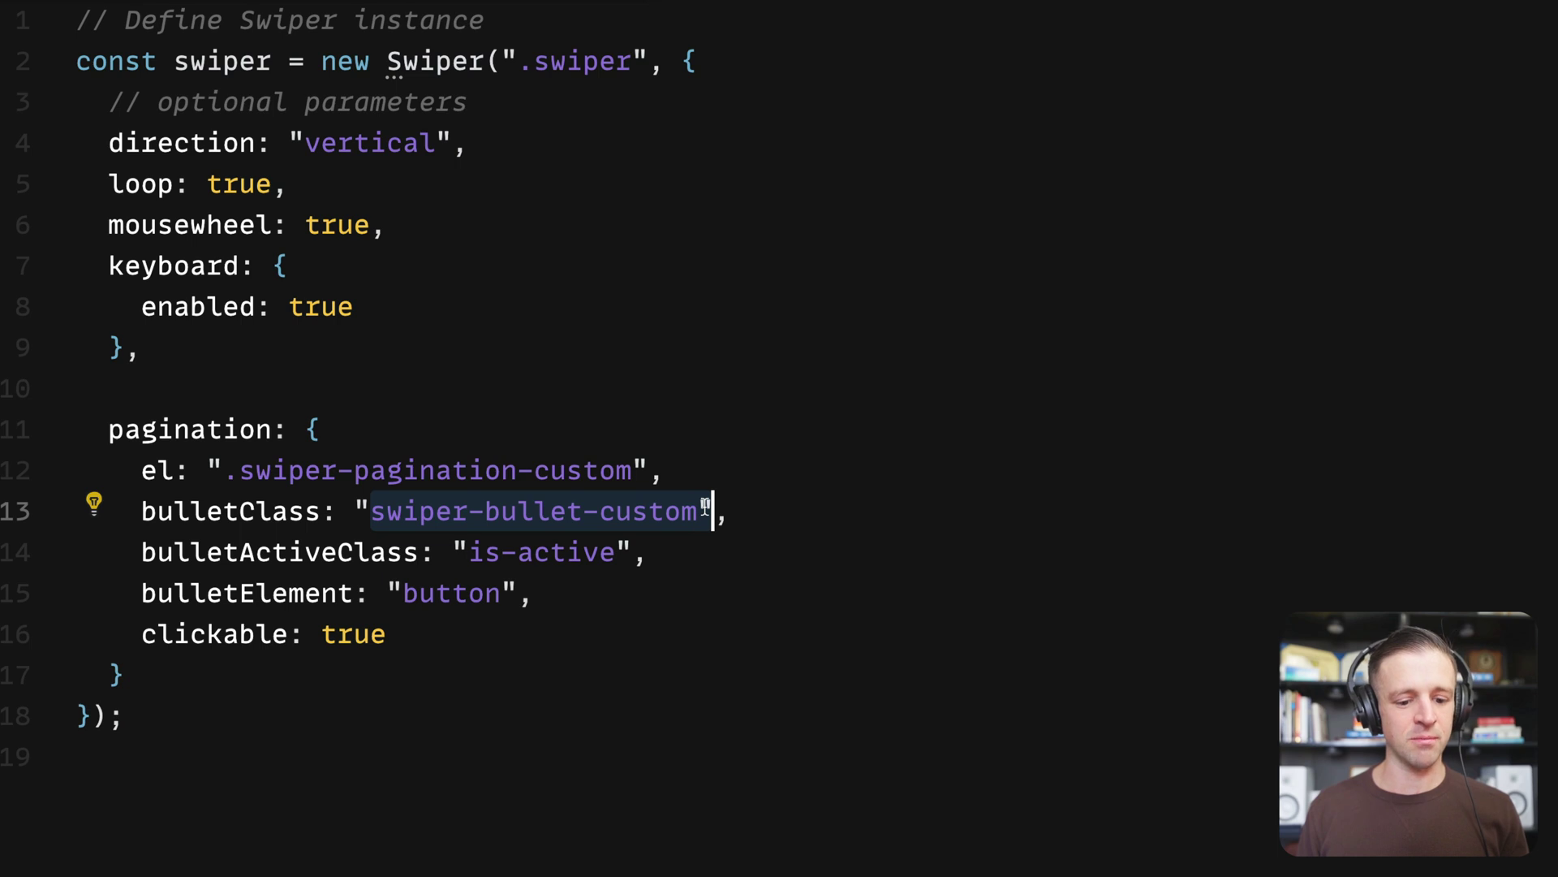
pyautogui.click(495, 509)
pyautogui.moveTo(469, 552); pyautogui.dragTo(616, 557)
pyautogui.click(580, 598)
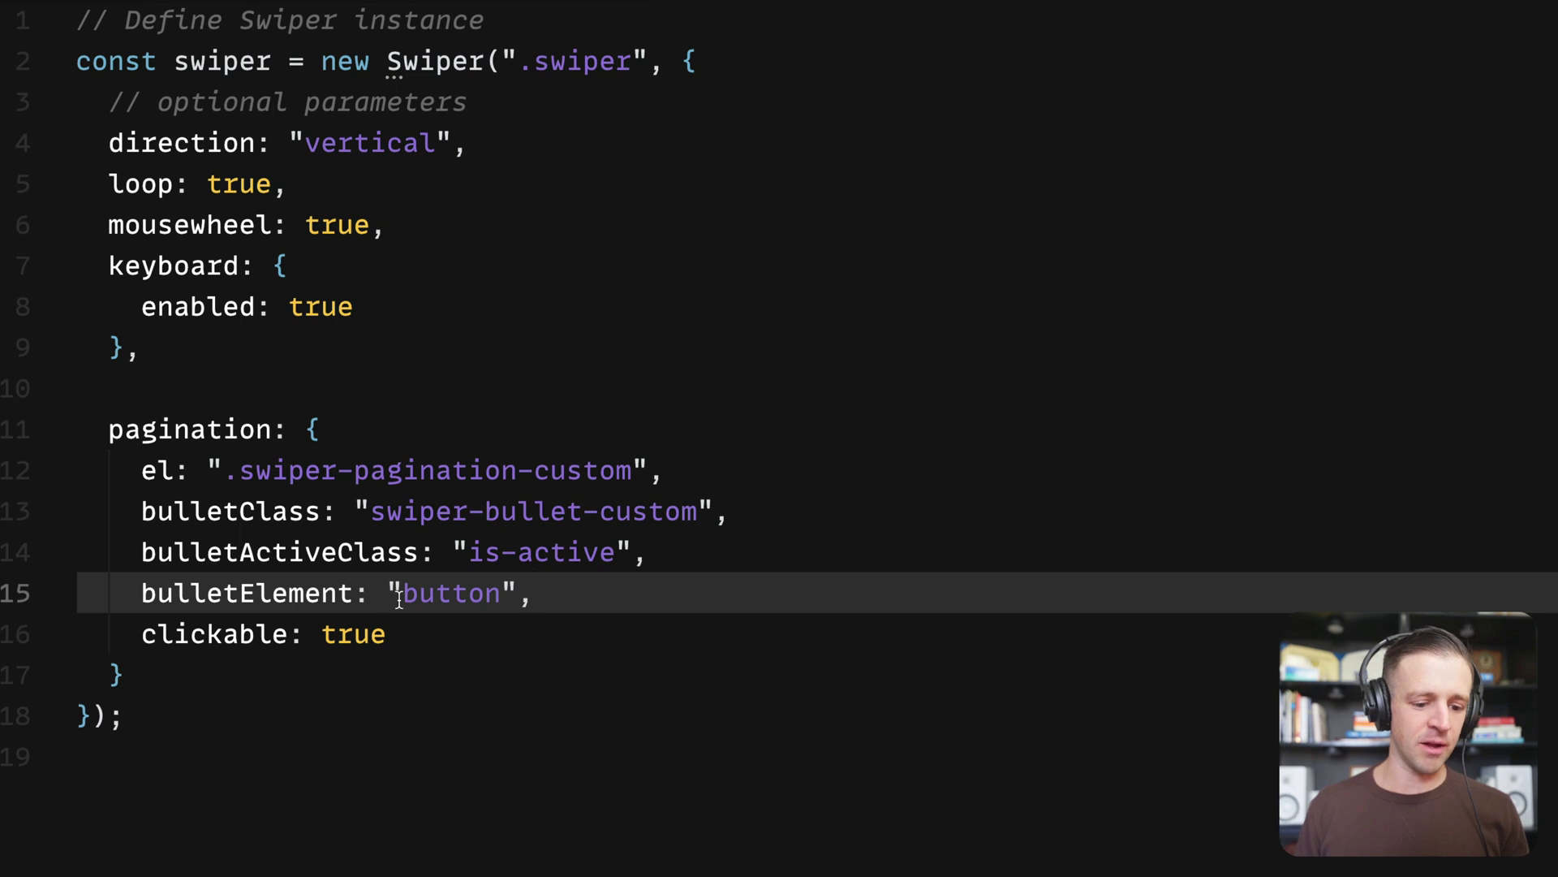
pyautogui.moveTo(403, 593); pyautogui.dragTo(516, 593)
pyautogui.click(538, 605)
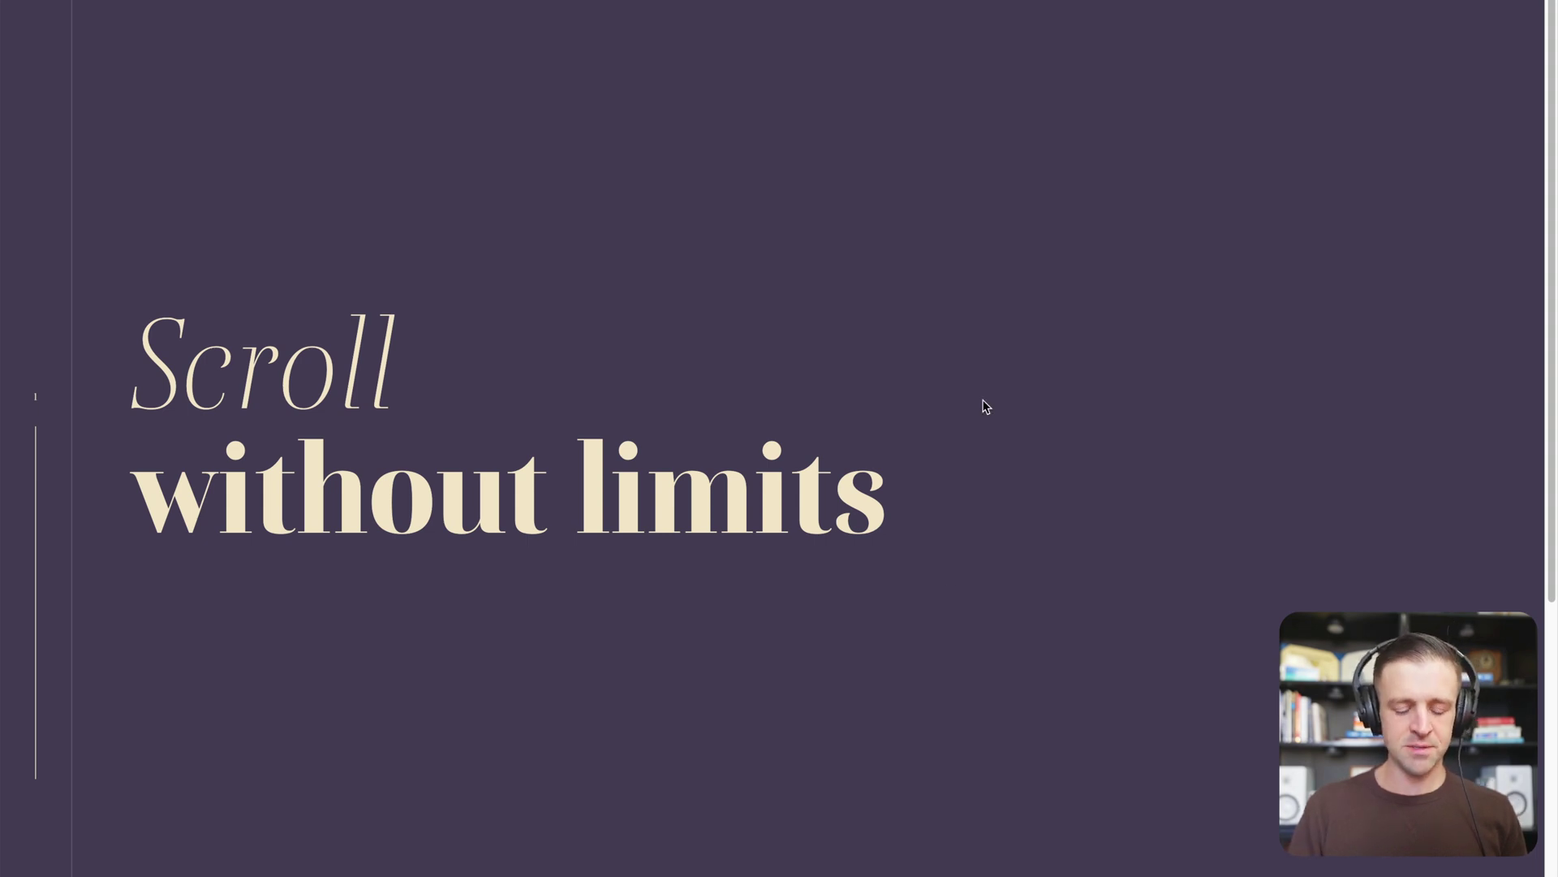
# - Open DevTools and inspect the custom pagination container inside swiper-controls-wrap
pyautogui.press('super+alt+i')
pyautogui.moveTo(890, 325); pyautogui.dragTo(850, 325)
pyautogui.press('super+shift+c')
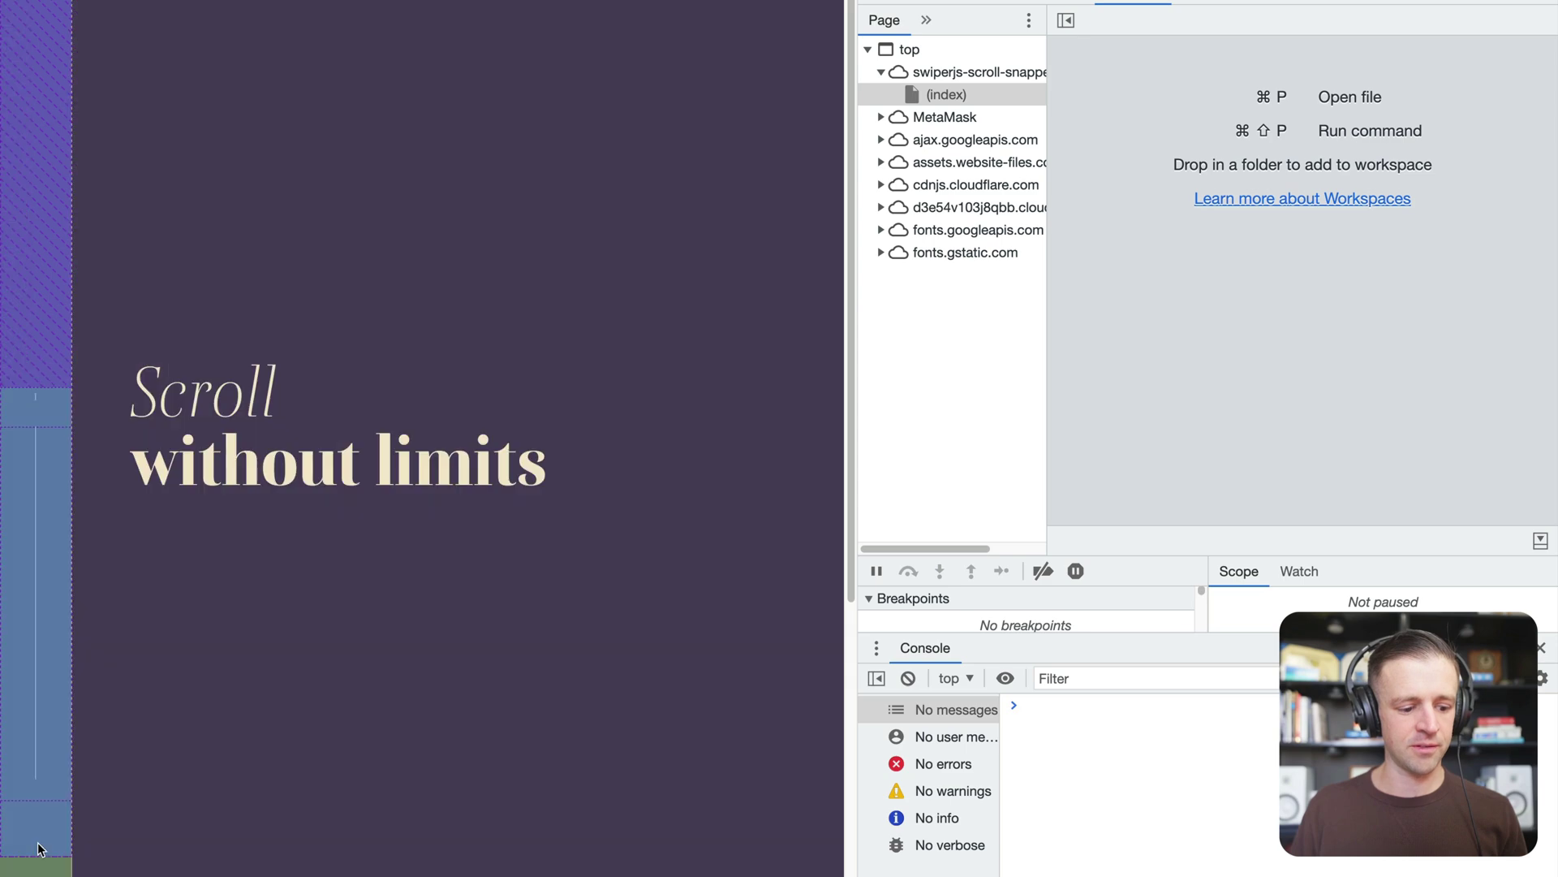
pyautogui.click(37, 844)
pyautogui.scroll(-2, 970, 153)
pyautogui.click(935, 127)
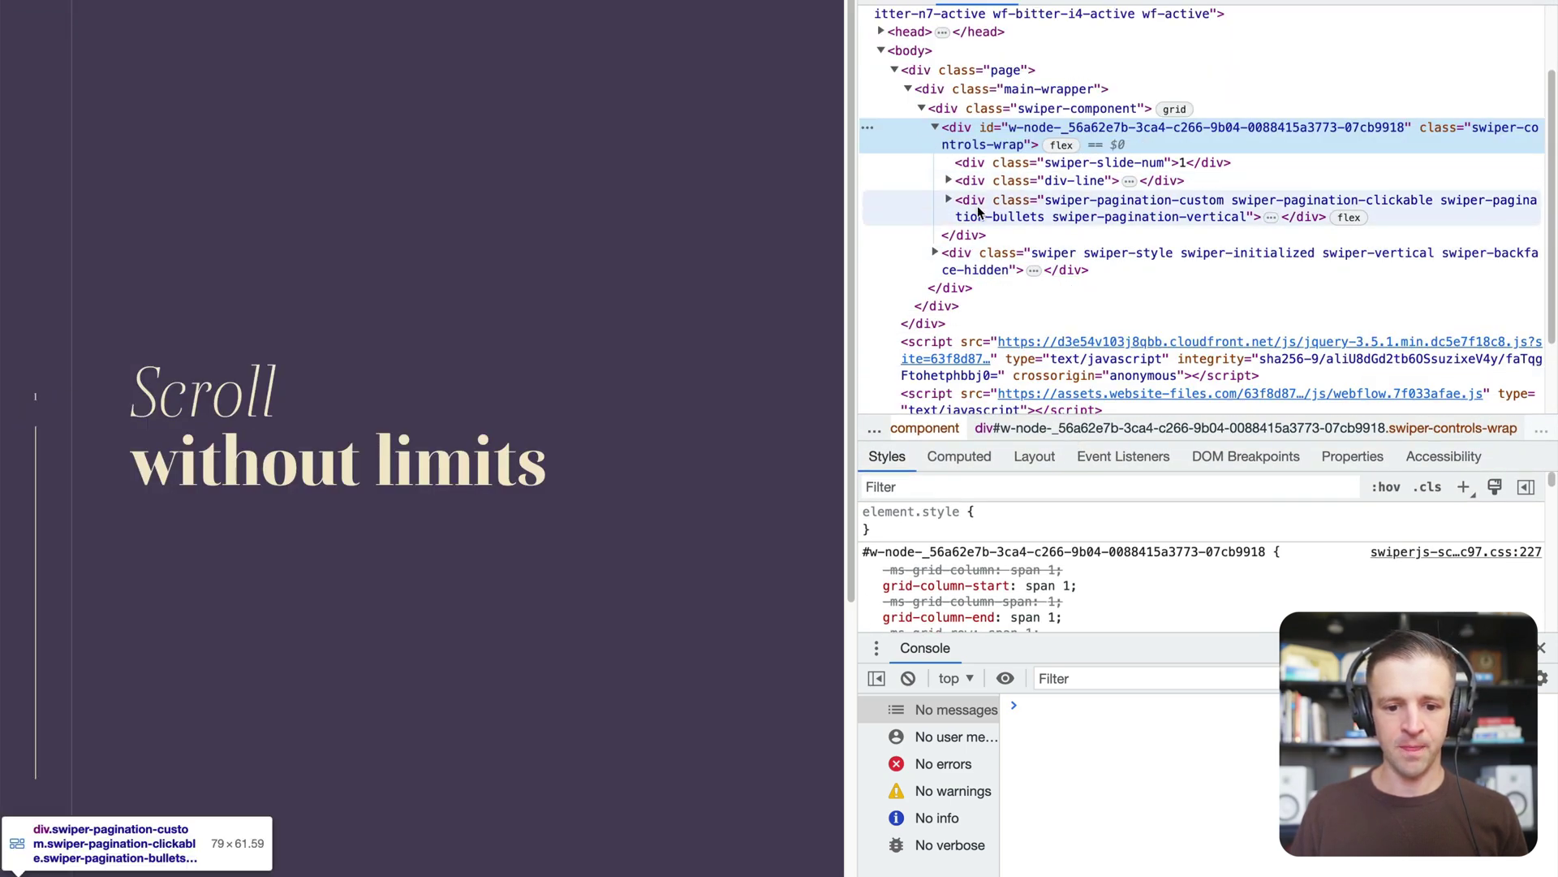
pyautogui.click(978, 210)
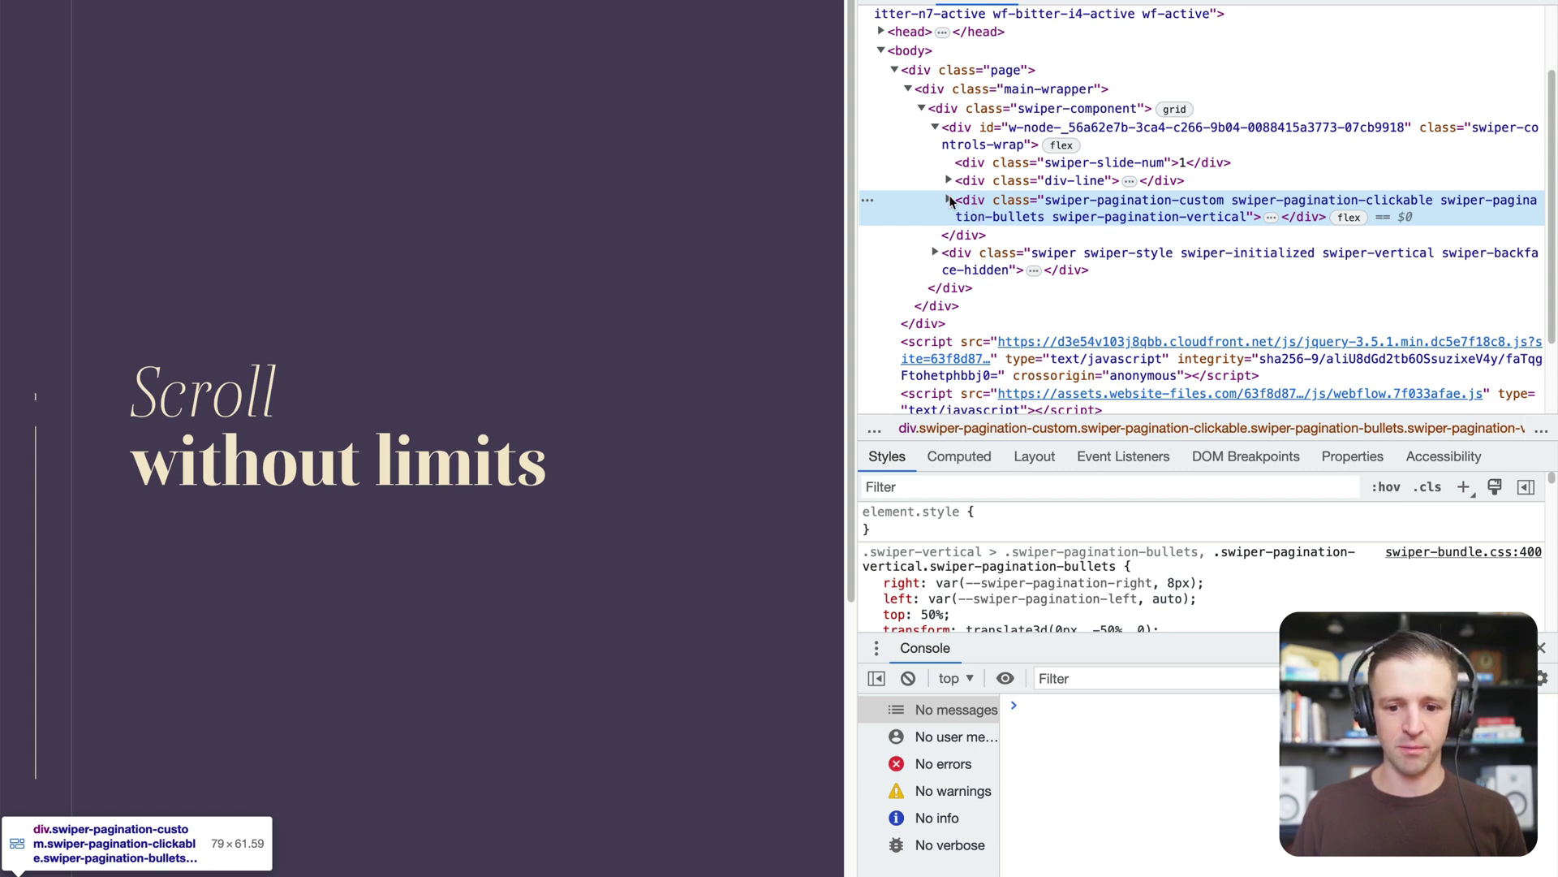
pyautogui.click(947, 199)
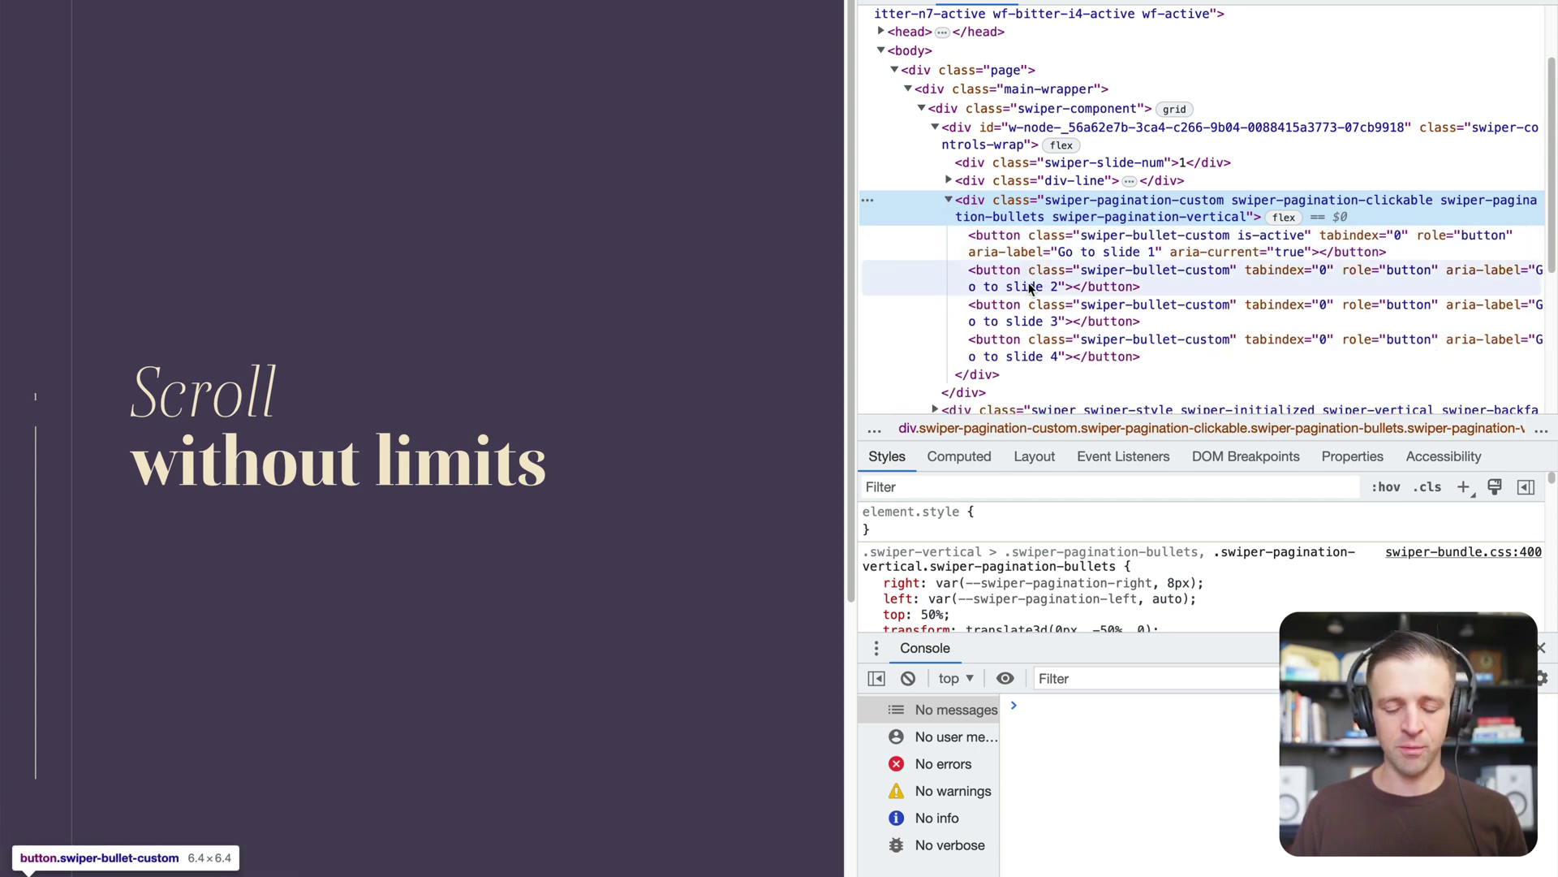
# - Select each of the four bullet buttons, then return to the pagination container
pyautogui.click(1027, 250)
pyautogui.click(1033, 280)
pyautogui.click(1044, 312)
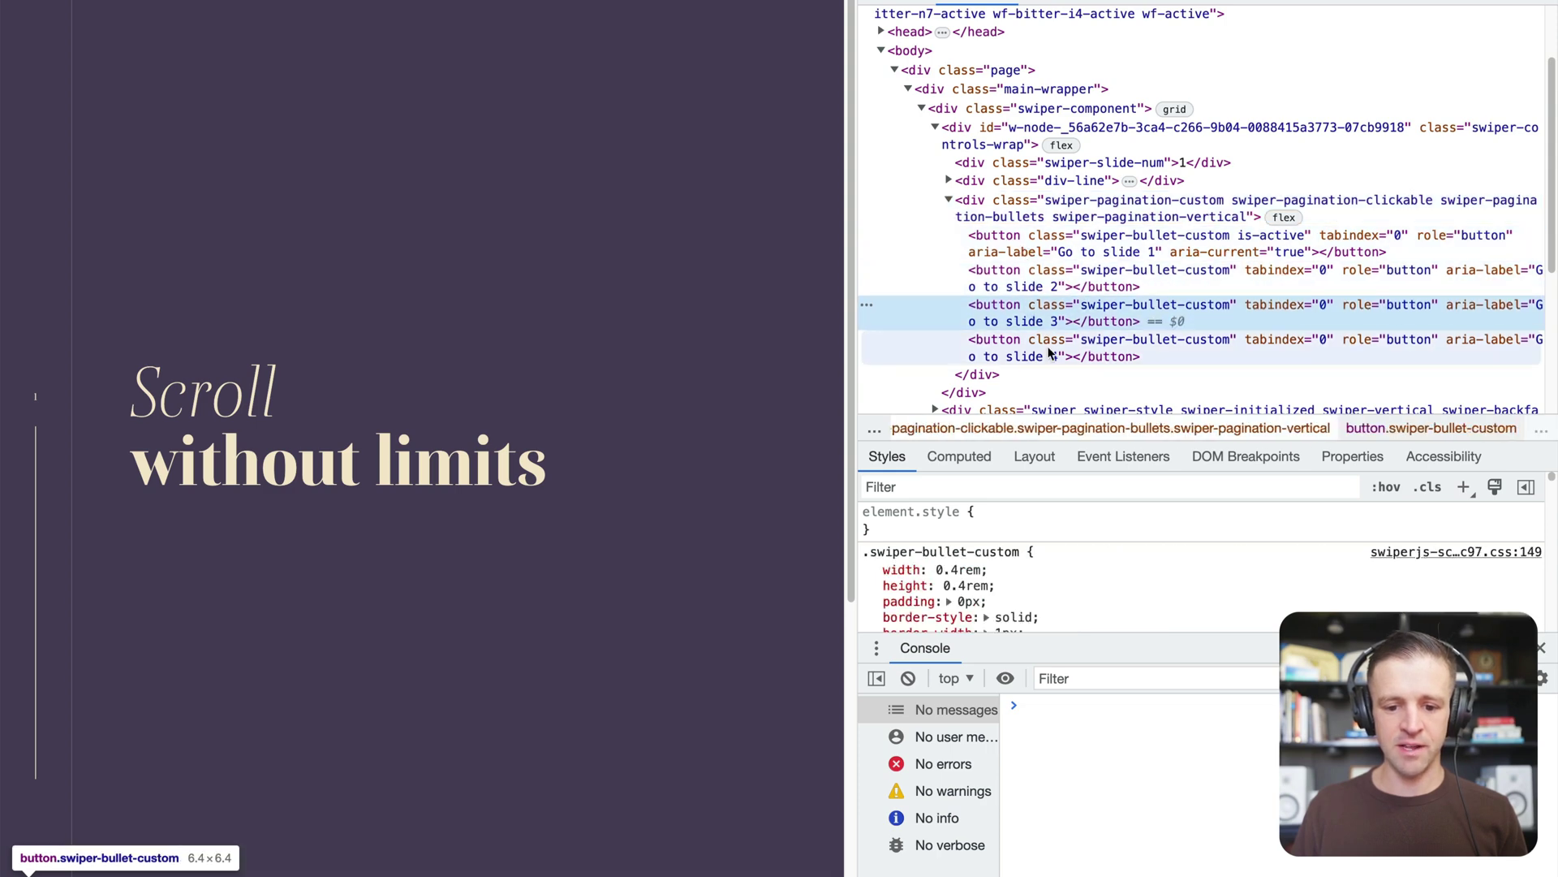
pyautogui.click(1048, 351)
pyautogui.click(1053, 215)
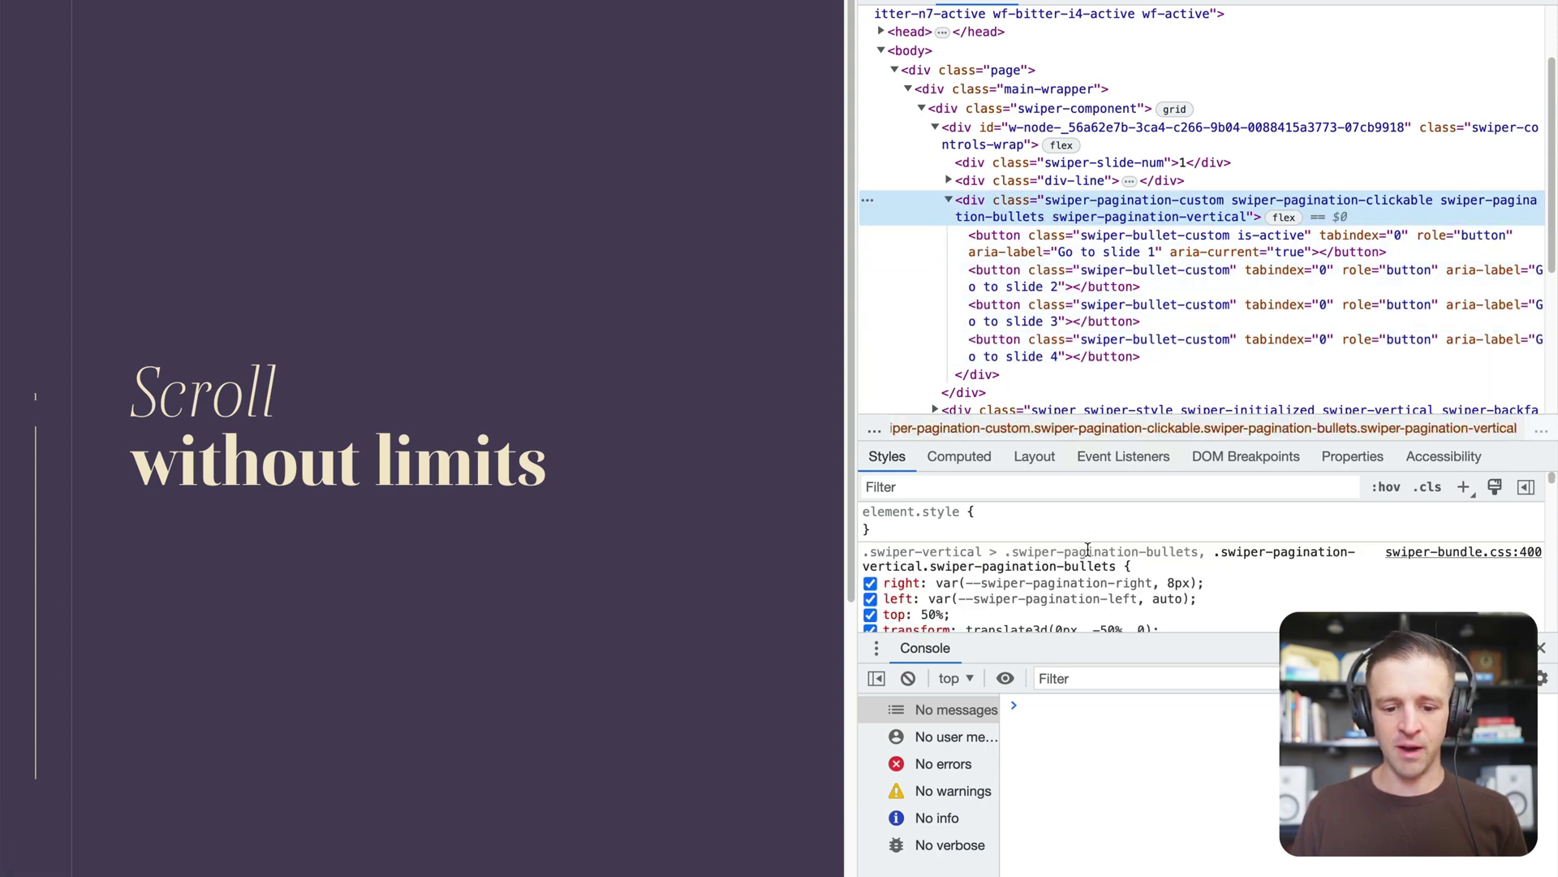
pyautogui.moveTo(1104, 443); pyautogui.dragTo(1104, 309)
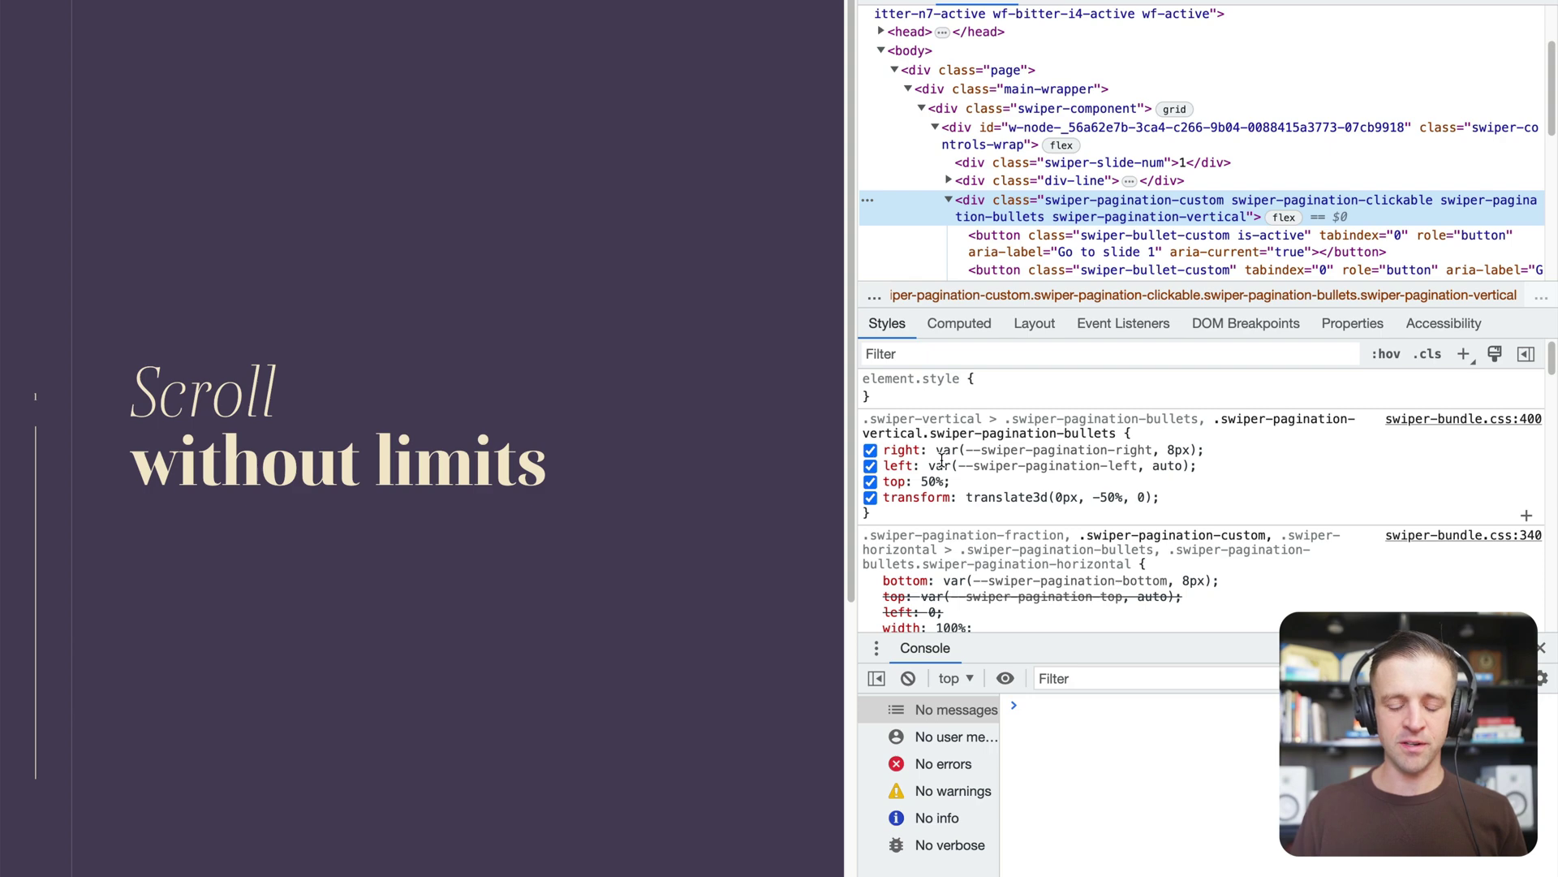
# - Examine the right, left, top and transform declarations of the vertical bullets rule
pyautogui.moveTo(943, 448)
pyautogui.moveTo(1100, 467)
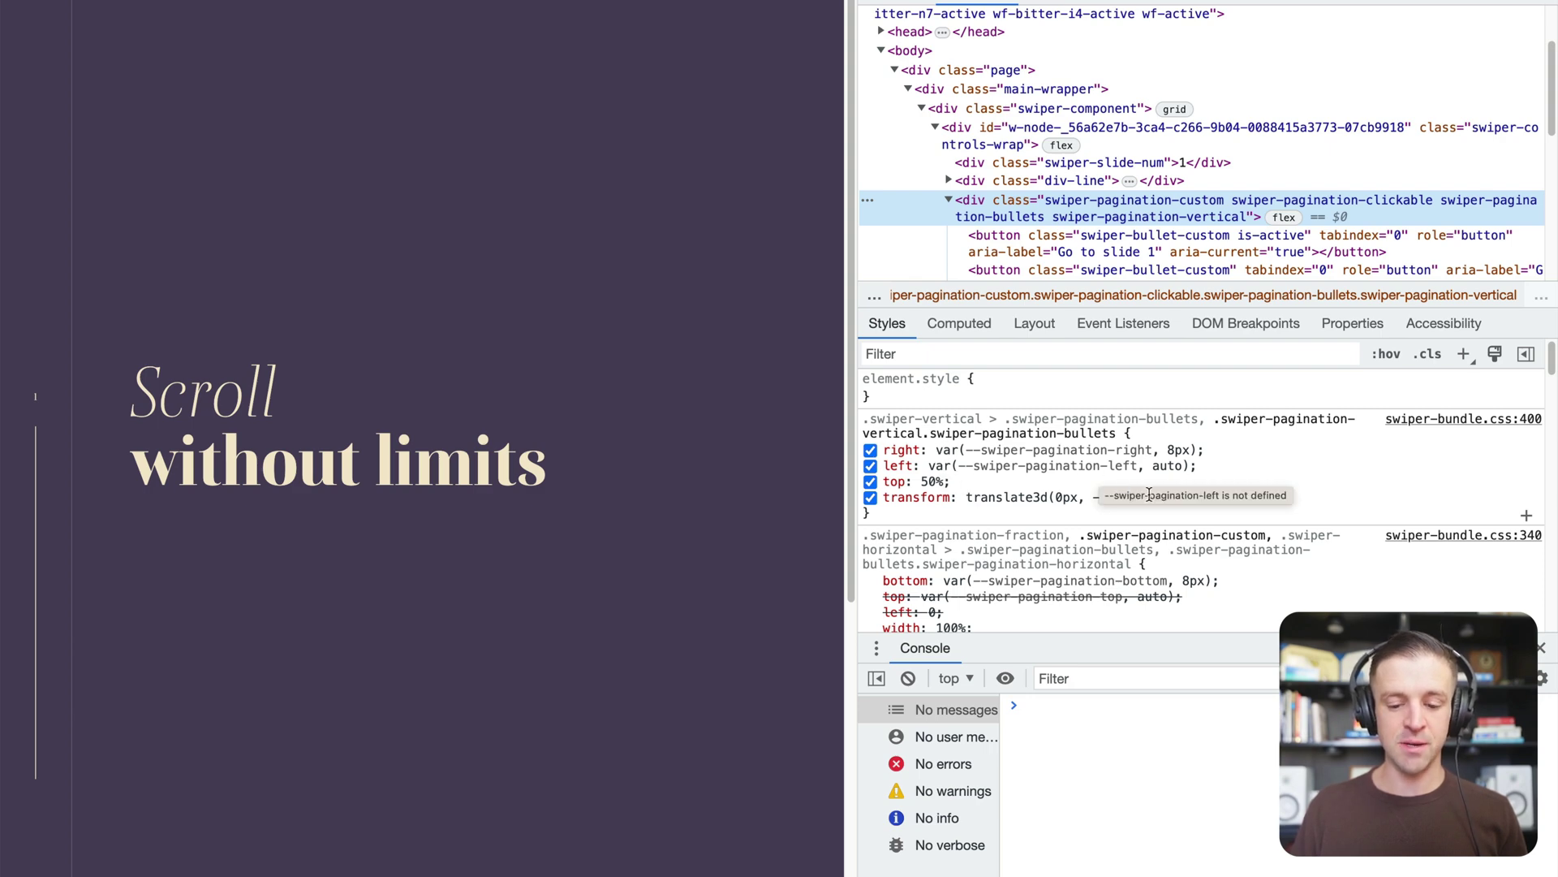
pyautogui.click(905, 449)
pyautogui.click(1028, 465)
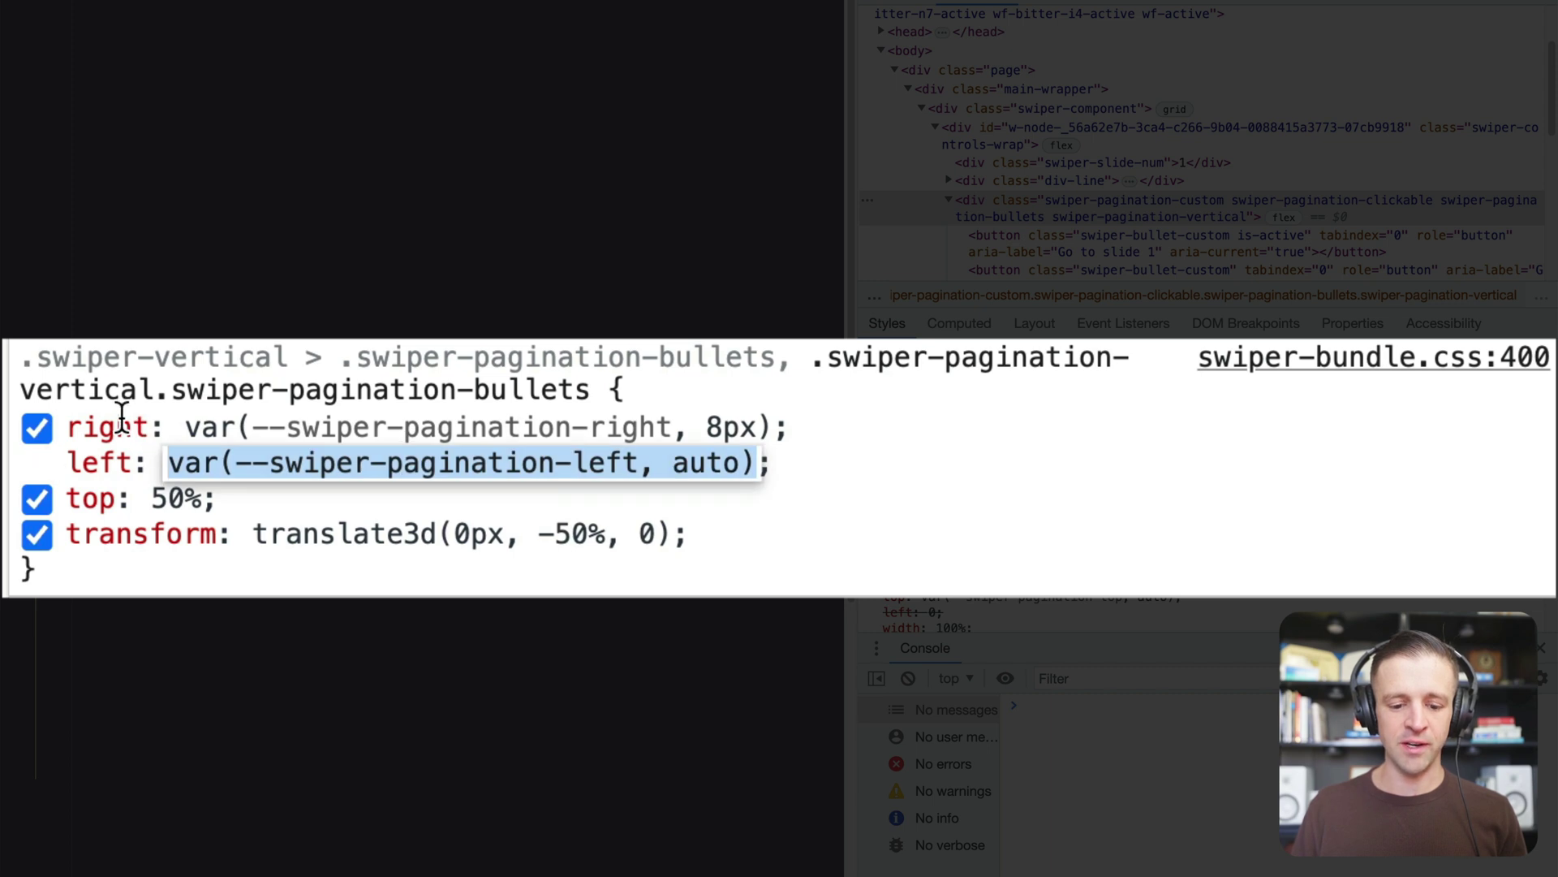
pyautogui.click(907, 445)
pyautogui.click(106, 461)
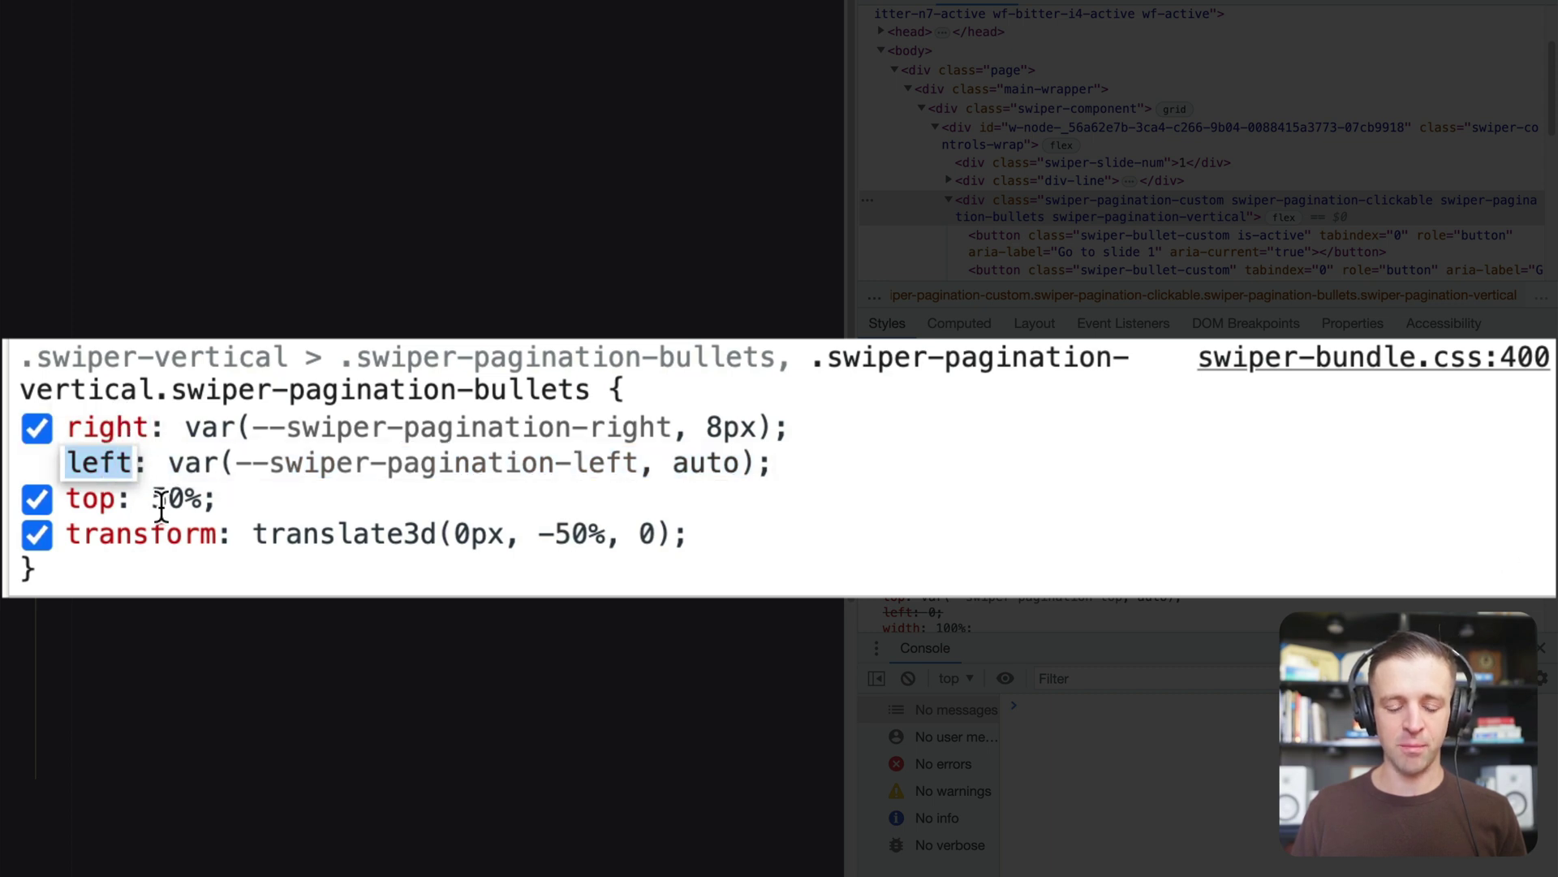
pyautogui.click(93, 498)
pyautogui.click(110, 536)
# - Disable top, transform, left and right in the rule, then select its declarations for copying
pyautogui.click(870, 481)
pyautogui.click(870, 496)
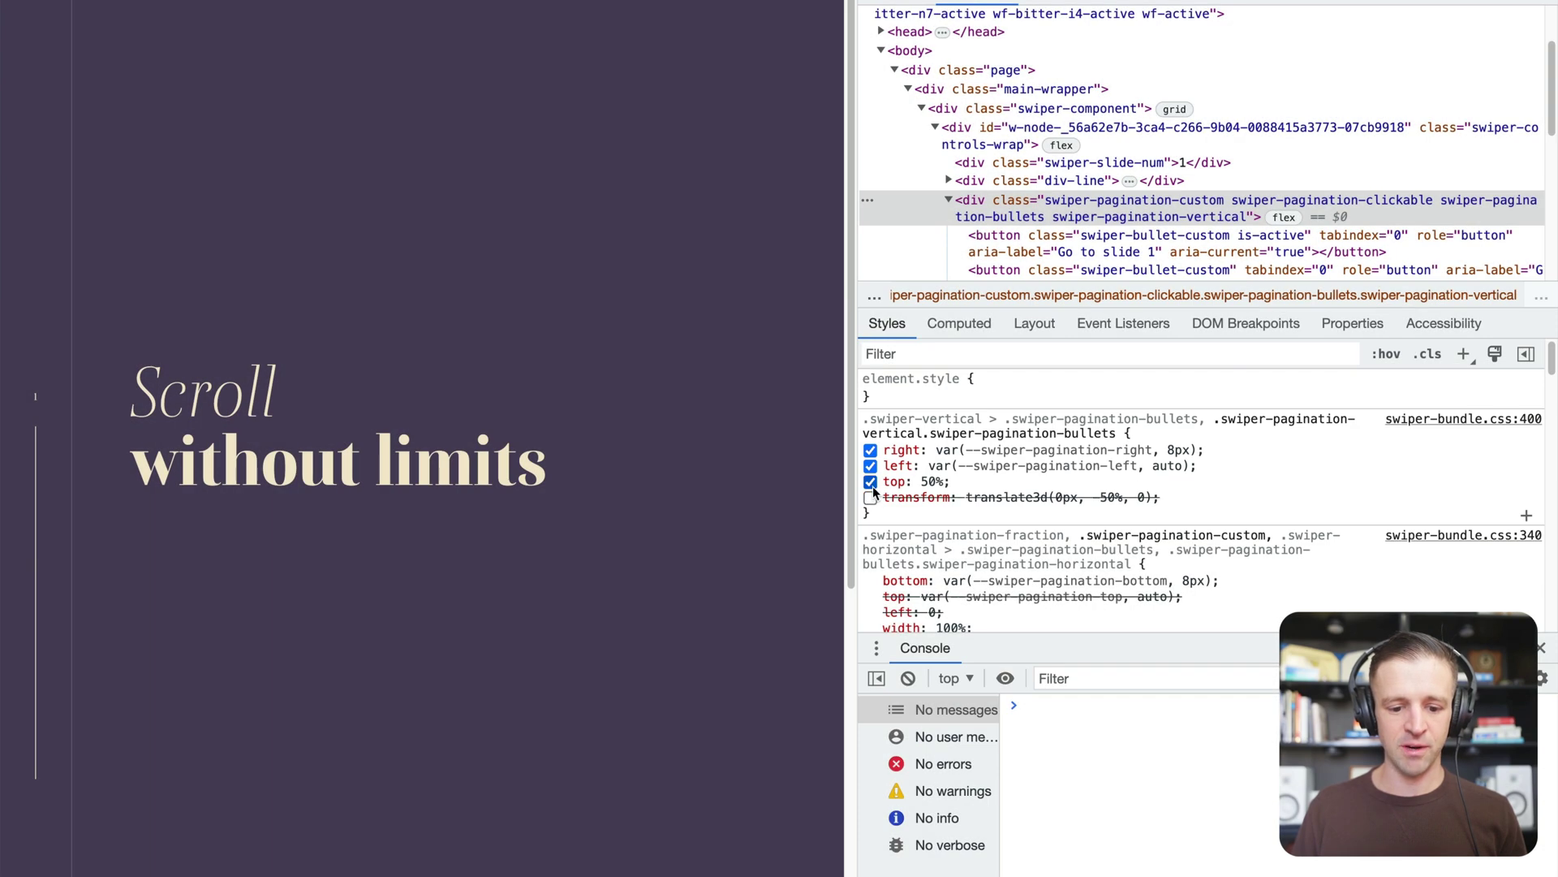
pyautogui.click(870, 466)
pyautogui.click(870, 450)
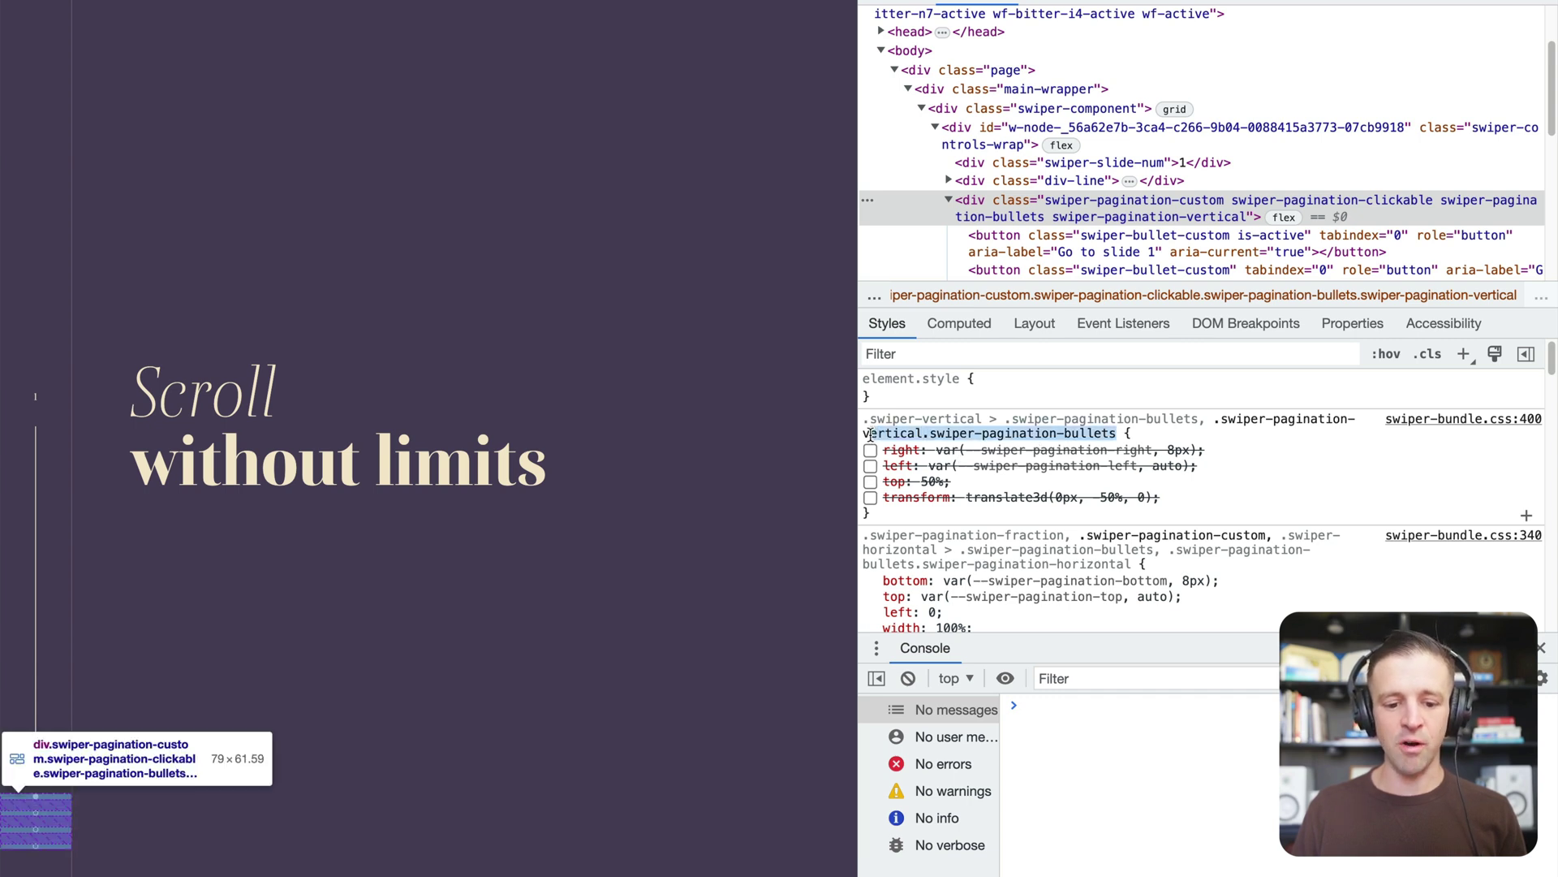
pyautogui.click(1269, 451)
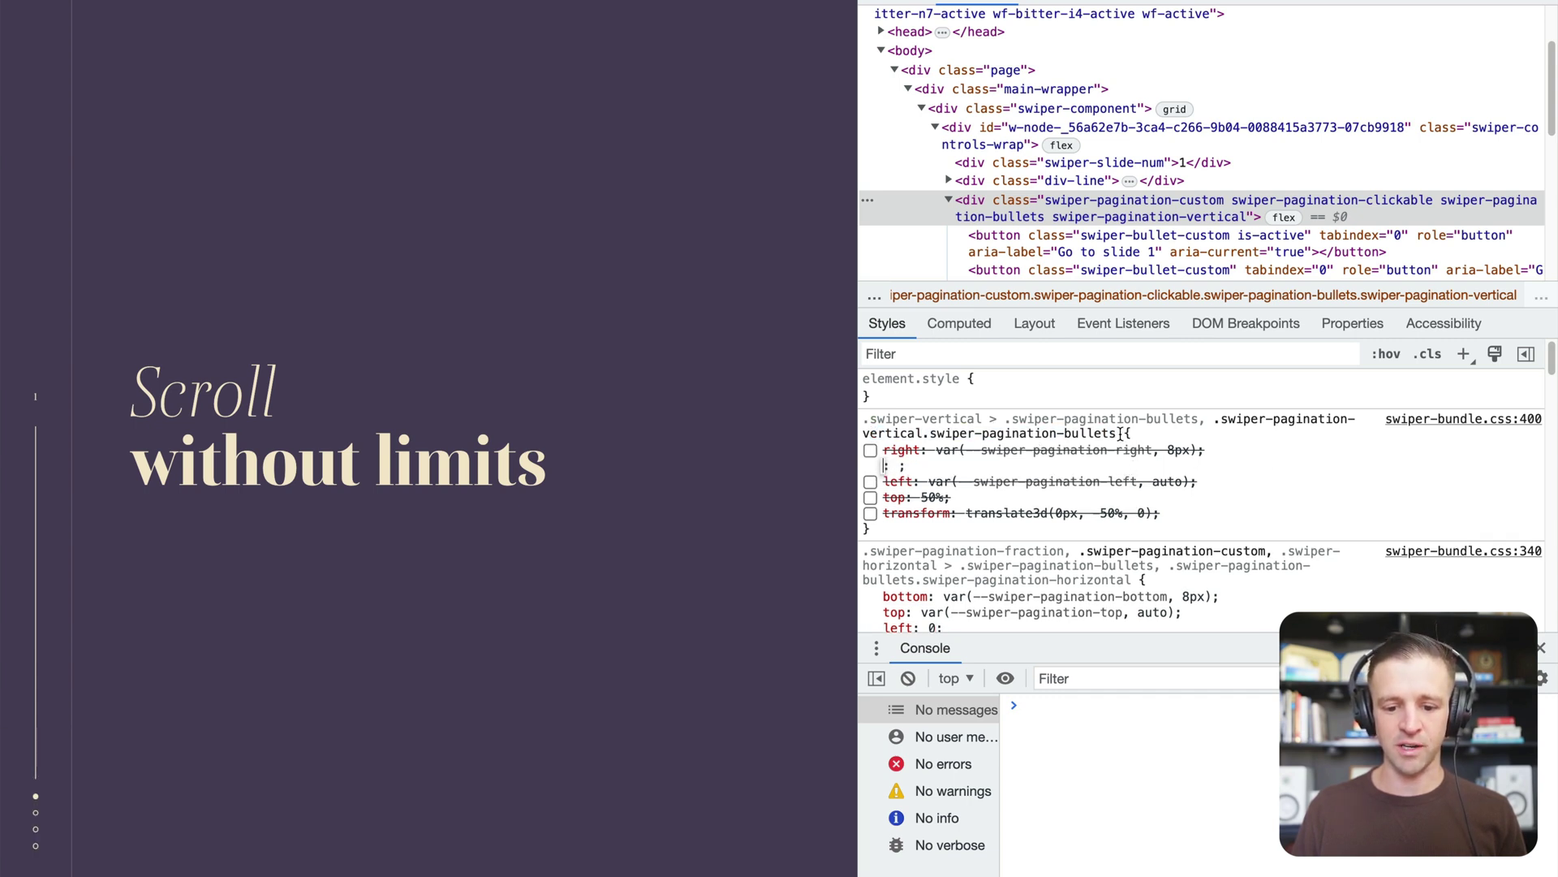
pyautogui.click(898, 530)
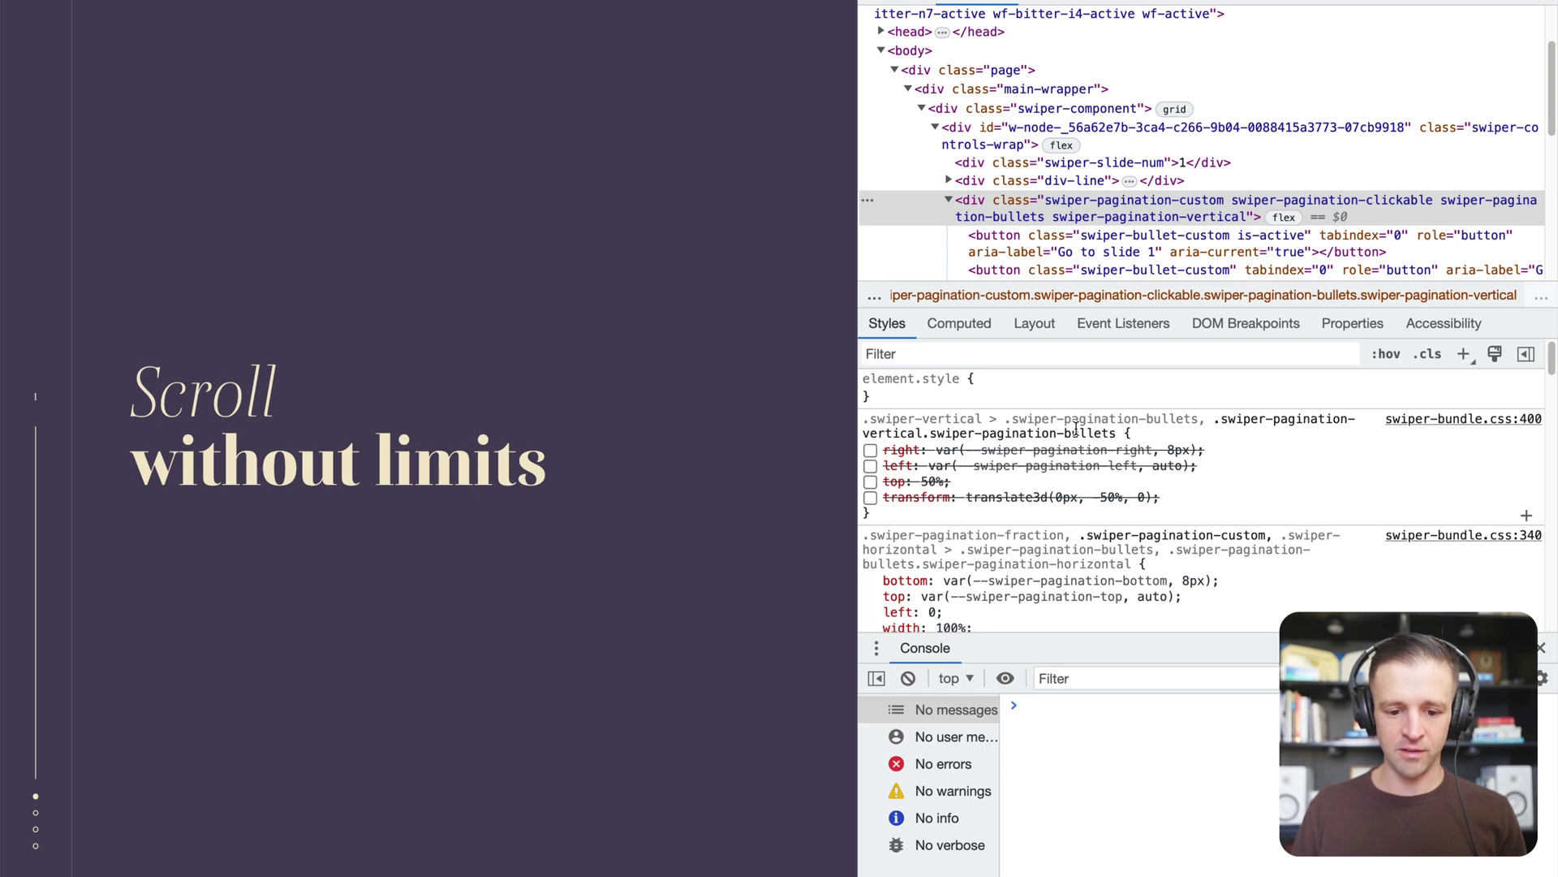
pyautogui.moveTo(889, 520); pyautogui.dragTo(867, 417)
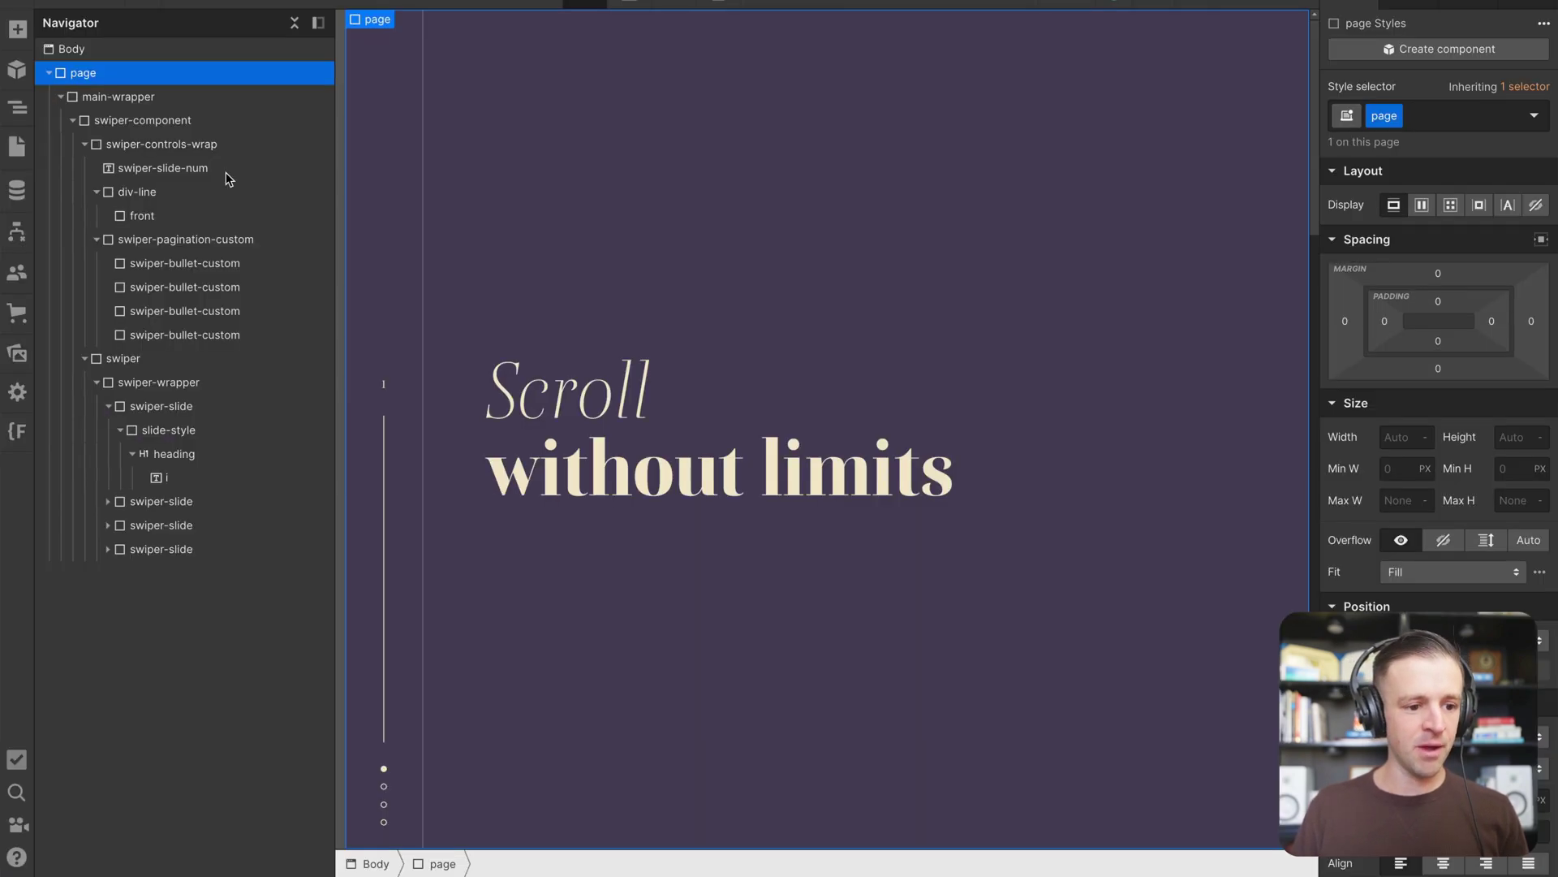
# - Add an HTML Embed under Body and paste the copied bullets rule inside a <style> tag
pyautogui.press('a')
pyautogui.scroll(-10, 179, 528)
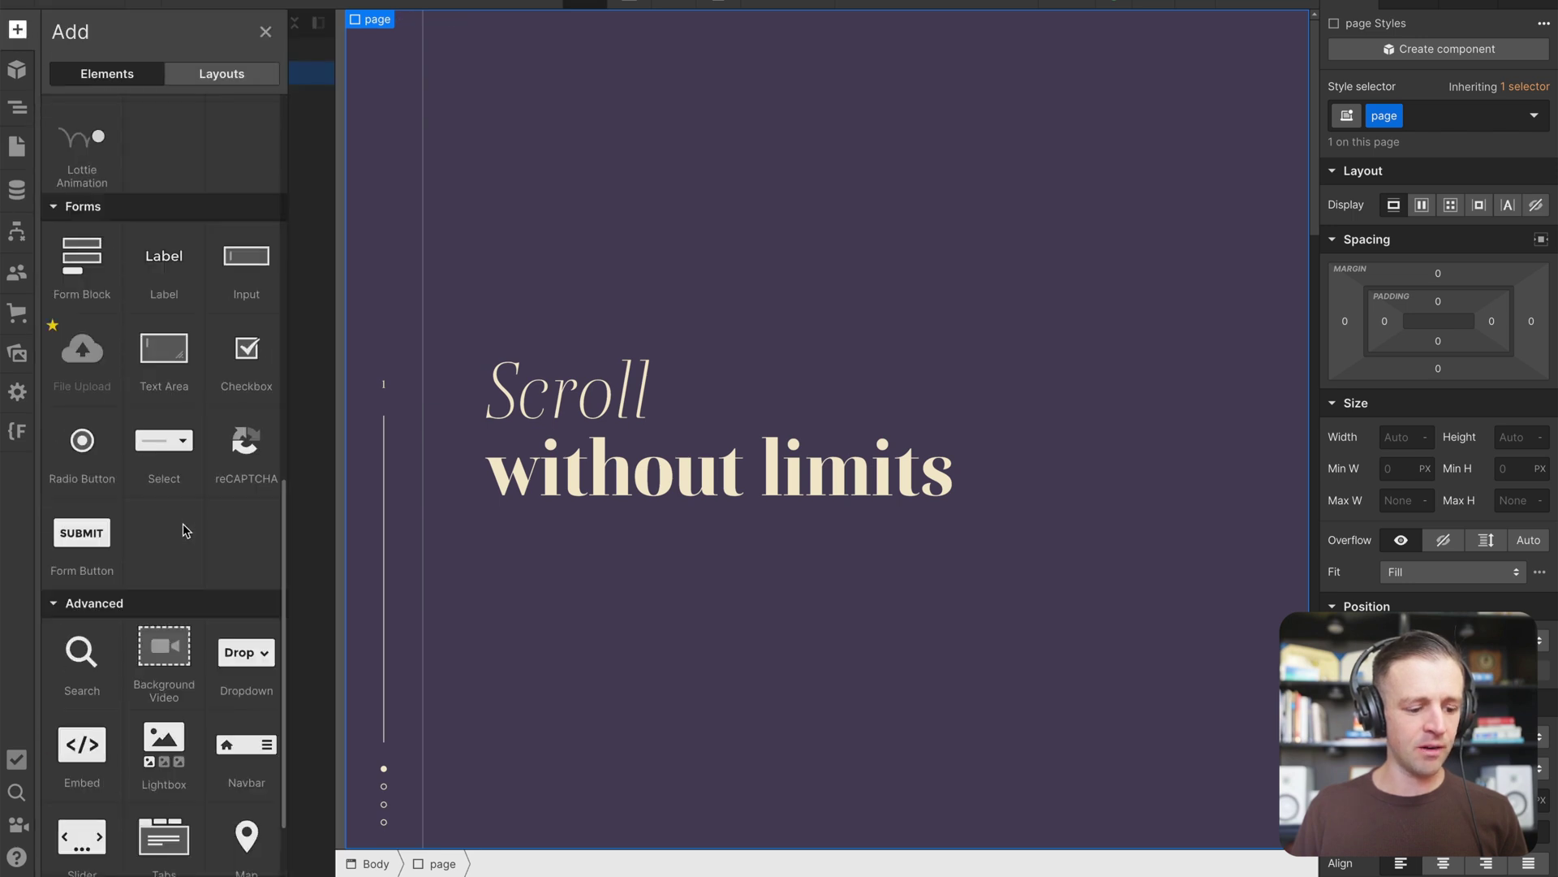
pyautogui.moveTo(103, 637); pyautogui.dragTo(163, 77)
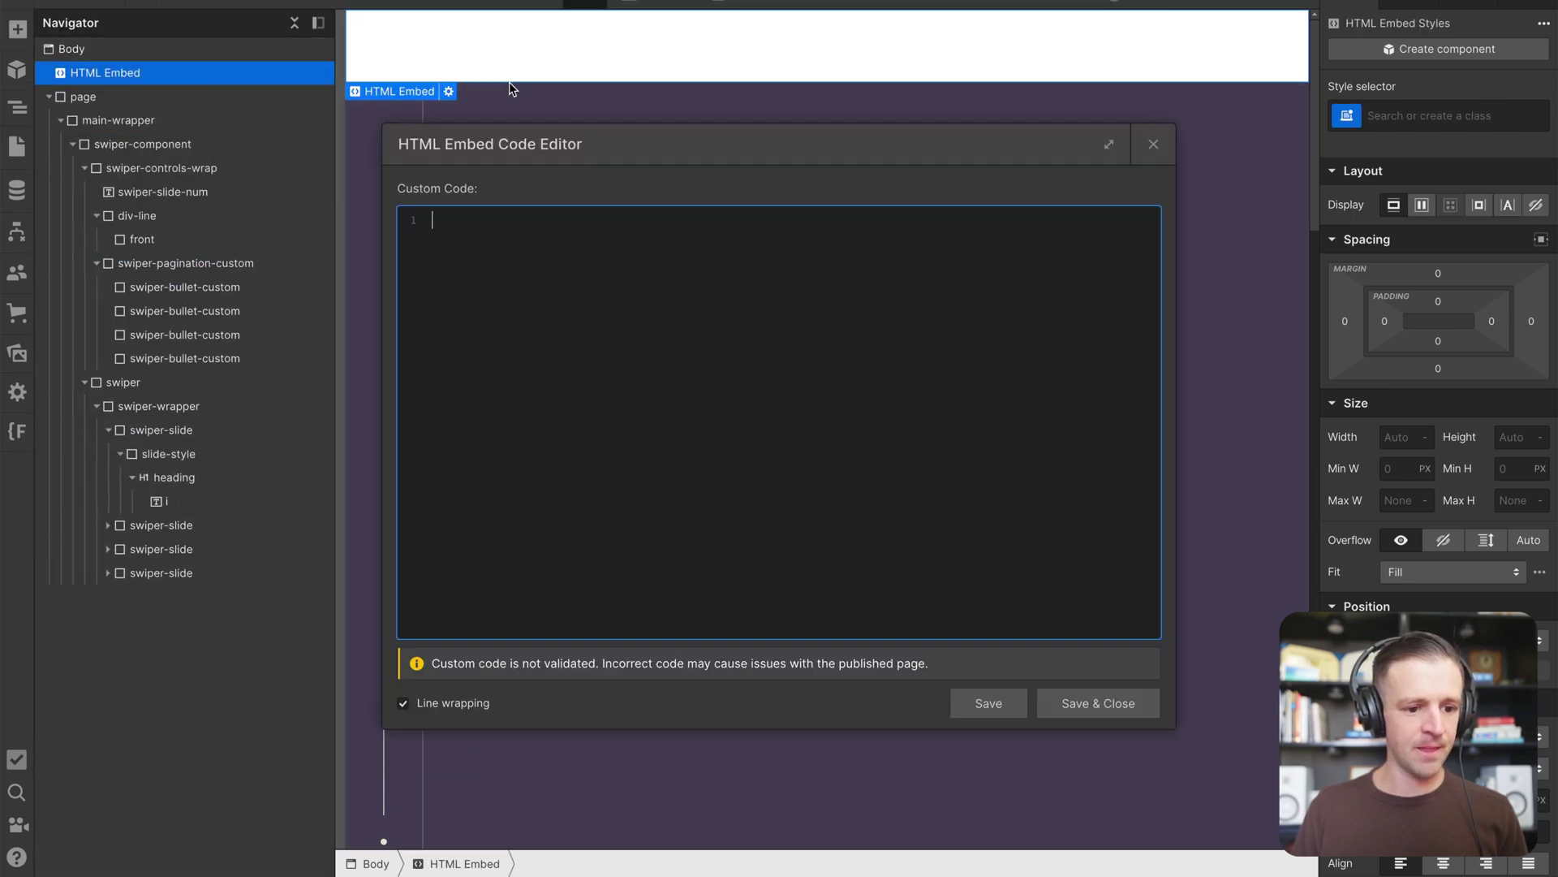
pyautogui.write('<style>')
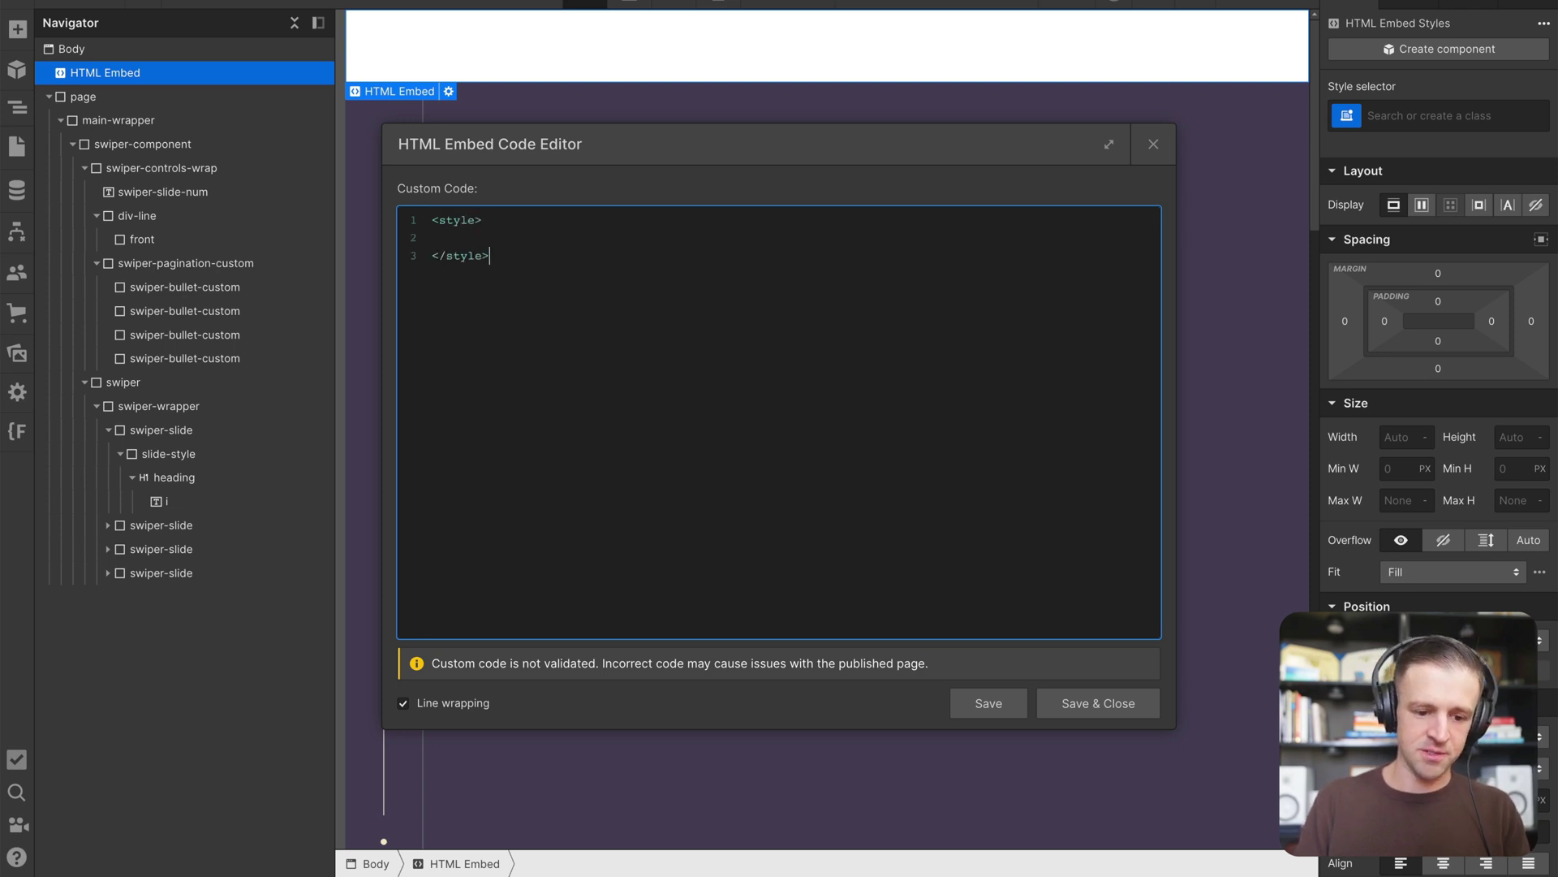
pyautogui.write('.swiper-vertical > .swiper-pagination-bullets, .swiper-pagination-vertical.swiper-pagination-bullets {     /* right: var(--swiper-pagination-right, 8px); */     /* left: var(--swiper-pagination-left, auto); */     /* top: 50%; */     /* transform: translate3d(0px, -50%, 0); */ }')
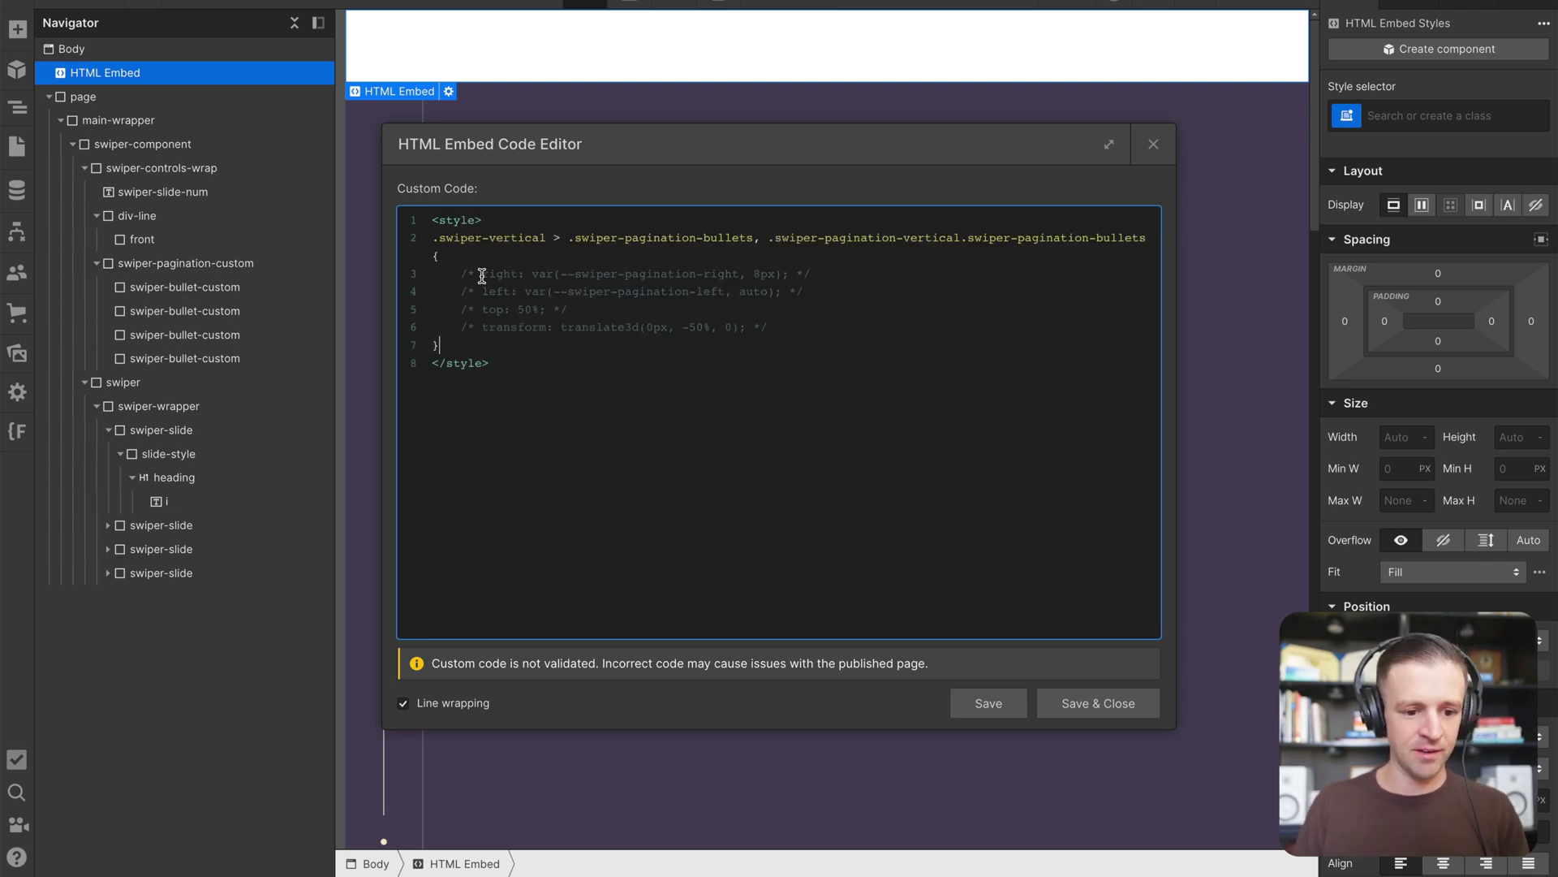
# - Uncomment the right, left, top and transform declarations
pyautogui.press('BackSpace')
pyautogui.press('BackSpace')
pyautogui.press('BackSpace')
pyautogui.click(811, 274)
pyautogui.press('BackSpace')
pyautogui.press('BackSpace')
pyautogui.press('BackSpace')
pyautogui.click(482, 273)
pyautogui.press('BackSpace')
pyautogui.press('BackSpace')
pyautogui.press('BackSpace')
pyautogui.click(482, 291)
pyautogui.press('BackSpace')
pyautogui.press('BackSpace')
pyautogui.press('BackSpace')
pyautogui.click(484, 309)
pyautogui.press('BackSpace')
pyautogui.press('BackSpace')
pyautogui.press('BackSpace')
pyautogui.click(482, 327)
pyautogui.press('BackSpace')
pyautogui.press('BackSpace')
pyautogui.press('BackSpace')
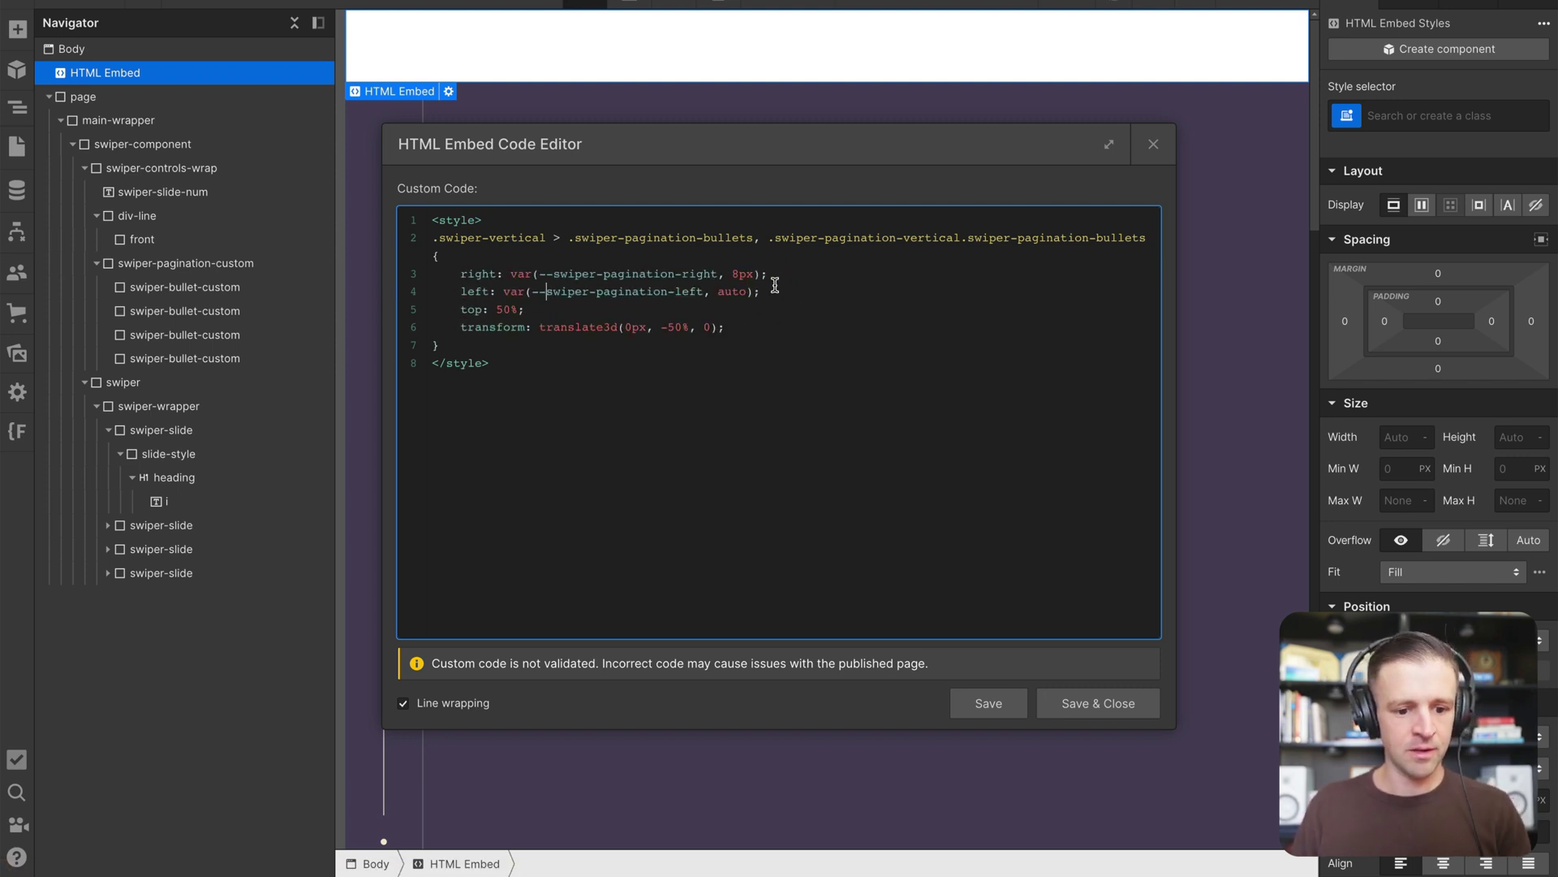
# - Set right, left and top to auto and add a bottom: auto declaration
pyautogui.moveTo(764, 276); pyautogui.dragTo(504, 281)
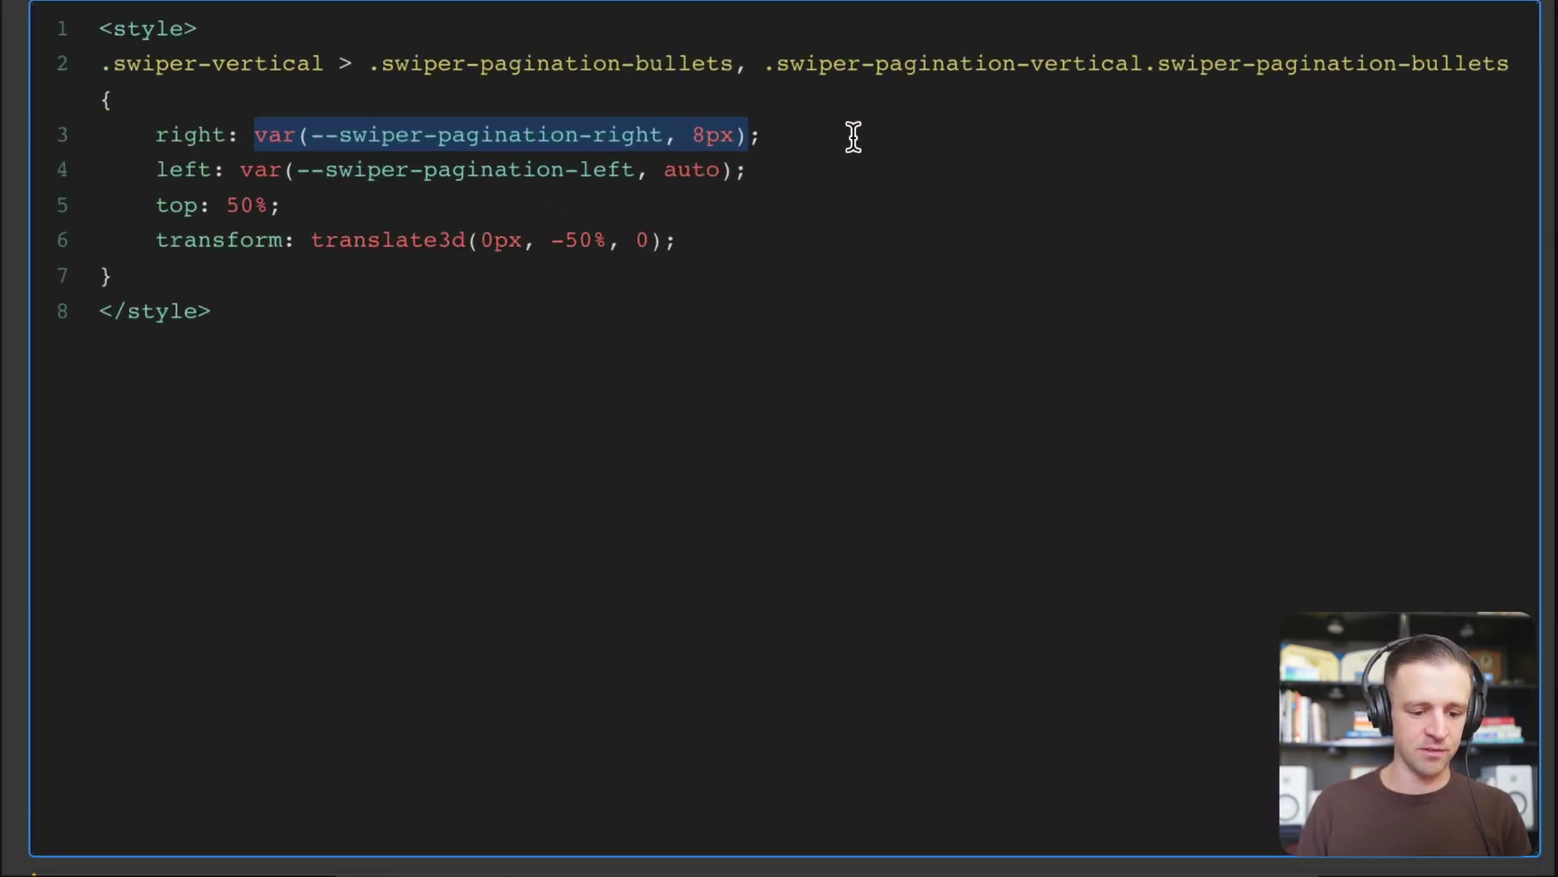
pyautogui.write('auto;')
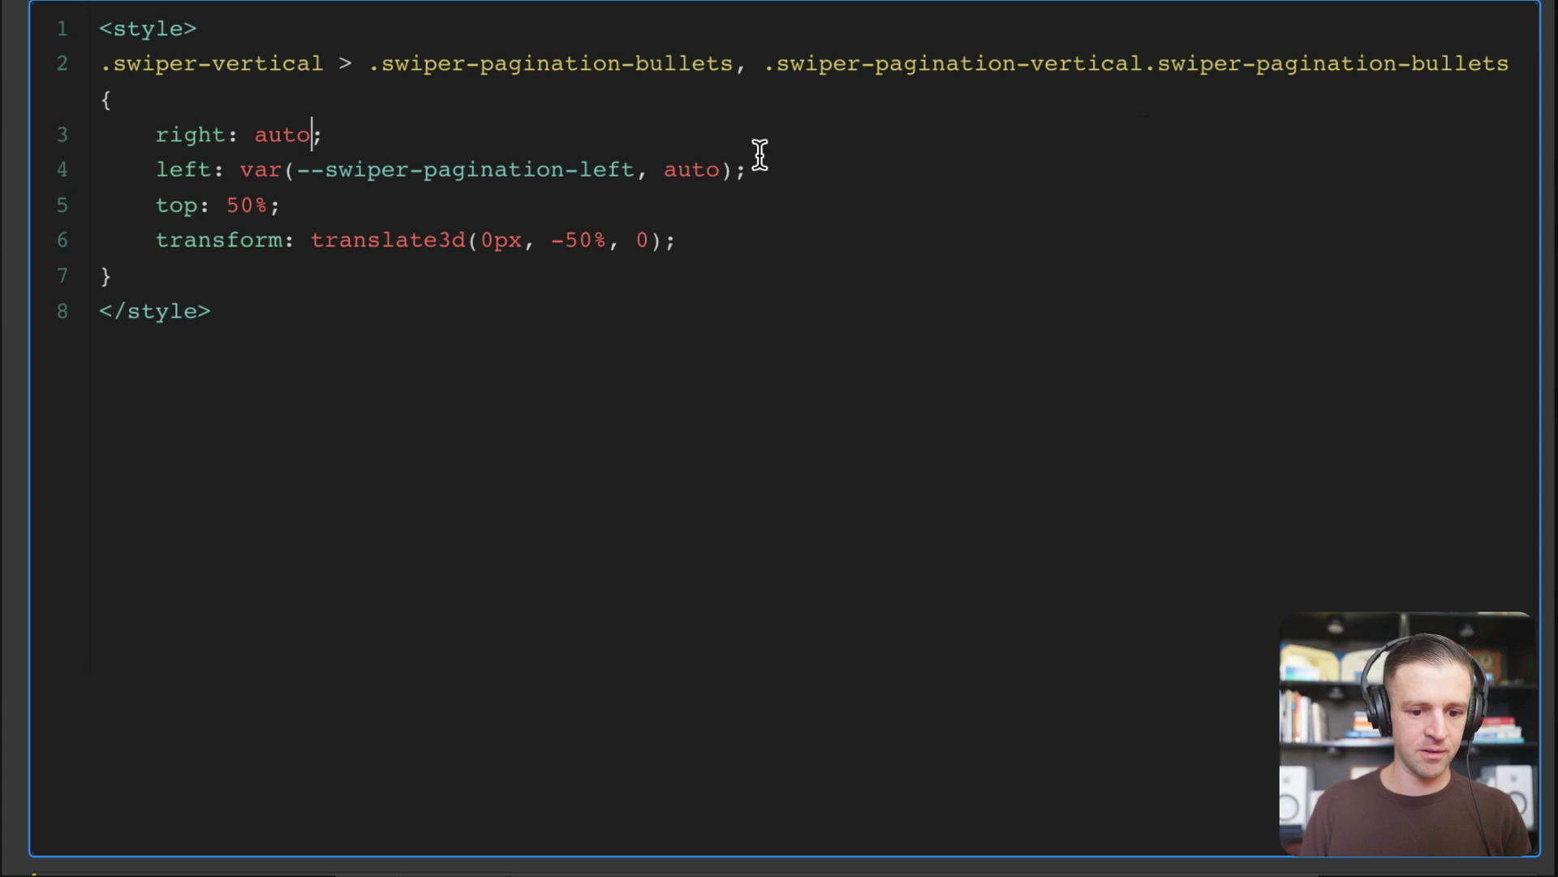
pyautogui.moveTo(730, 169); pyautogui.dragTo(234, 174)
pyautogui.write('auto')
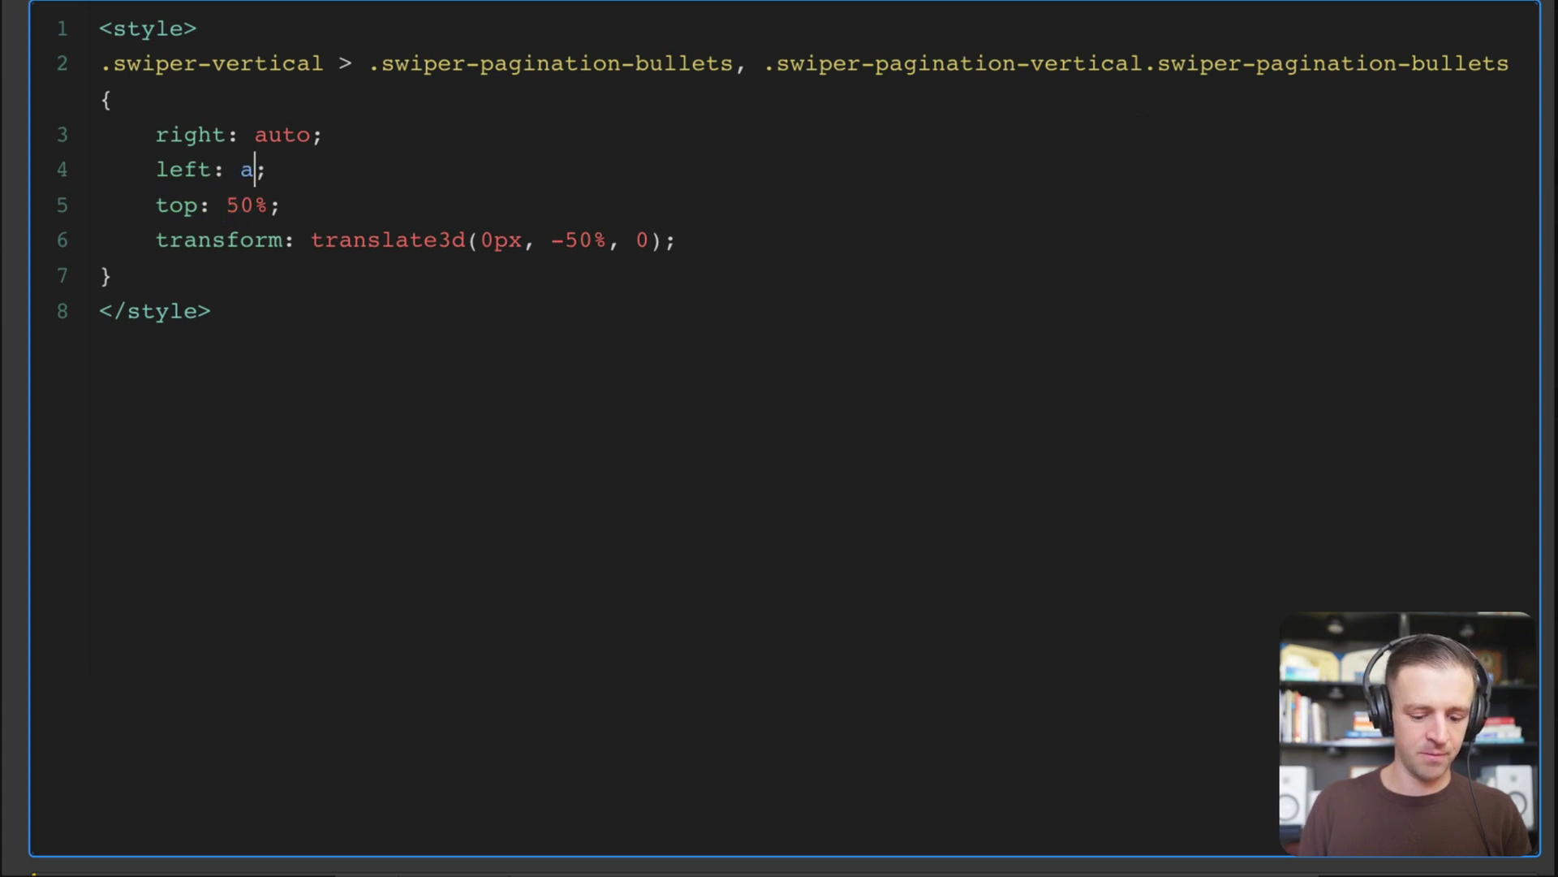
pyautogui.click(269, 204)
pyautogui.press('BackSpace')
pyautogui.press('BackSpace')
pyautogui.press('BackSpace')
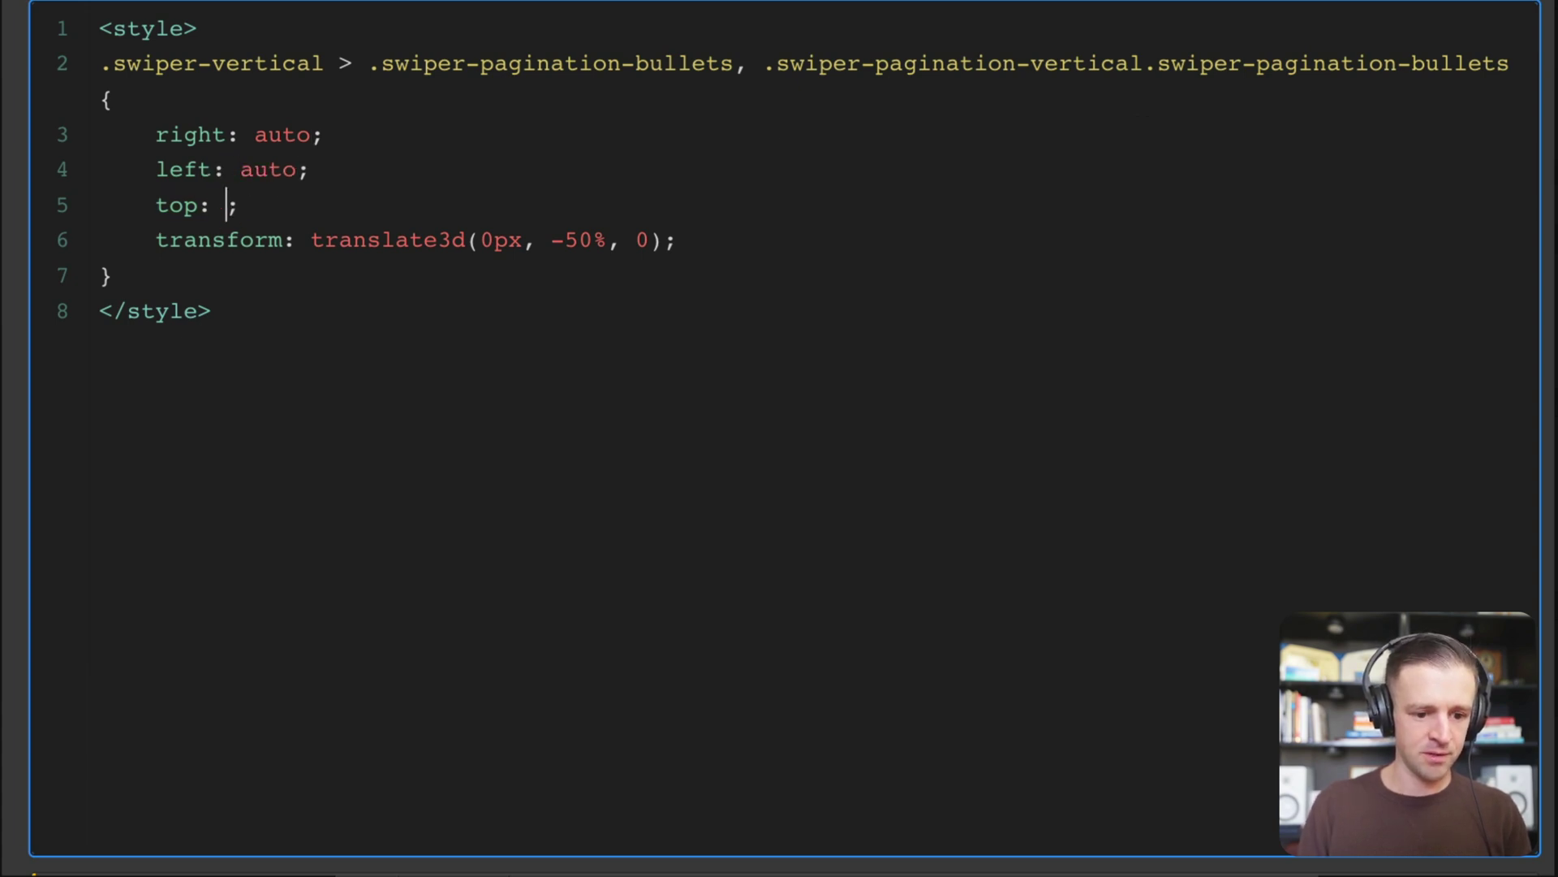
pyautogui.write('auto')
pyautogui.click(362, 208)
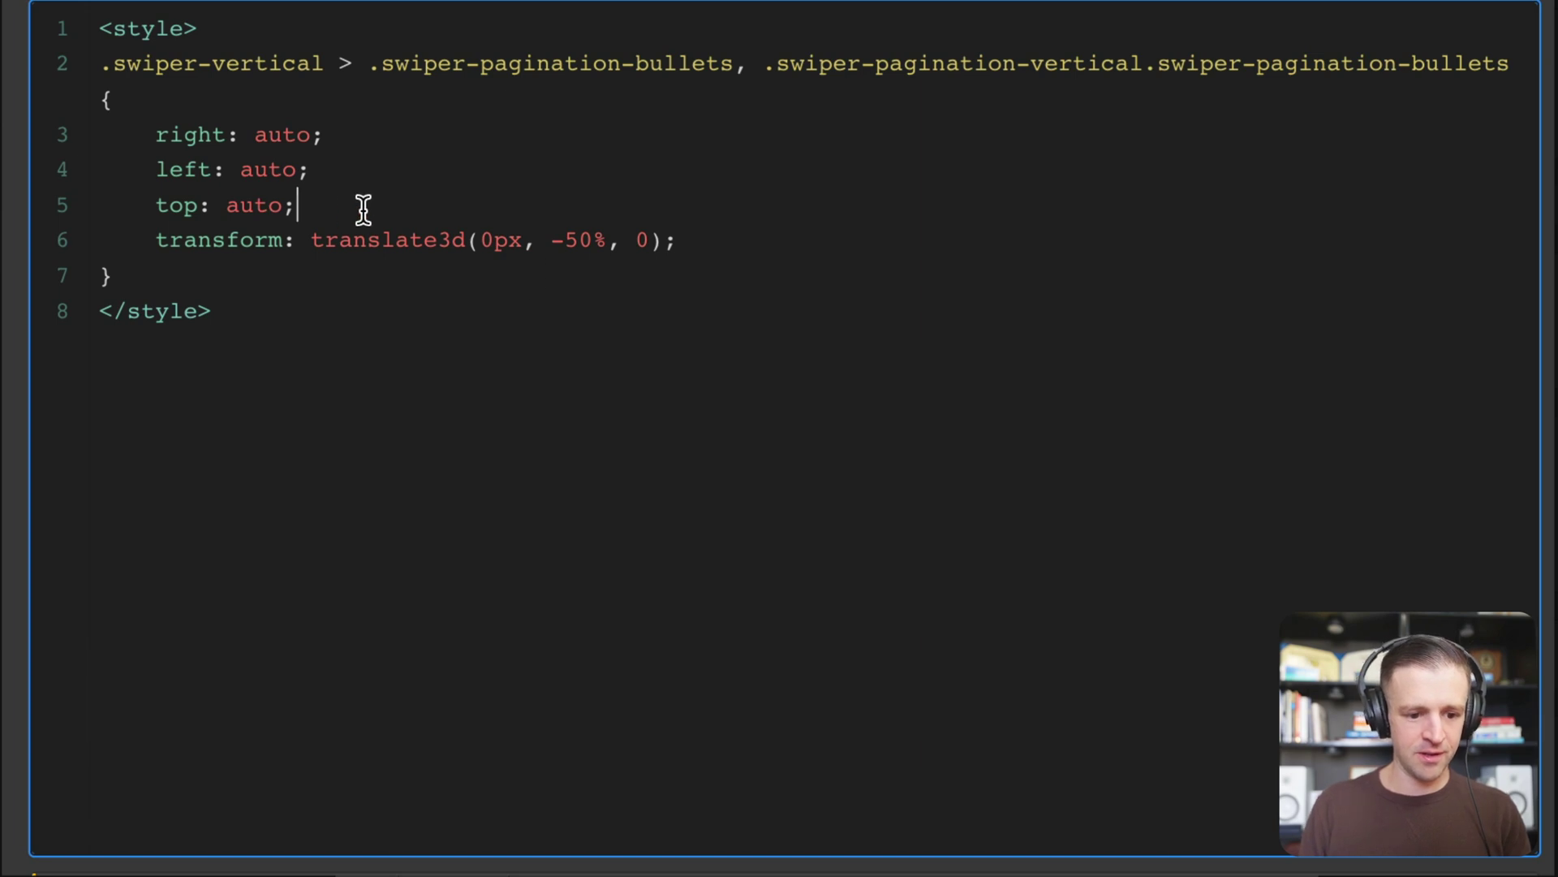
pyautogui.press('Return')
pyautogui.write('bottom: auto')
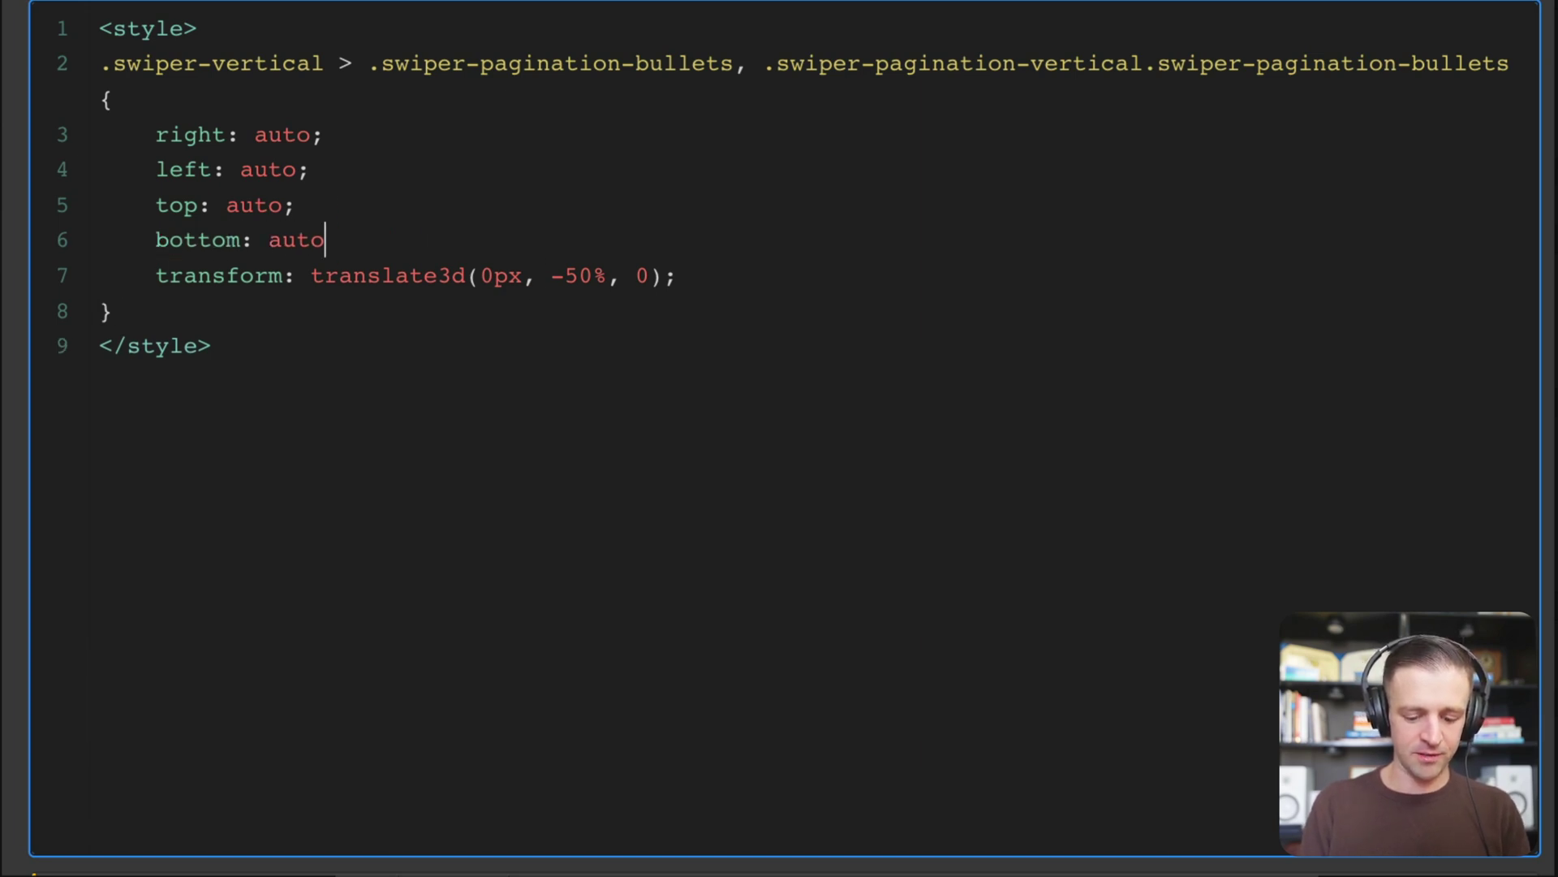
# - Change the transform to translate3d(0,0,0) and save the embed
pyautogui.click(606, 282)
pyautogui.press('BackSpace')
pyautogui.press('BackSpace')
pyautogui.press('BackSpace')
pyautogui.press('BackSpace')
pyautogui.write('0')
pyautogui.press('Left')
pyautogui.press('Left')
pyautogui.press('Left')
pyautogui.press('Left')
pyautogui.press('Right')
pyautogui.press('BackSpace')
pyautogui.press('BackSpace')
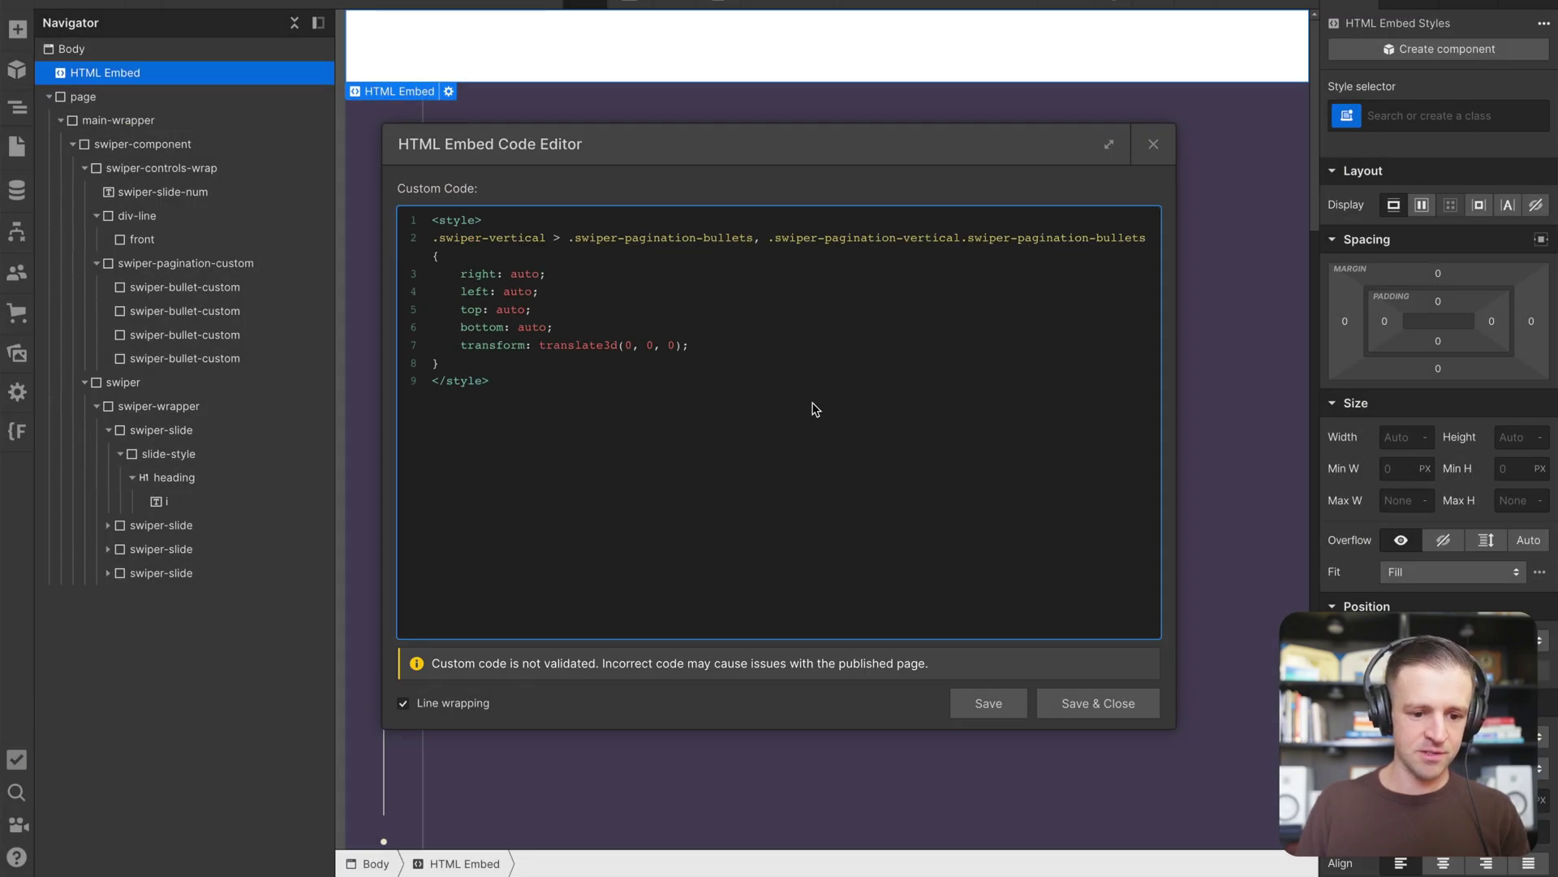
pyautogui.click(1107, 703)
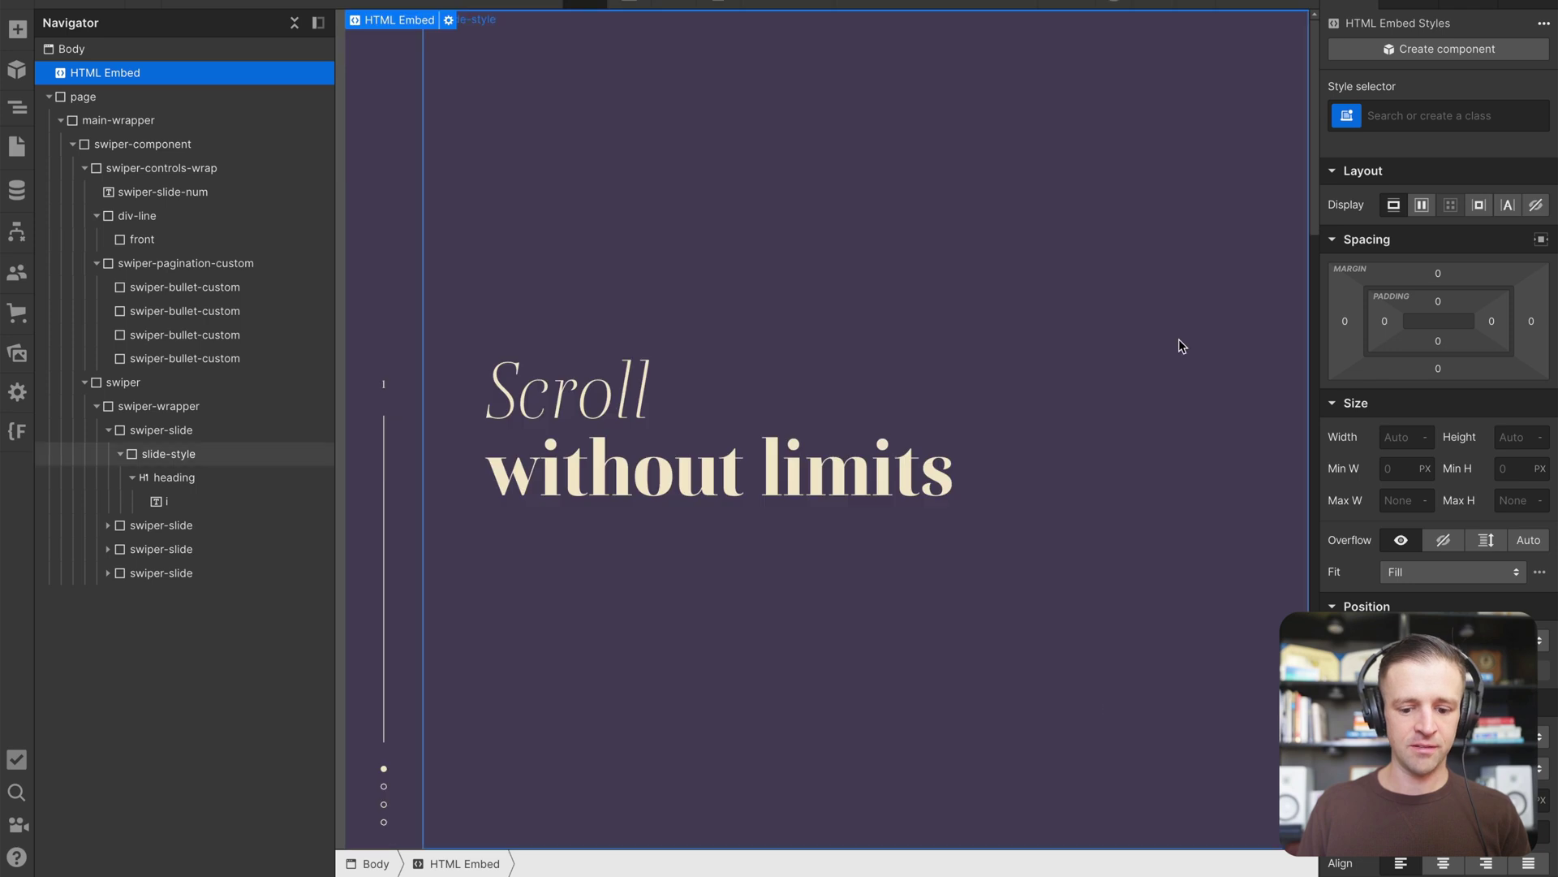
# - Republish the site, then use the bullets to step through slides 2, 3, 4 and back to 1
pyautogui.hotkey('shift', 'p')
pyautogui.click(1210, 236)
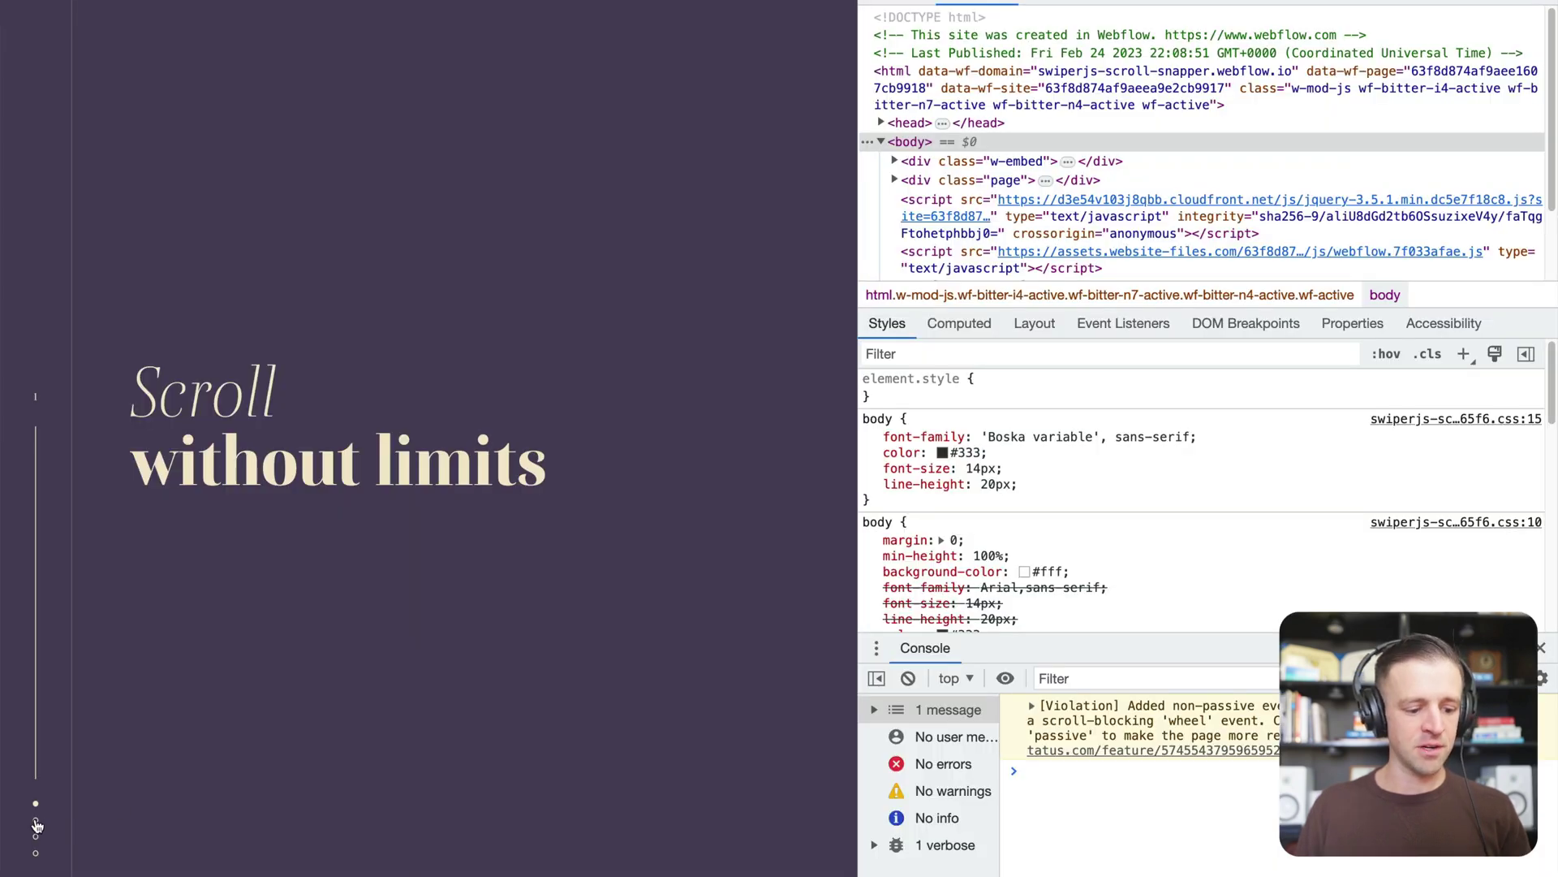
pyautogui.click(36, 820)
pyautogui.click(36, 836)
pyautogui.click(36, 852)
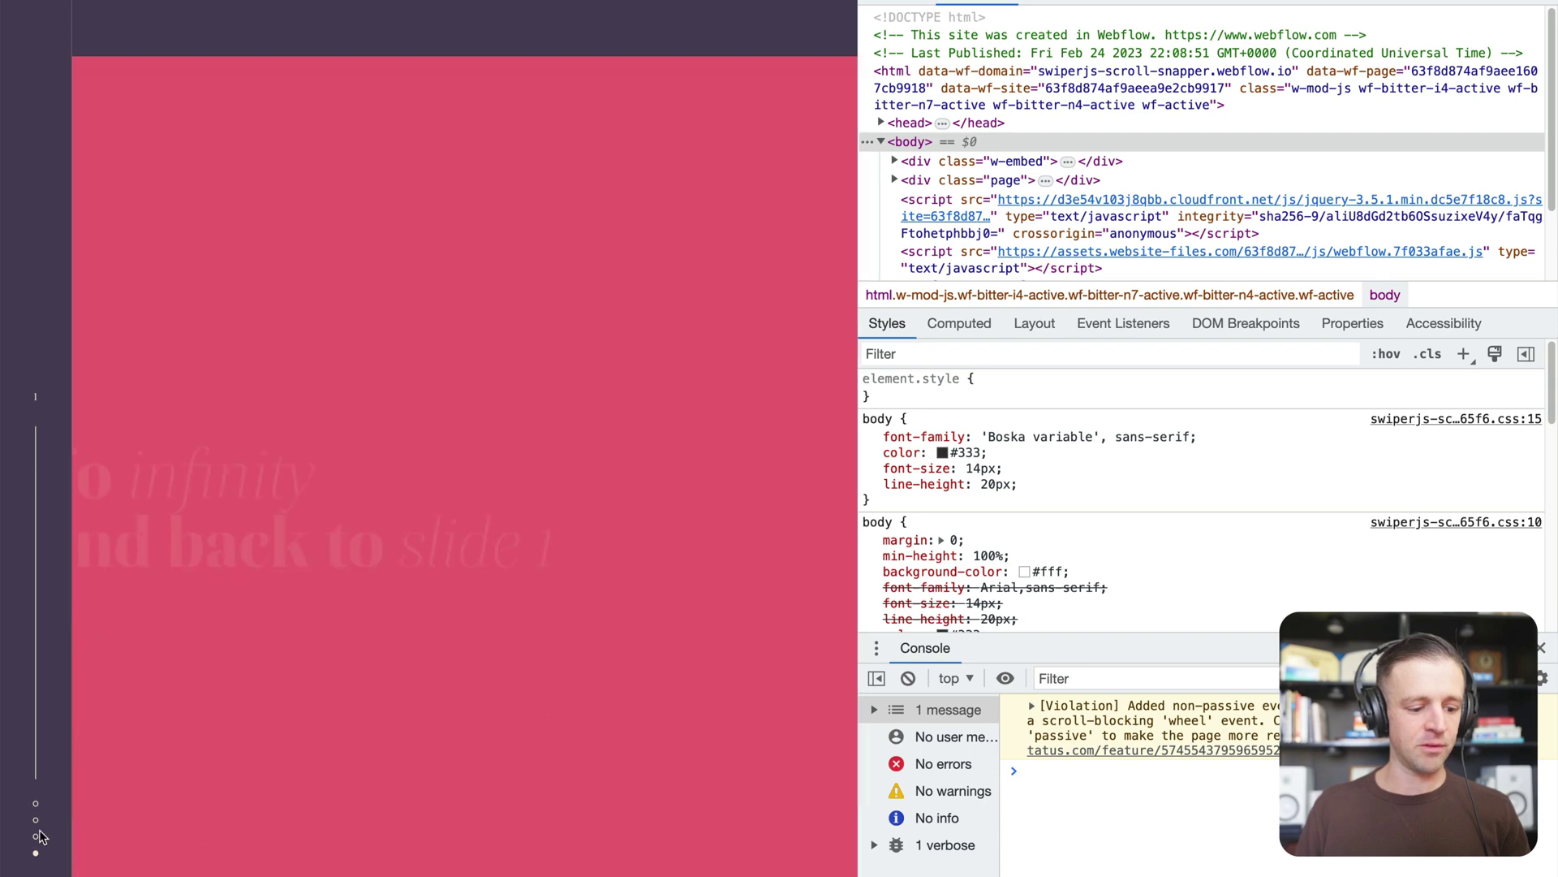
pyautogui.click(36, 803)
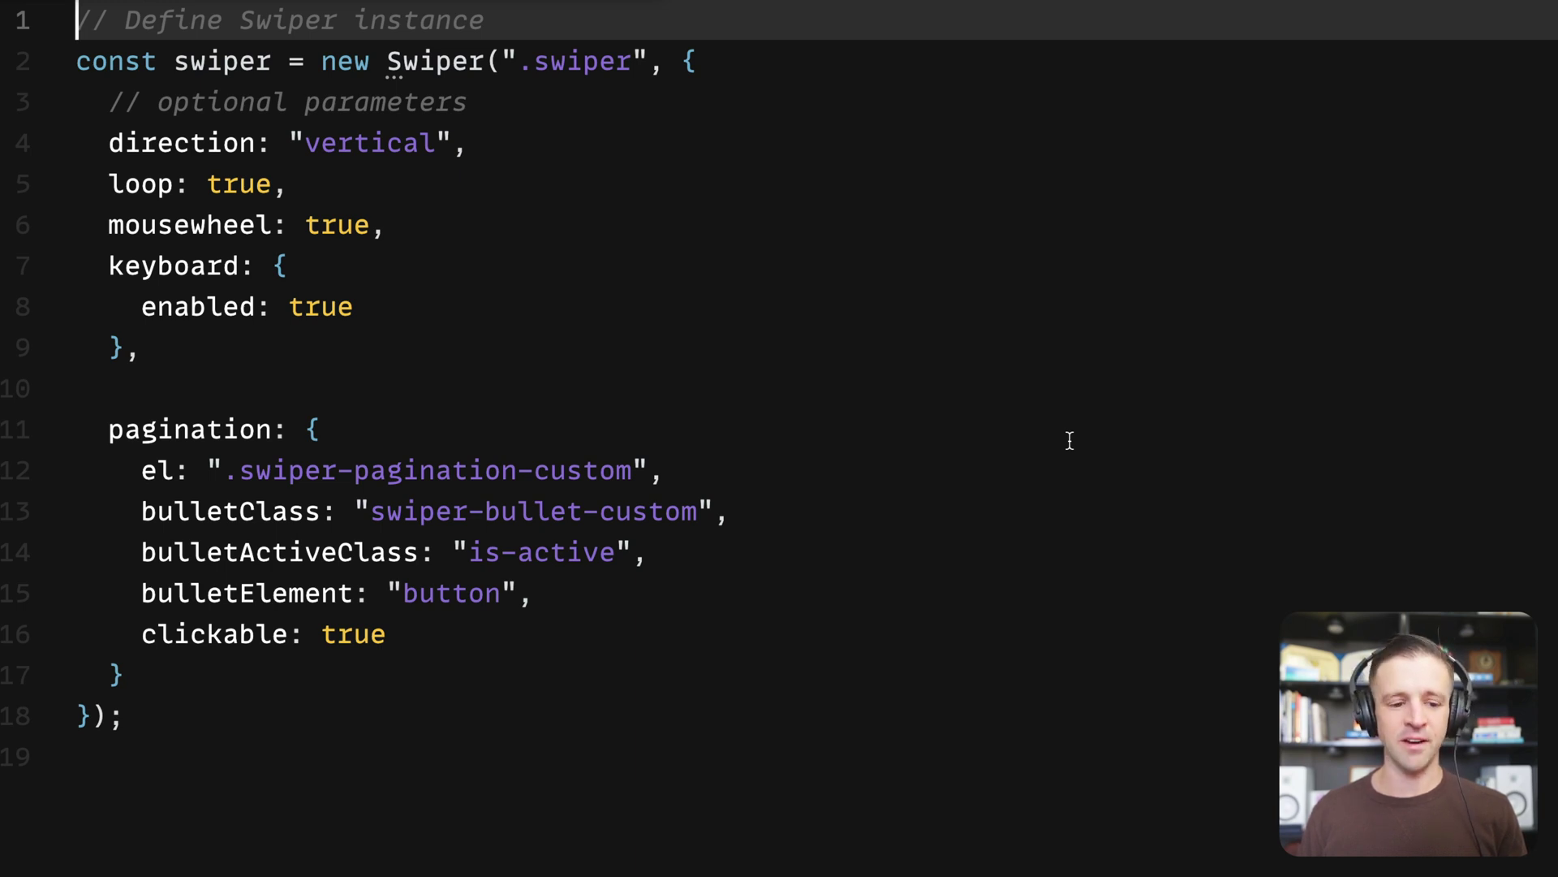
# - Add element selectors and a speed constant of 800, passed as Swiper's speed option
pyautogui.press('Return')
pyautogui.write('// Select elements on page that we will need const slideNumber = document.querySelector(".swiper-slide-num");')
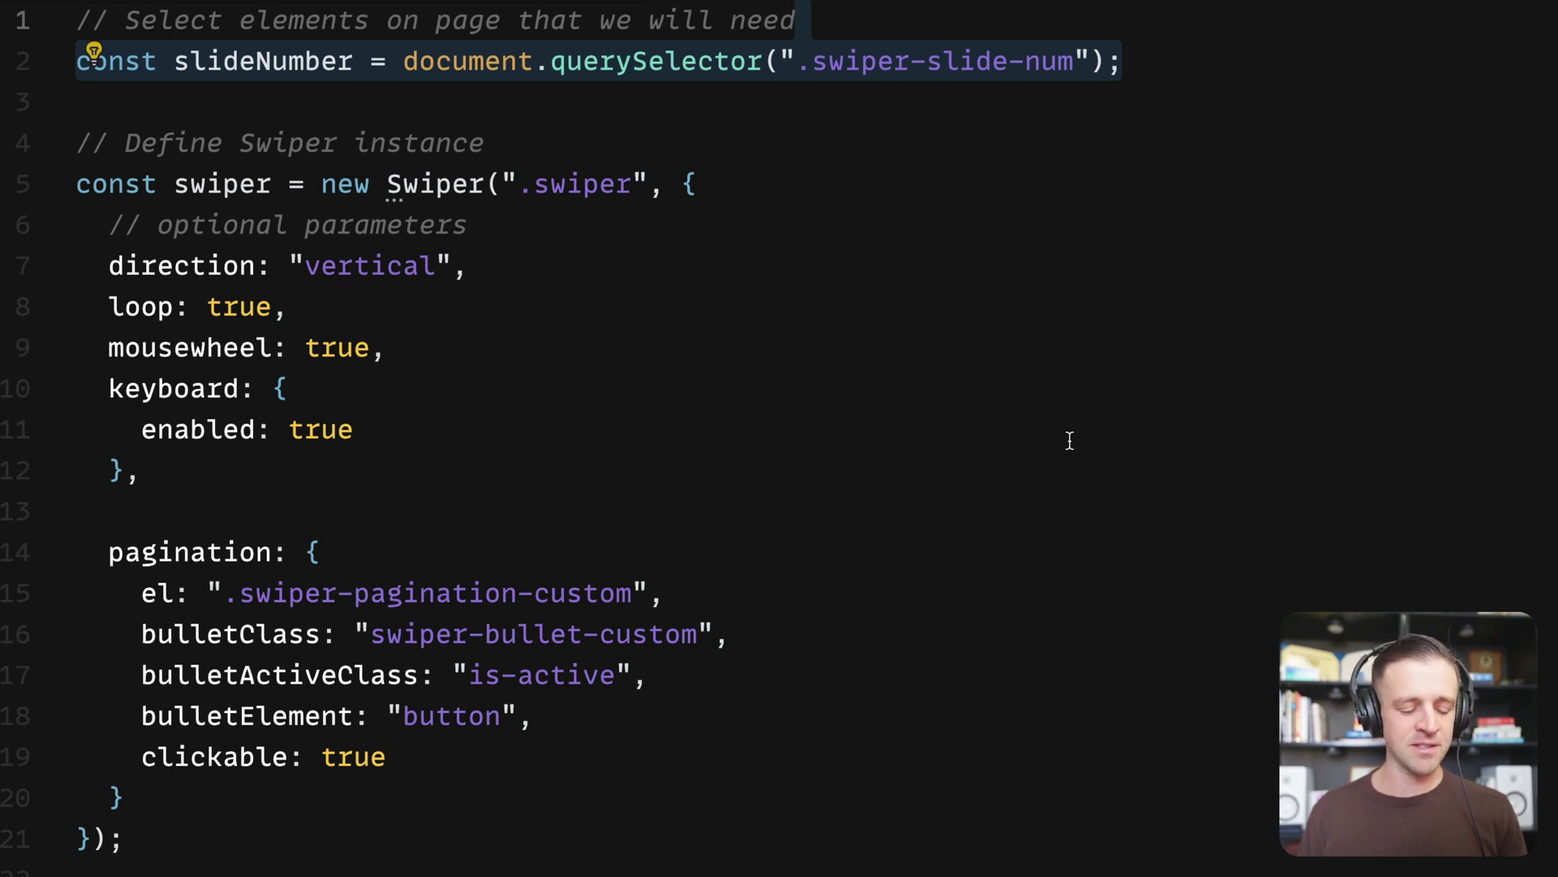
pyautogui.write('const slides = document.querySelectorAll(".swiper-slide");')
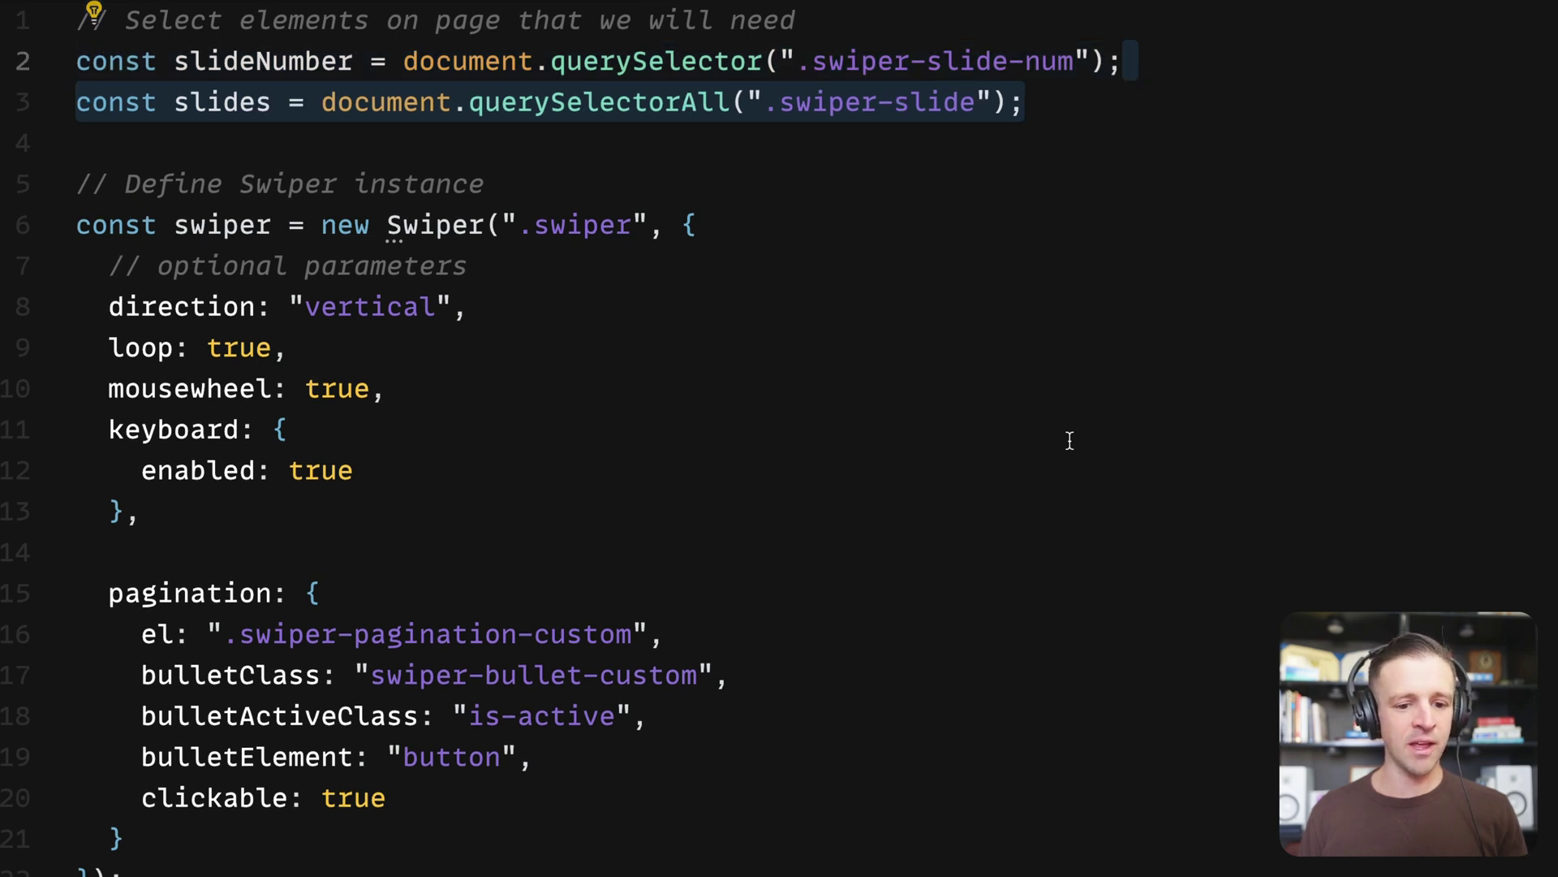
pyautogui.write('const headings = document.querySelectorAll(".heading");')
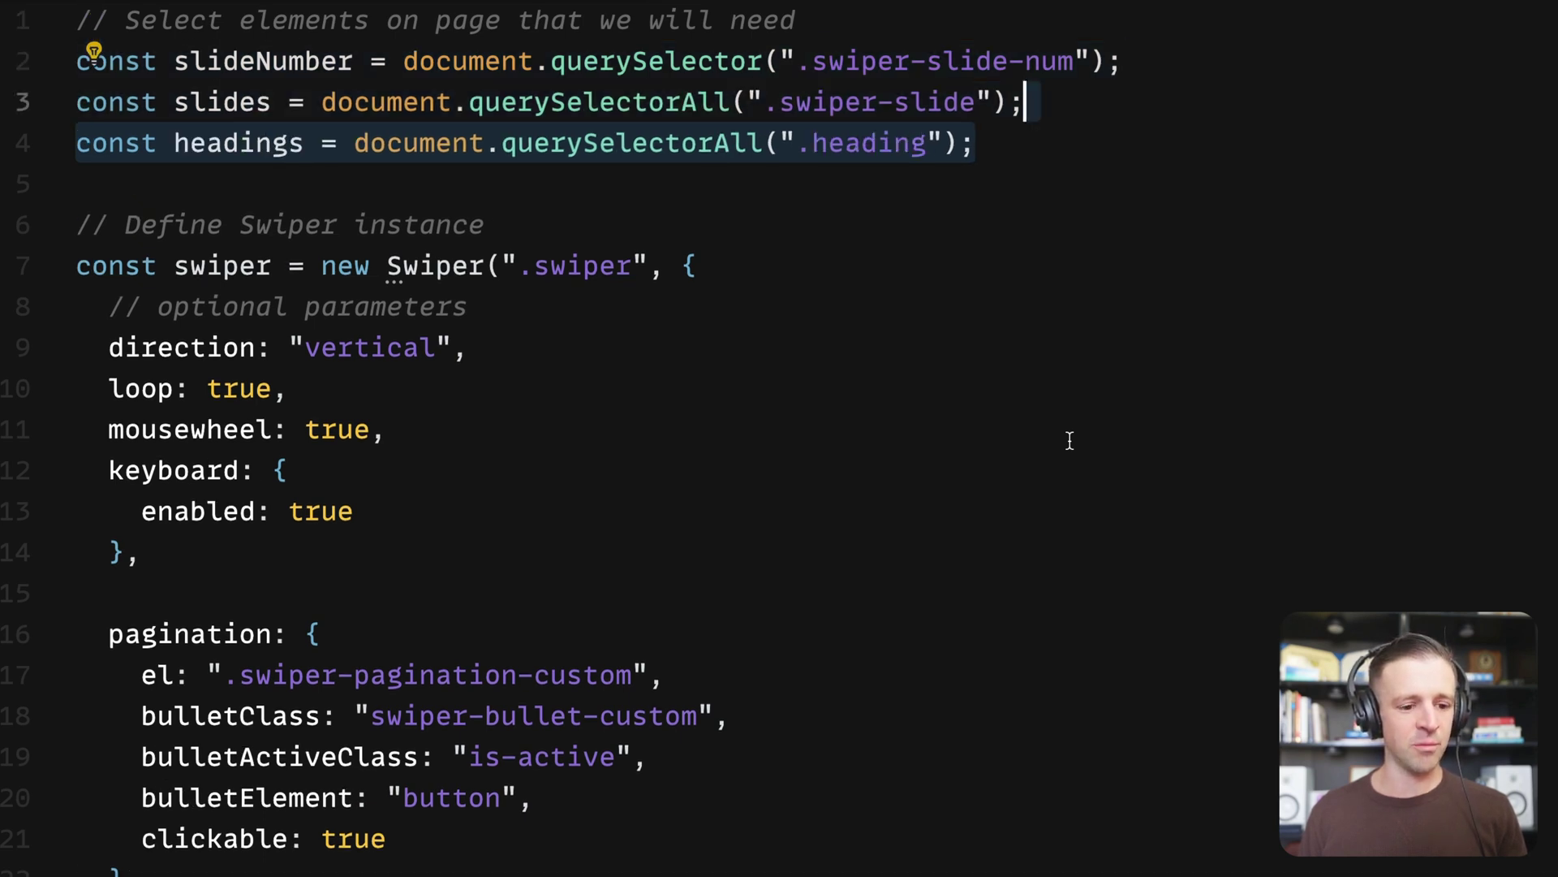
pyautogui.write("// Store speed in a variable since we'll want to use it for animations too.")
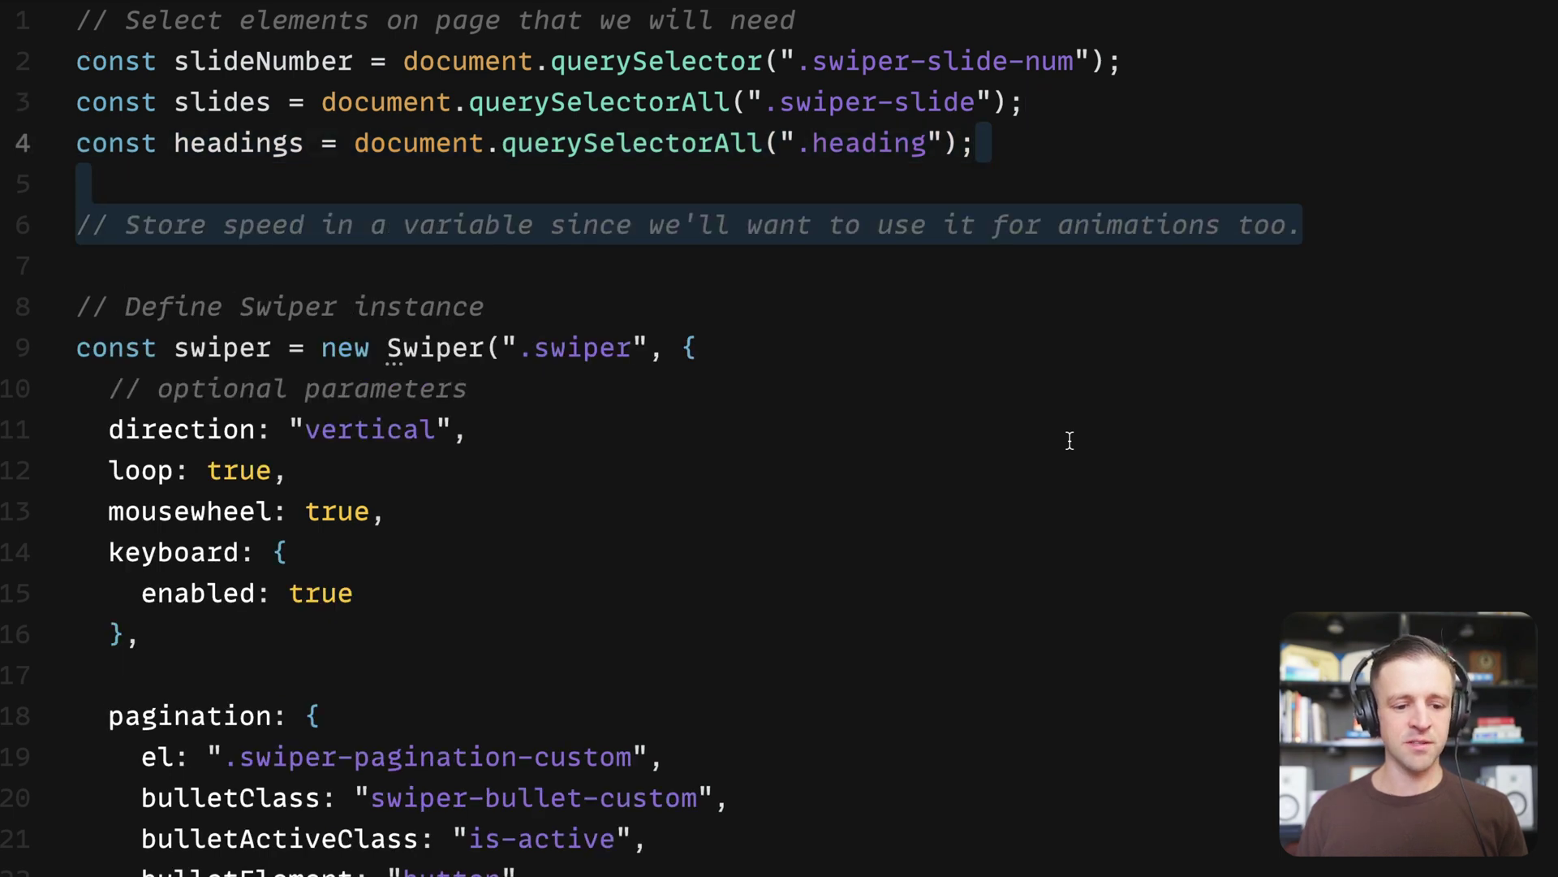
pyautogui.write('const speed = 800;')
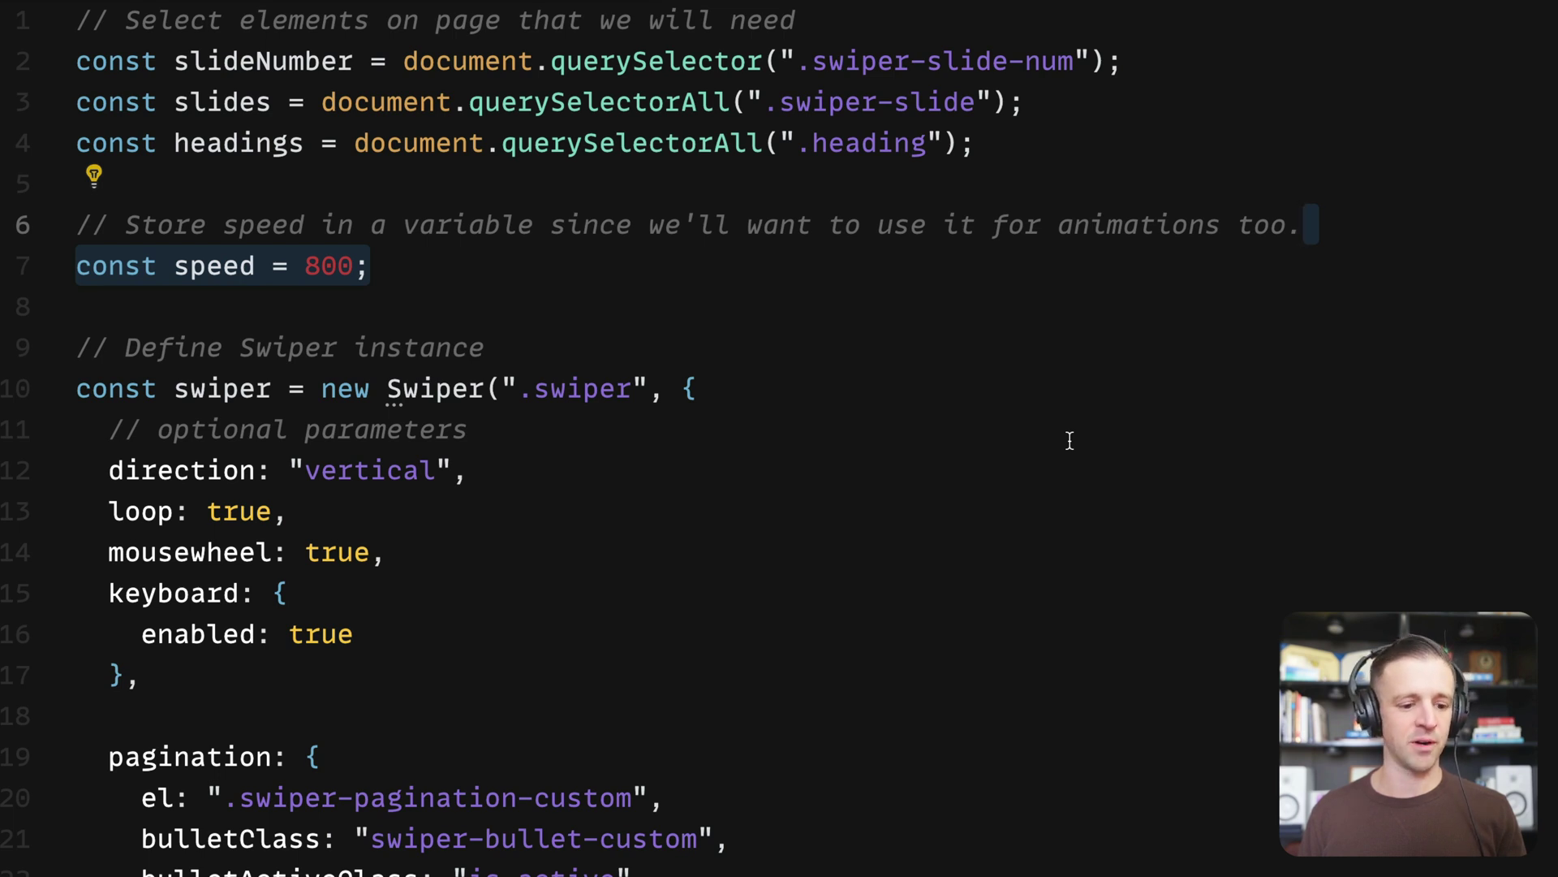
pyautogui.write('speed: speed,')
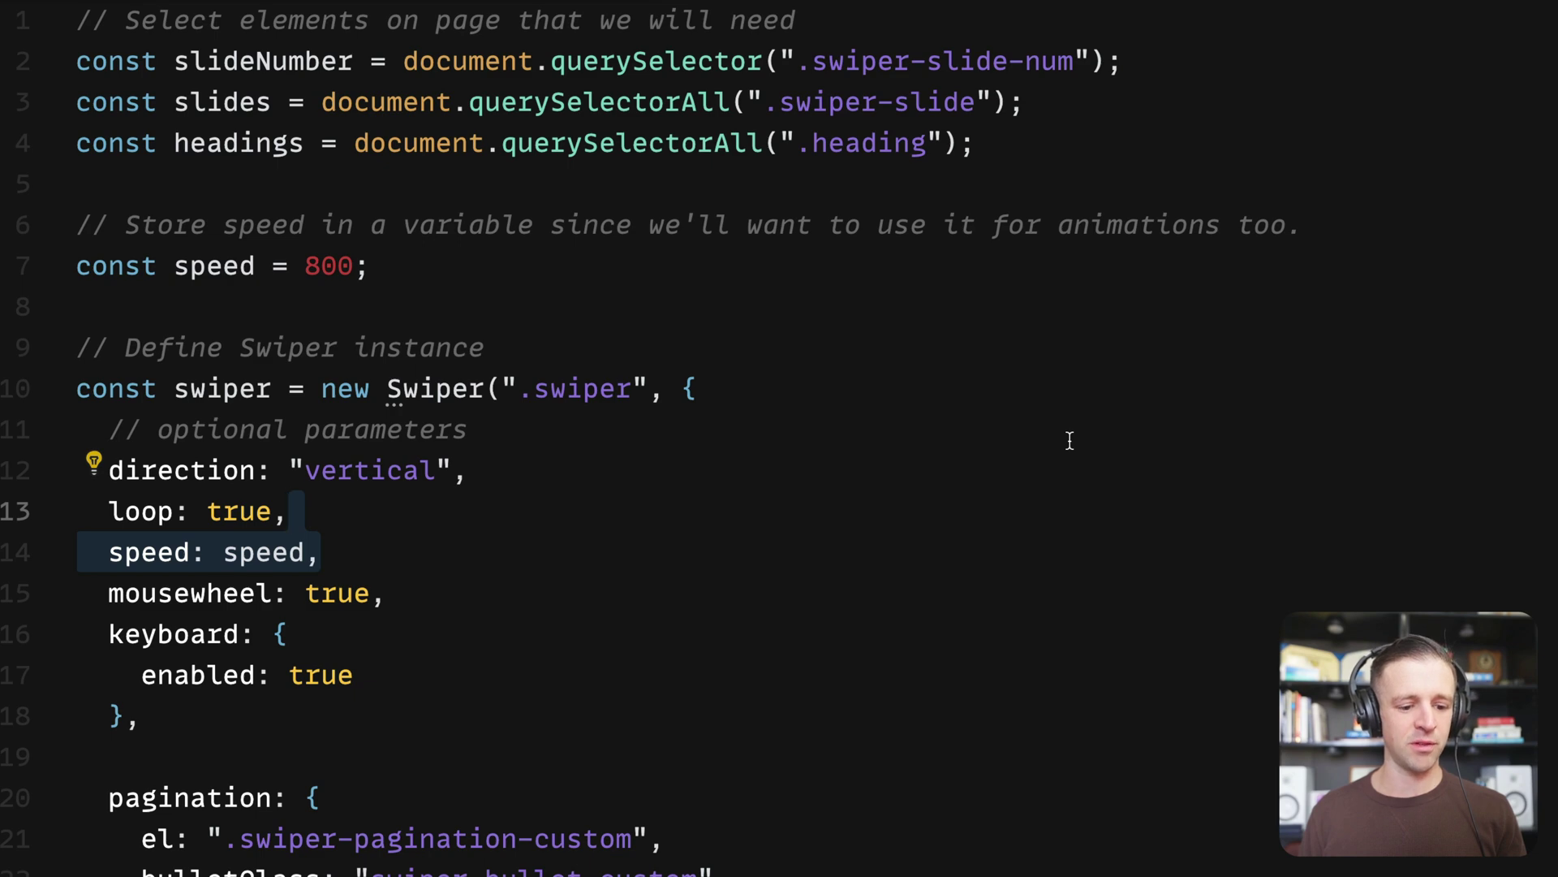
# - Append a commented swiper.on('activeIndexChange') handler at the end of the script
pyautogui.hotkey('ctrl', 'End')
pyautogui.write('// event that fires when swiper.activeIndex changes')
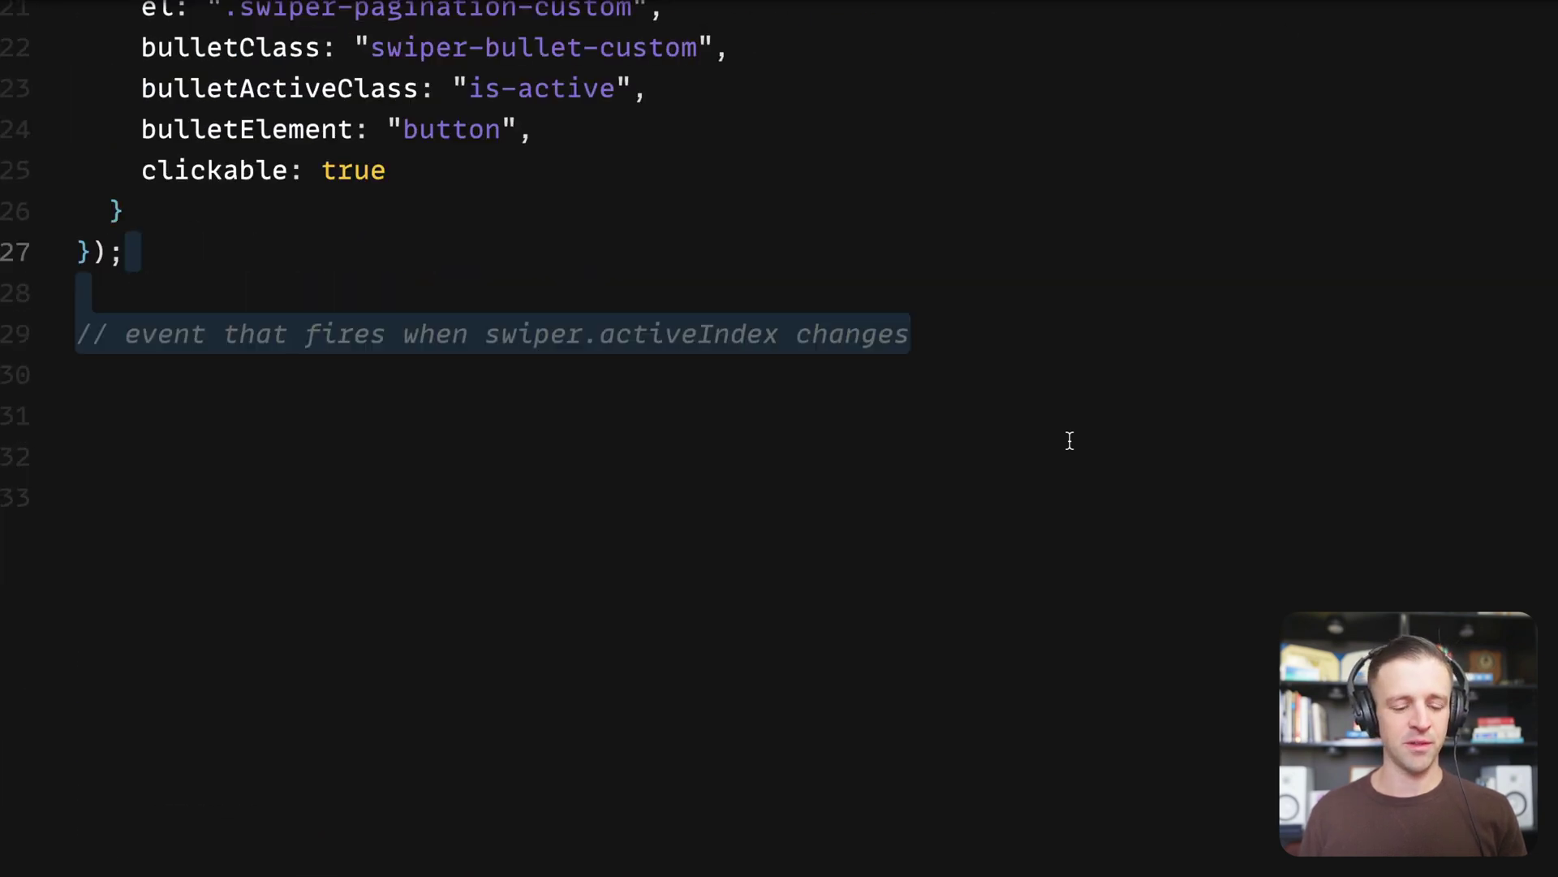
pyautogui.write('swiper.on("activeIndexChange", () => {  });')
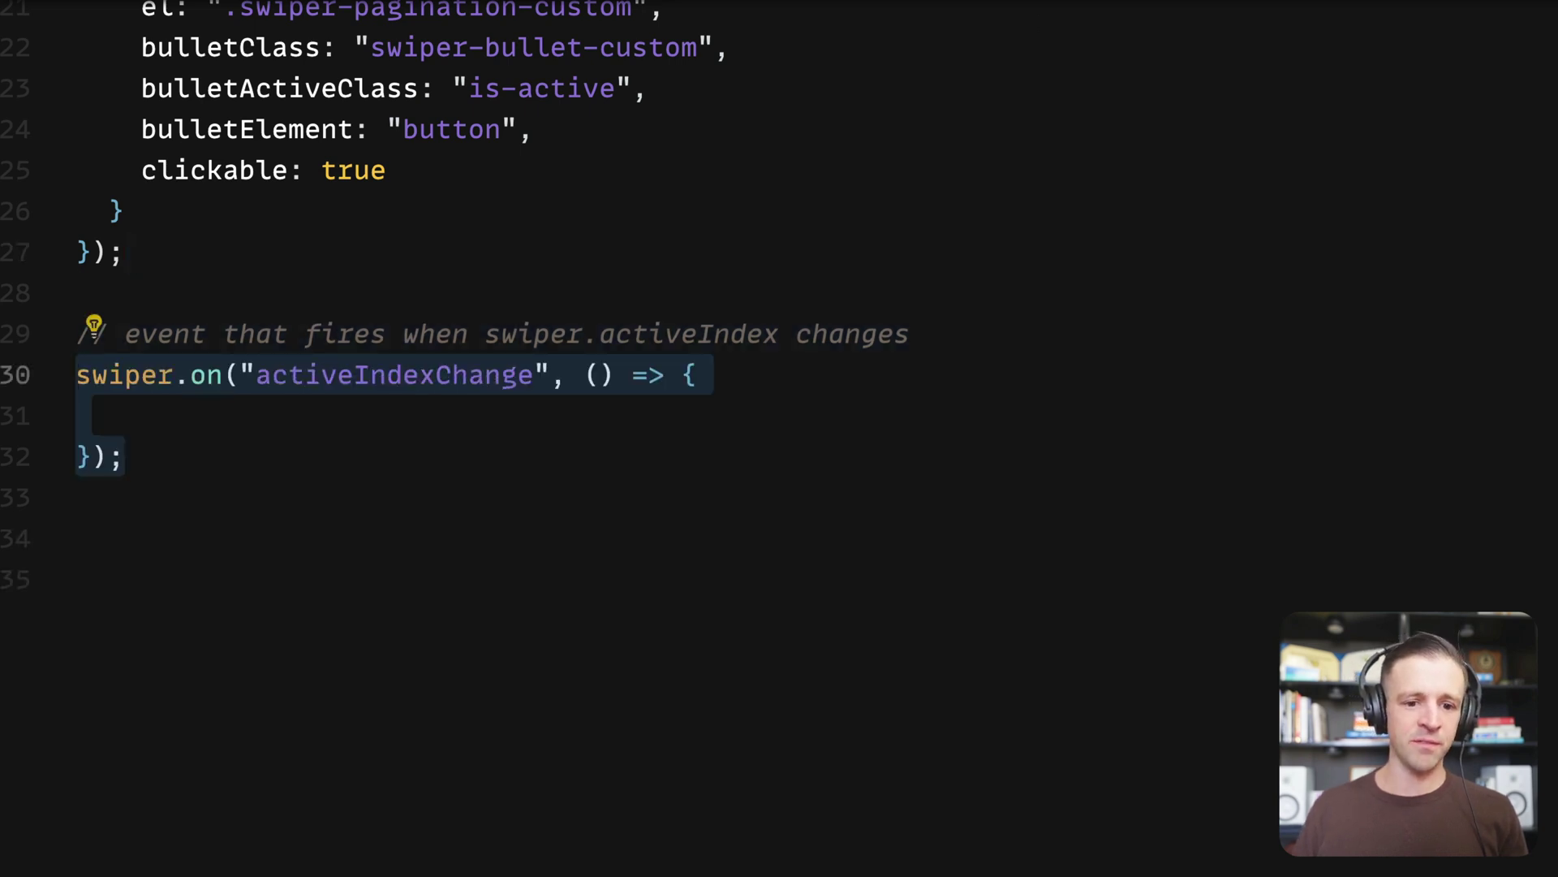
pyautogui.hotkey('alt', 'Tab')
# - Look up activeIndexChange in the Swiper API Events table
pyautogui.scroll(2, 442, 420)
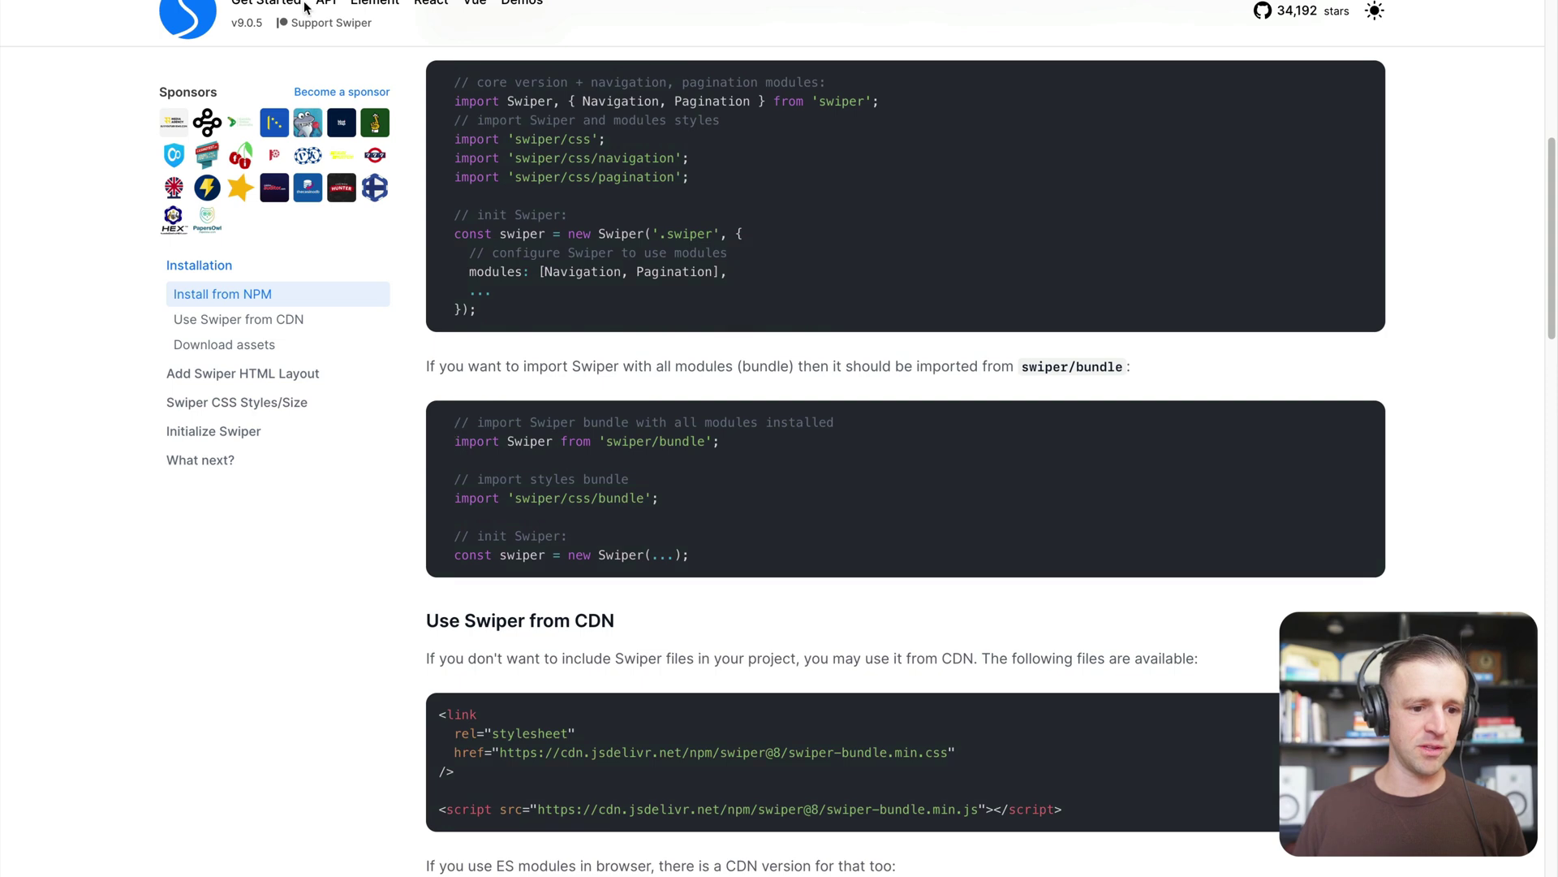
pyautogui.click(349, 6)
pyautogui.click(189, 490)
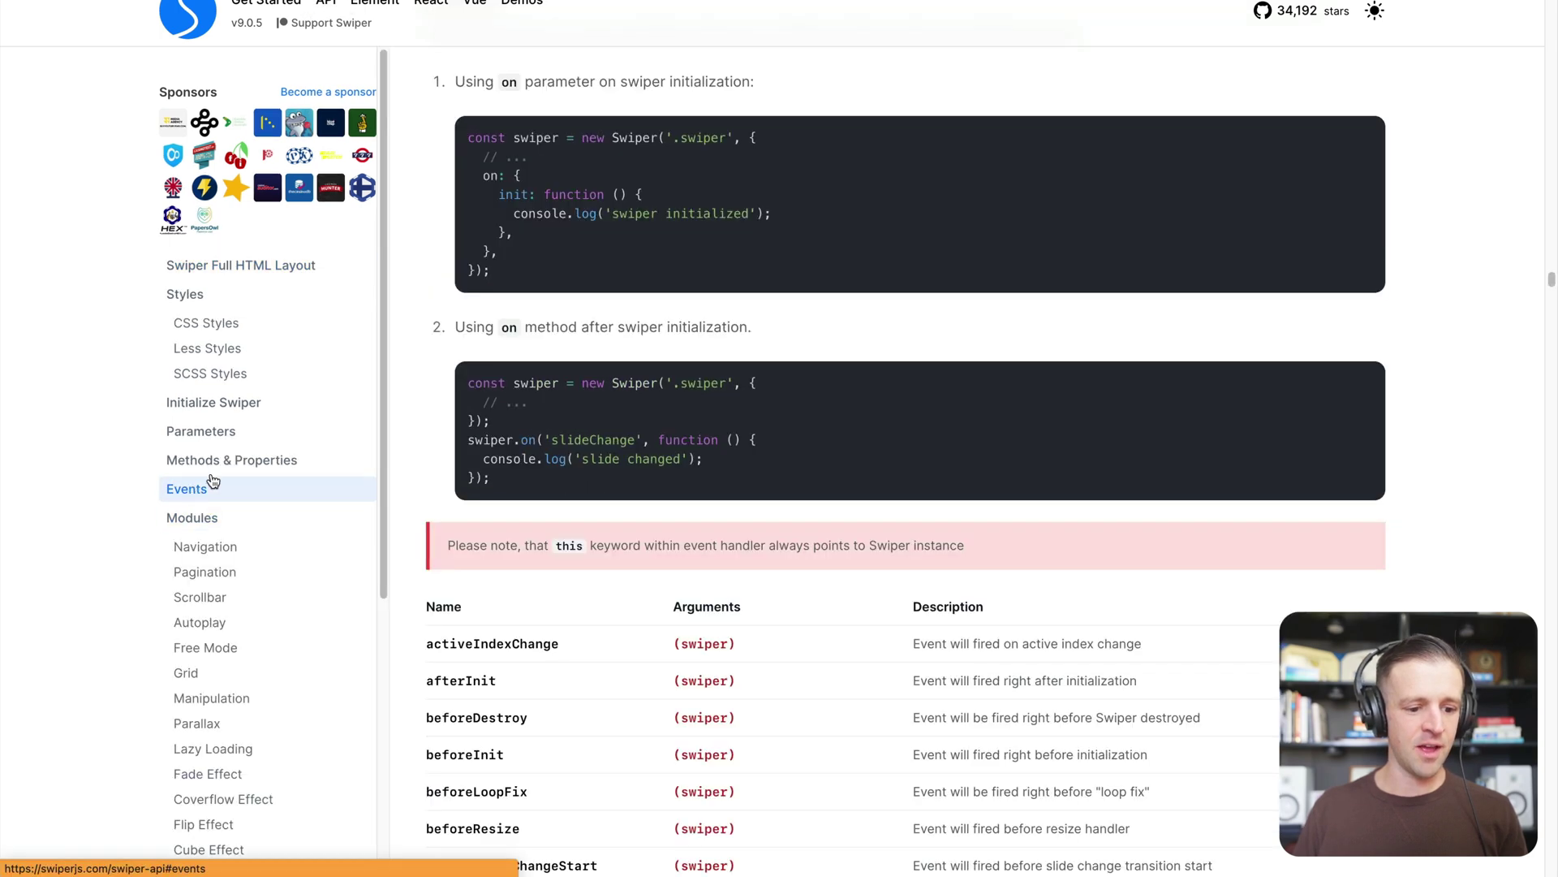
pyautogui.scroll(-2, 558, 555)
pyautogui.scroll(-1, 559, 549)
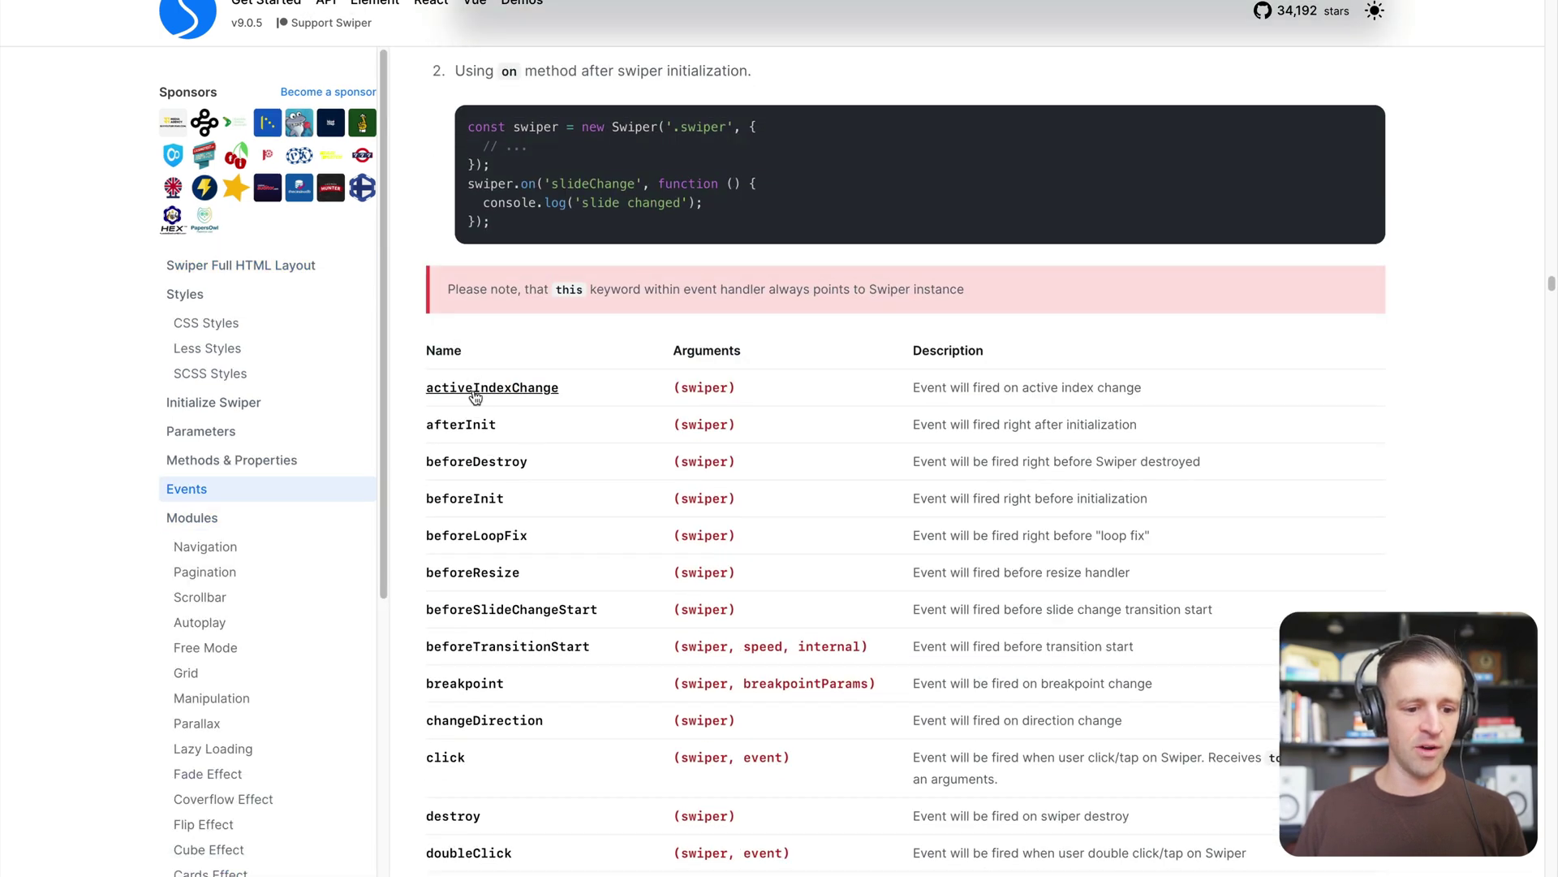
pyautogui.scroll(-3, 500, 747)
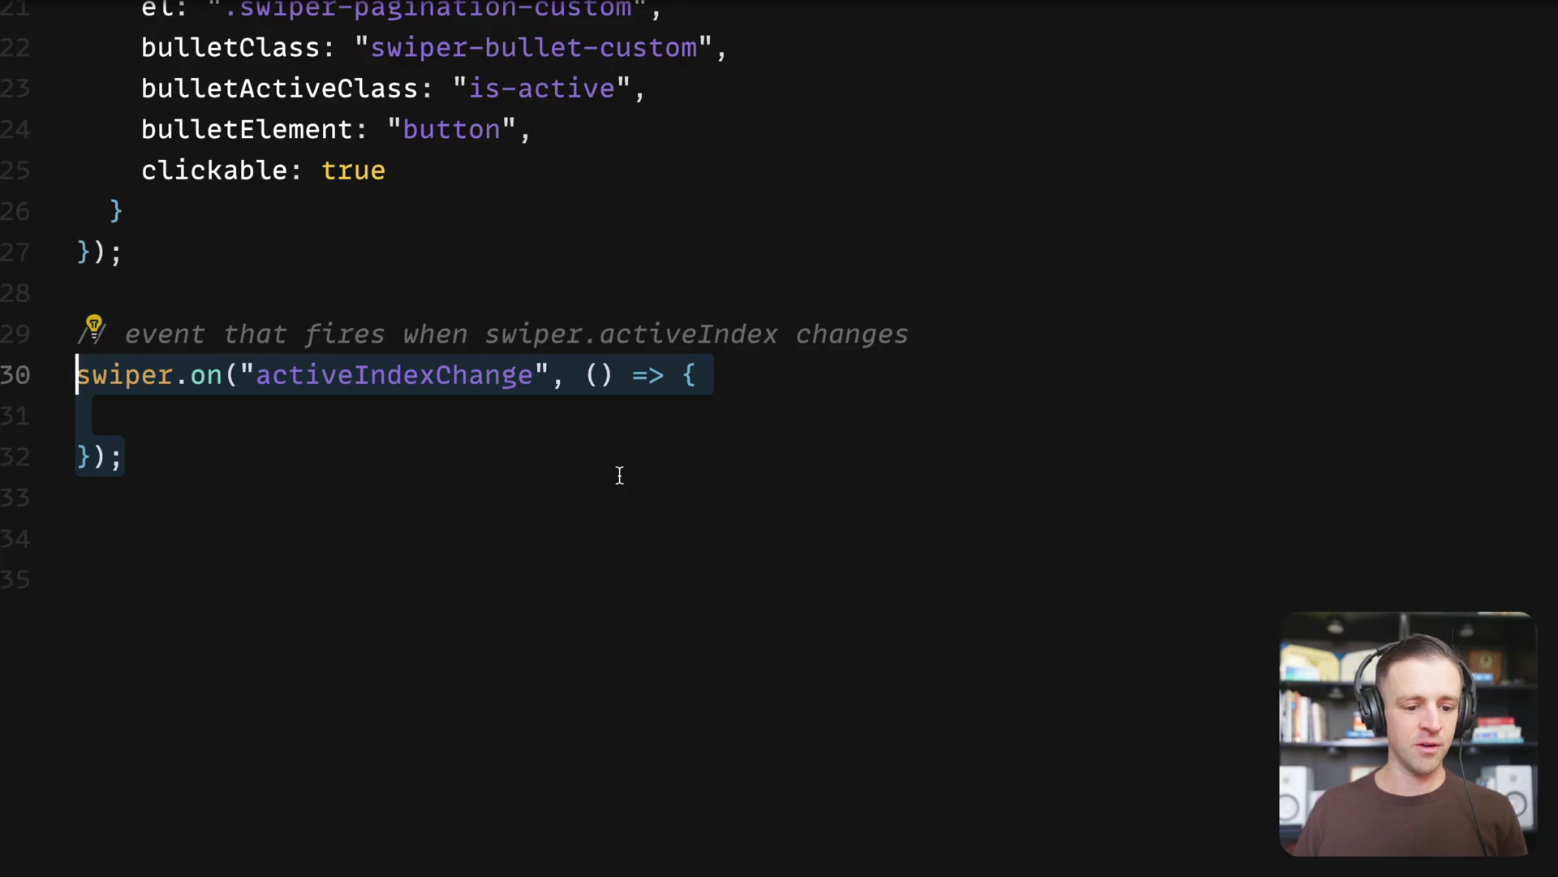
# - Return to the code editor and place the caret inside the activeIndexChange handler
pyautogui.click(665, 431)
pyautogui.doubleClick(401, 370)
pyautogui.click(548, 418)
# - Fill the handler with a realIndex comment, activeIndex and realIndex variables, and a console.log of both
pyautogui.hotkey('ctrl', 'z')
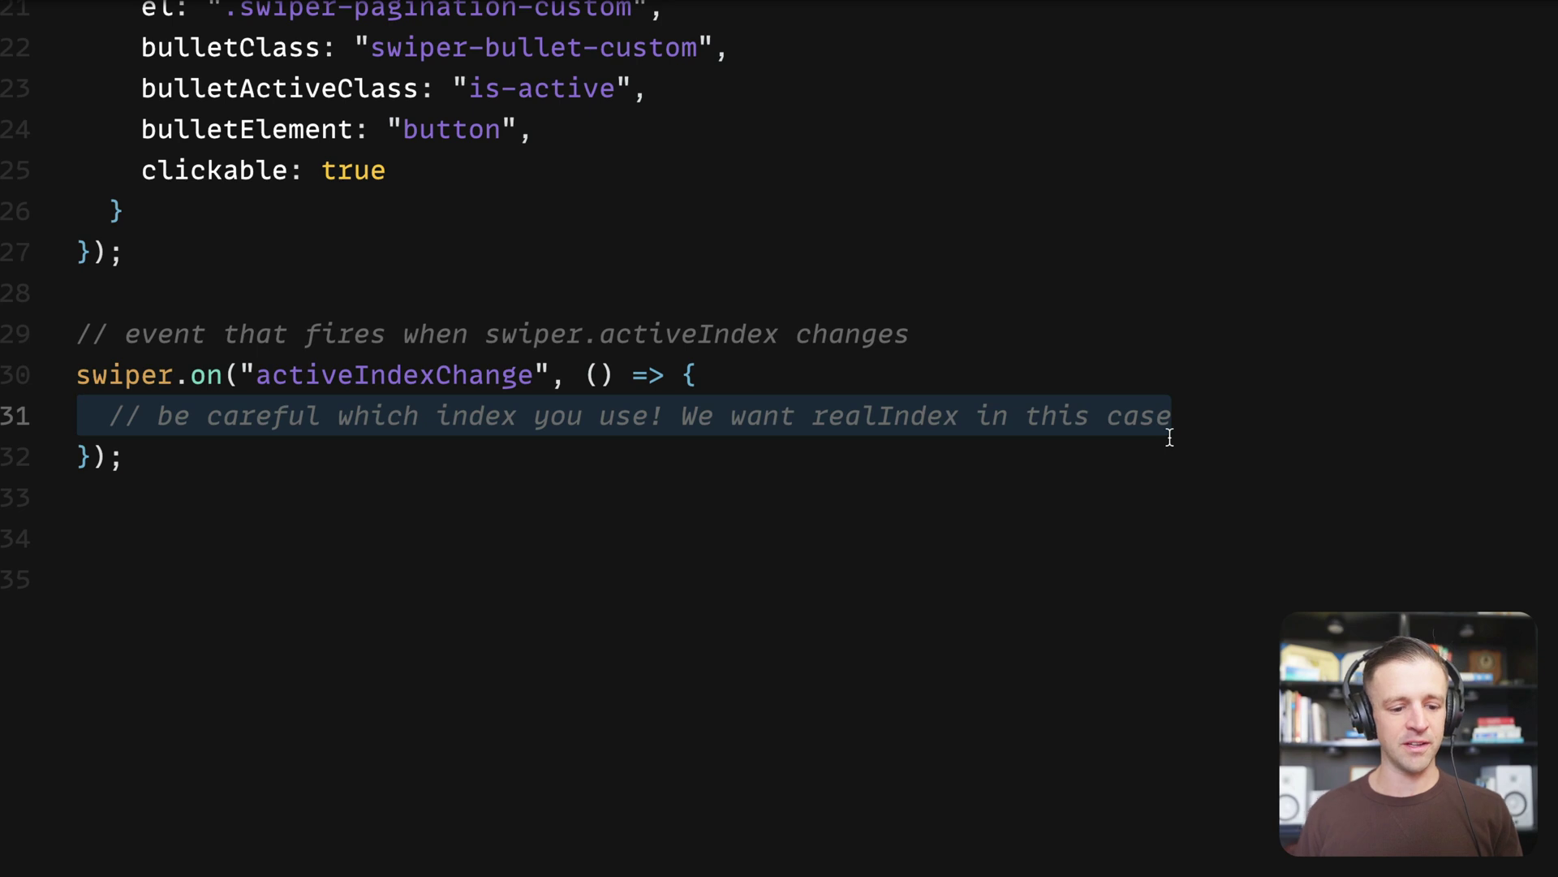
pyautogui.write('let activeIndex = swiper.activeIndex;')
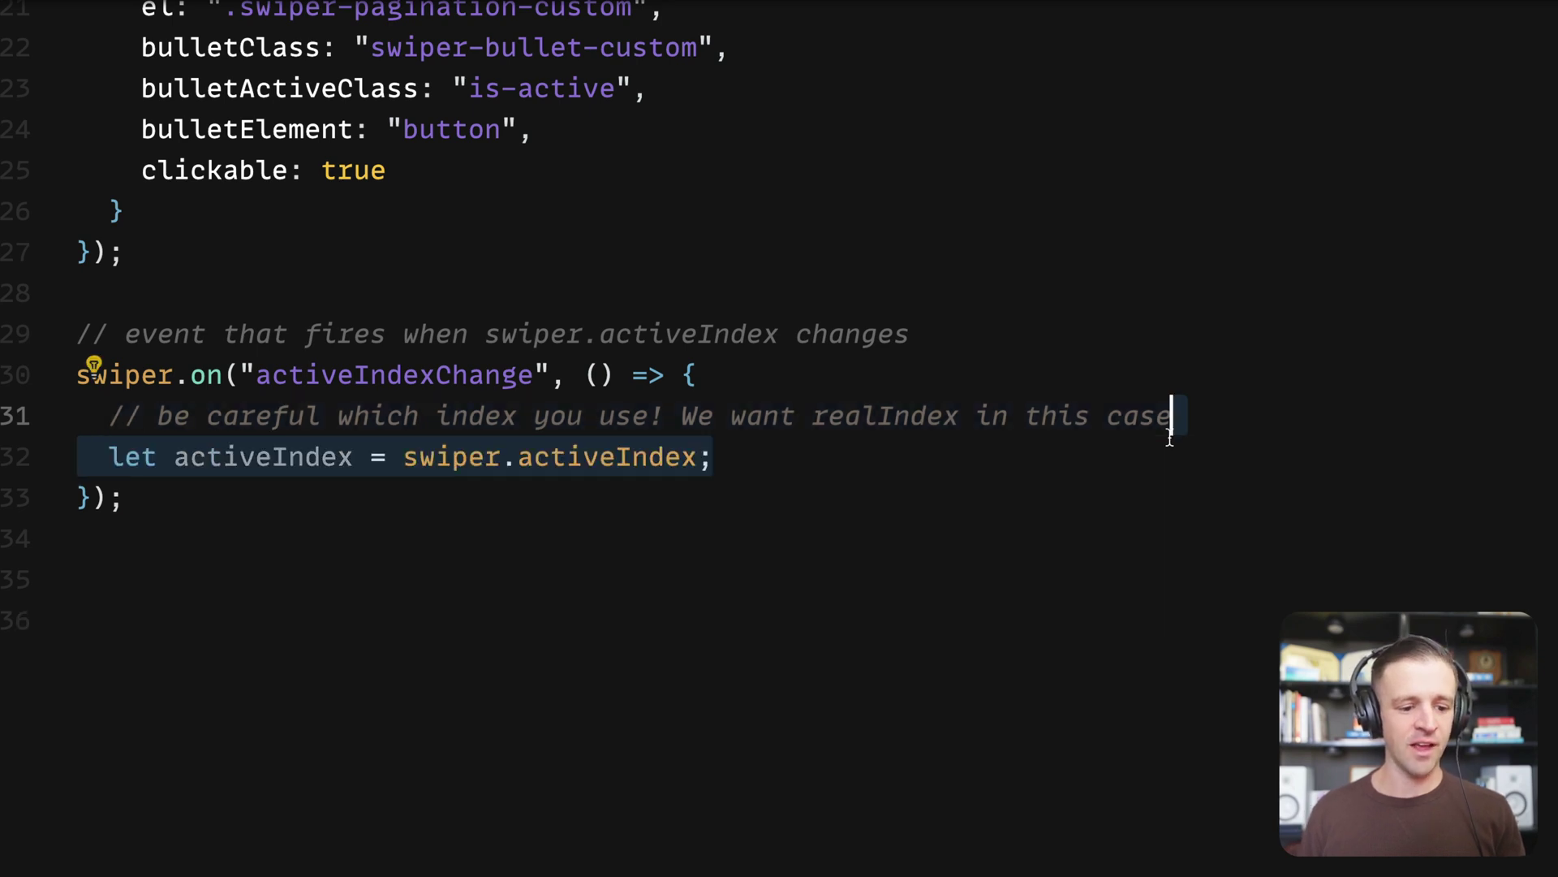
pyautogui.write('let realIndex = swiper.realIndex;')
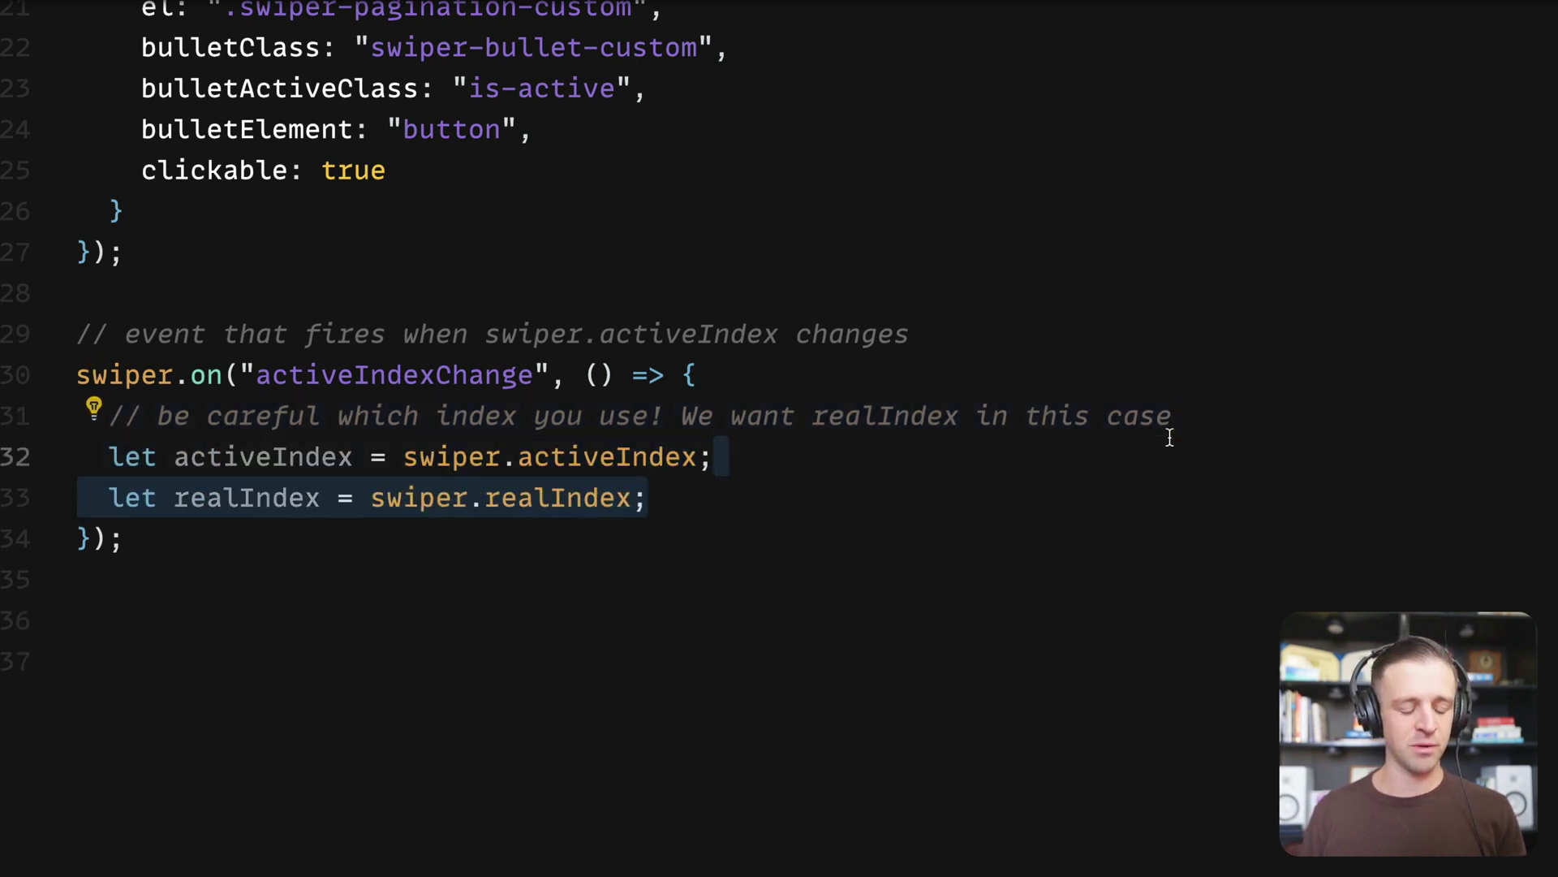
pyautogui.write('console.log({ activeIndex, realIndex });')
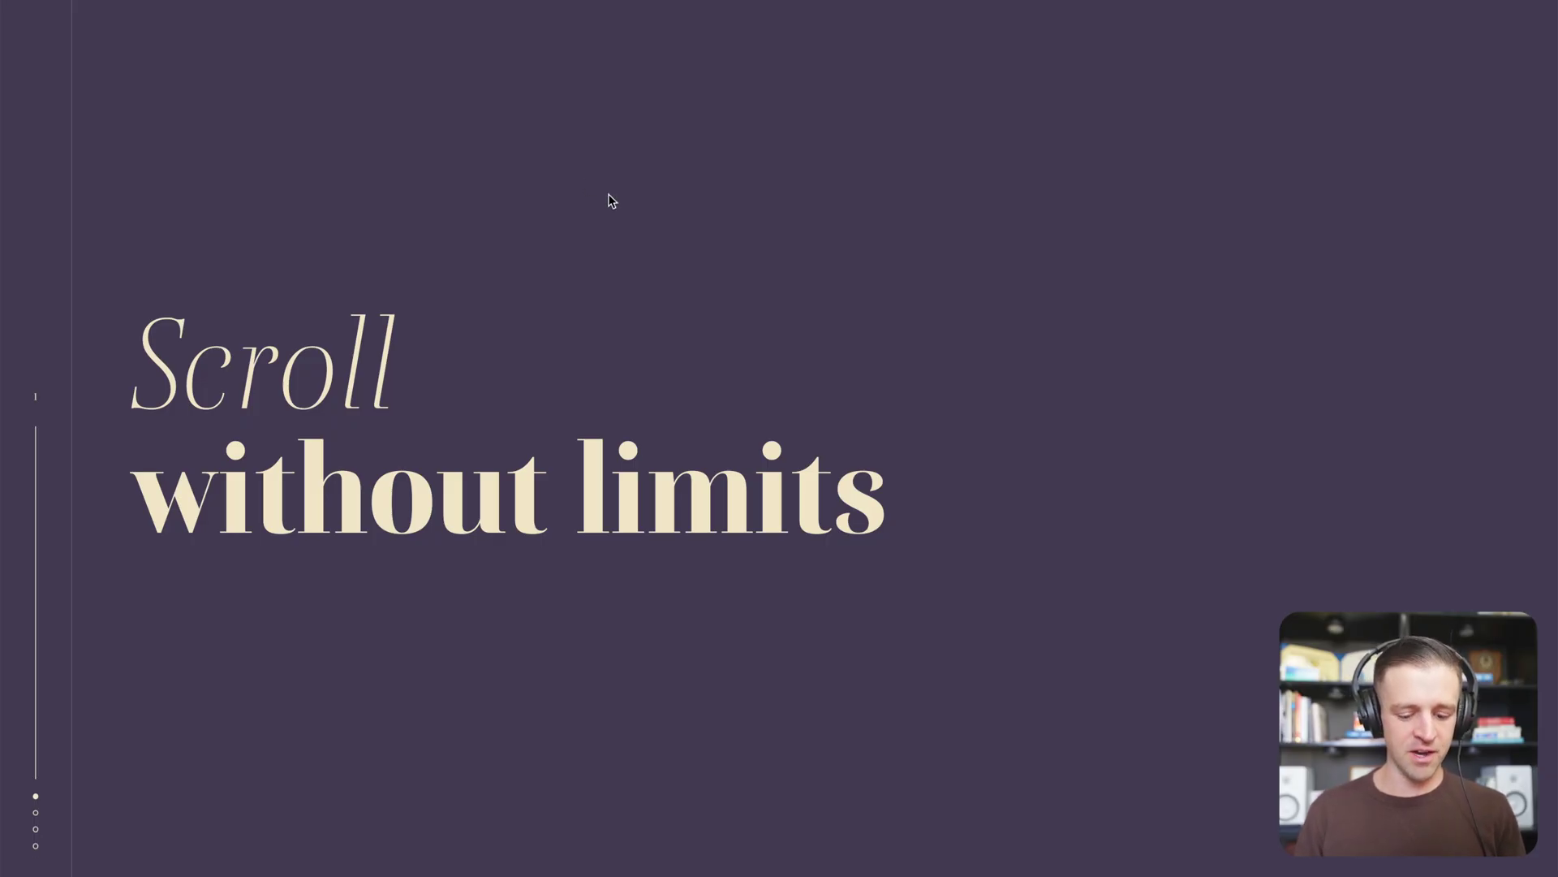
# - Open the DevTools console and scroll through the slides, watching activeIndex and realIndex logs
pyautogui.press('super+alt+i')
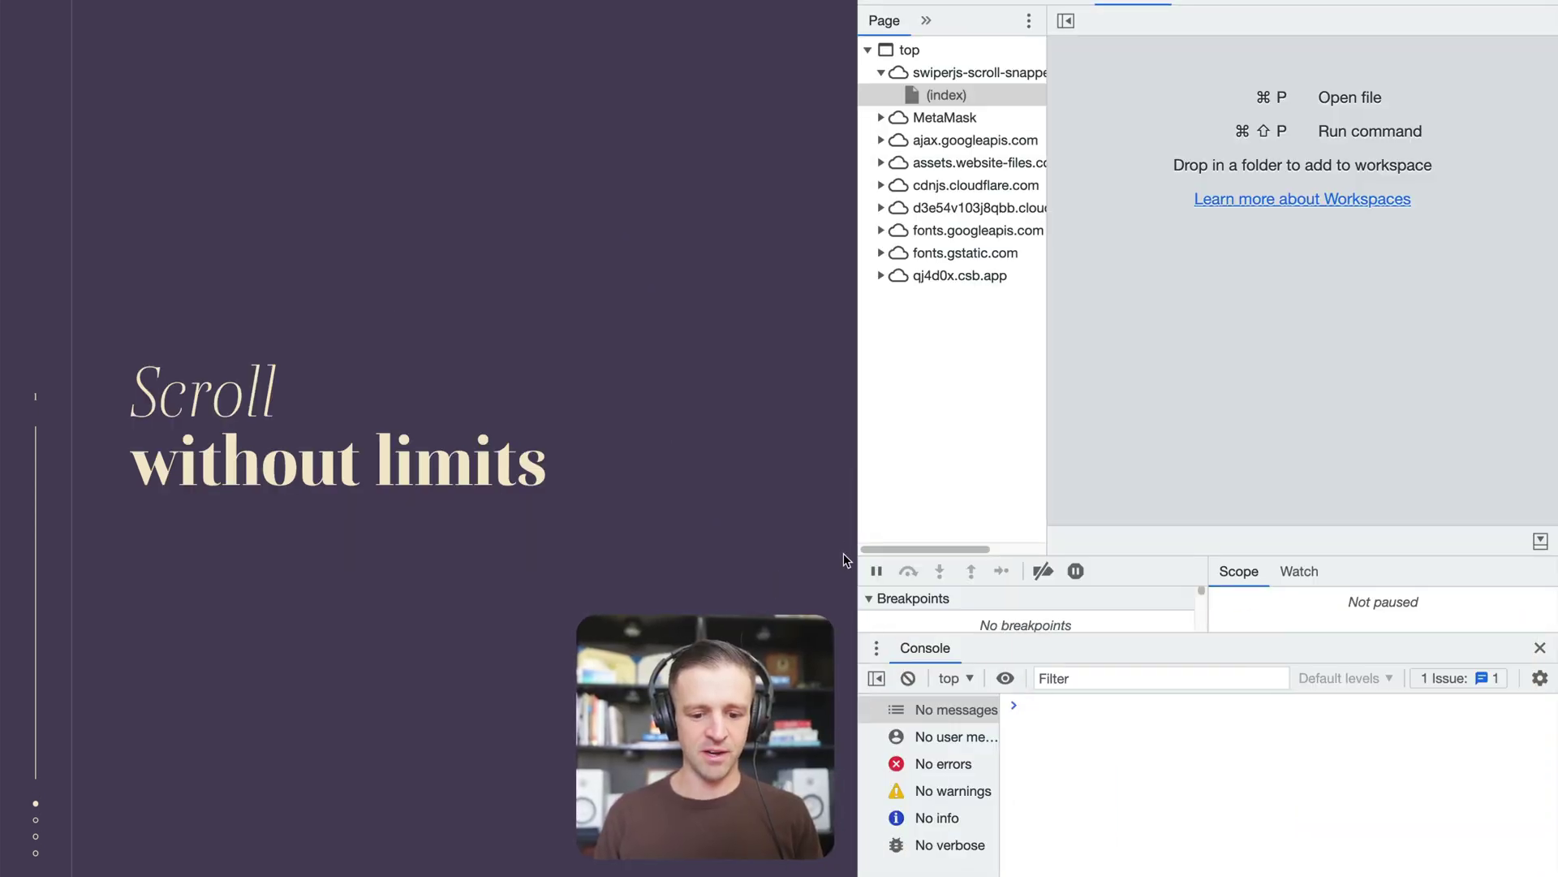
pyautogui.moveTo(858, 528); pyautogui.dragTo(881, 528)
pyautogui.scroll(-3, 812, 520)
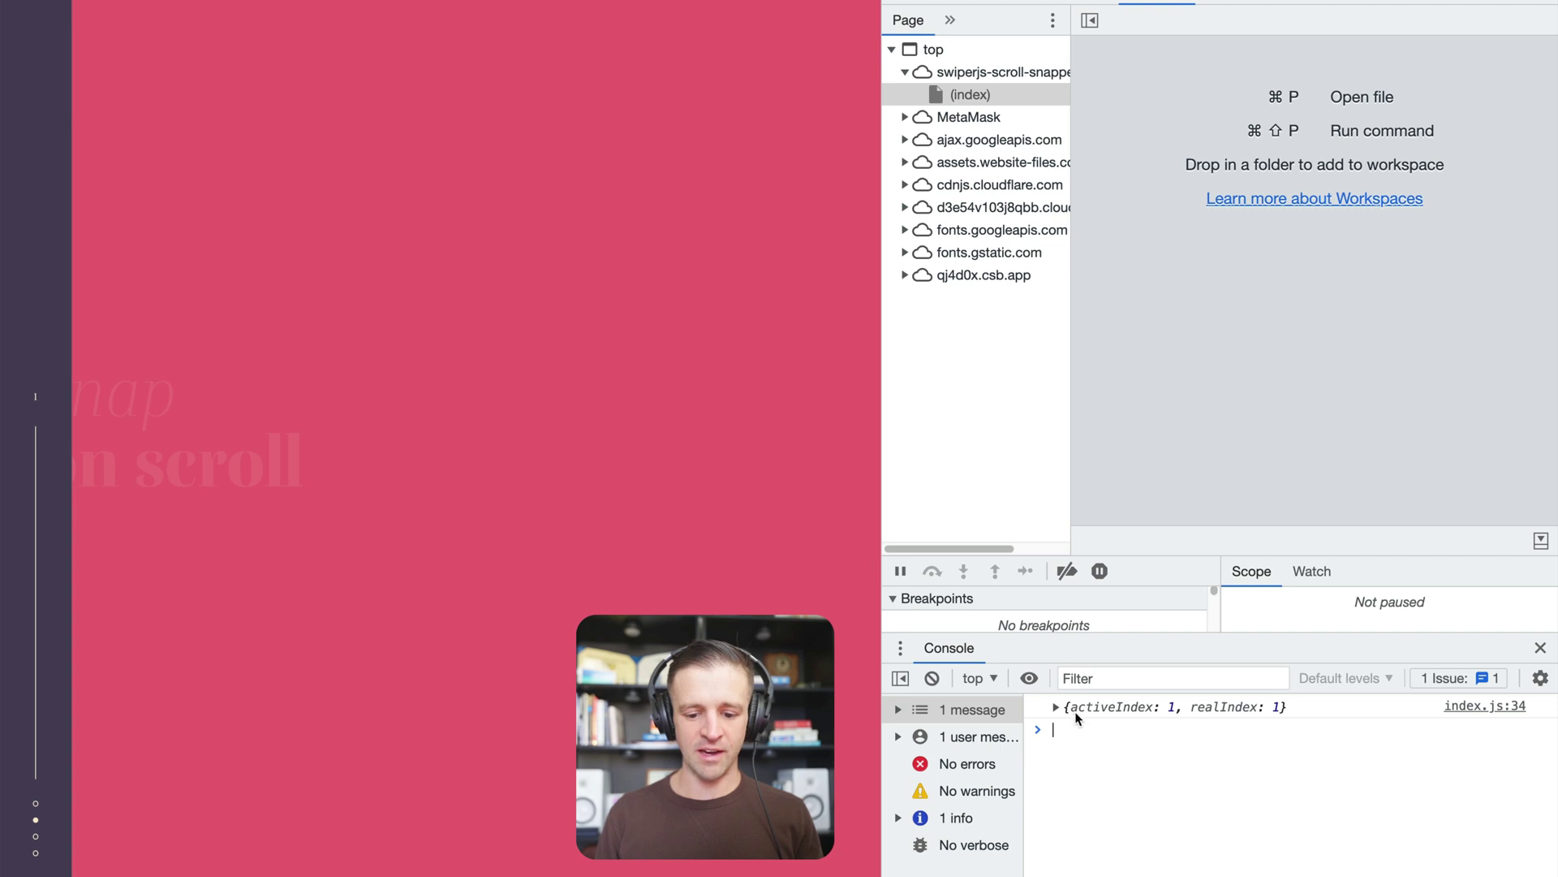
pyautogui.scroll(-3, 643, 547)
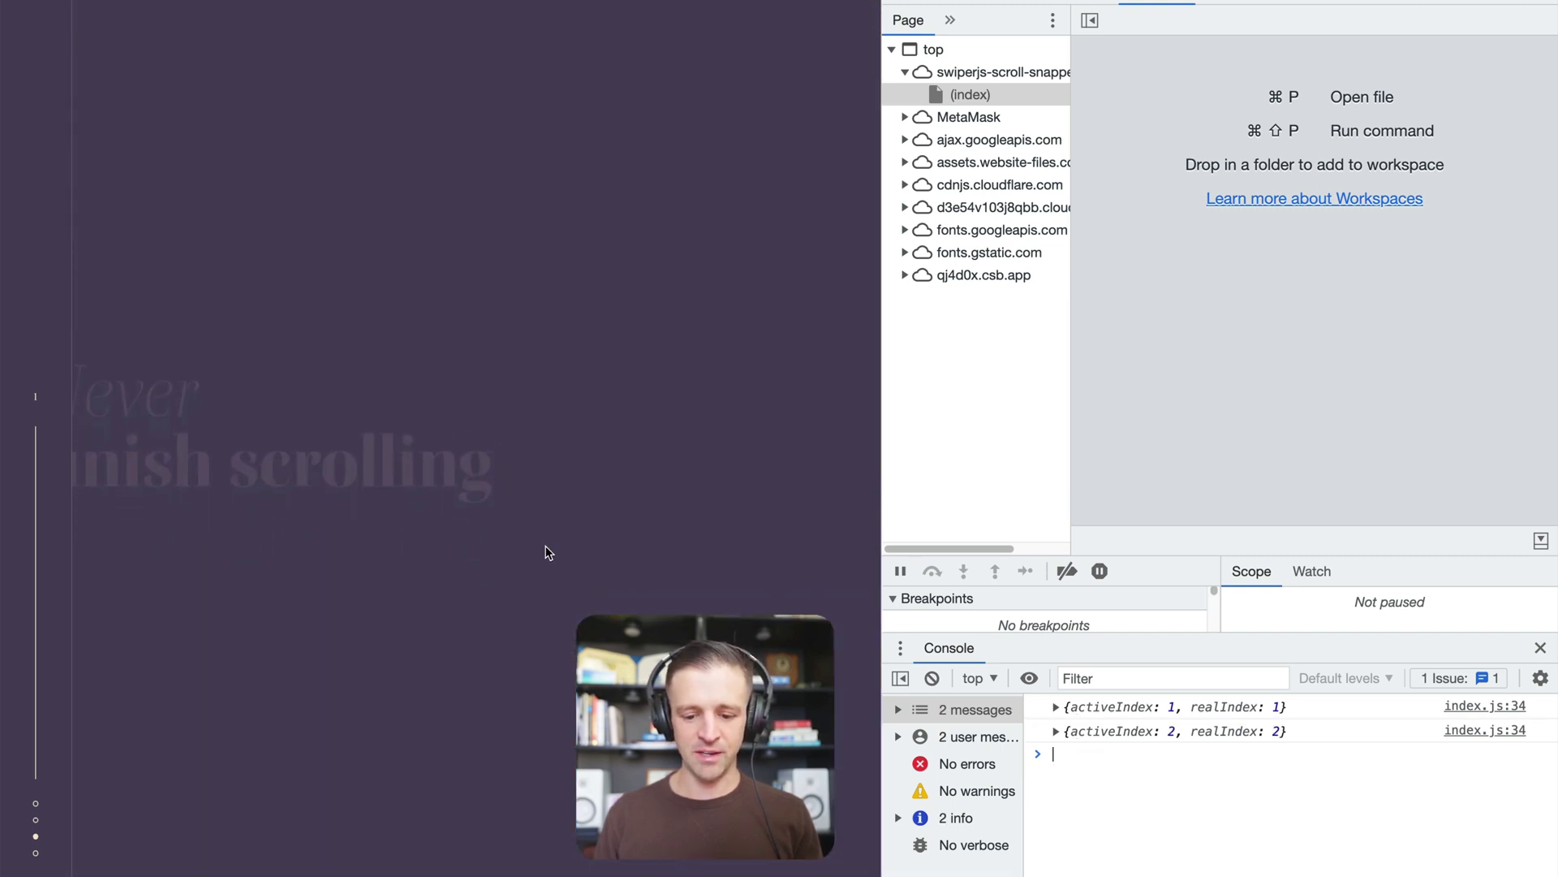
pyautogui.scroll(-3, 546, 552)
pyautogui.scroll(-3, 545, 552)
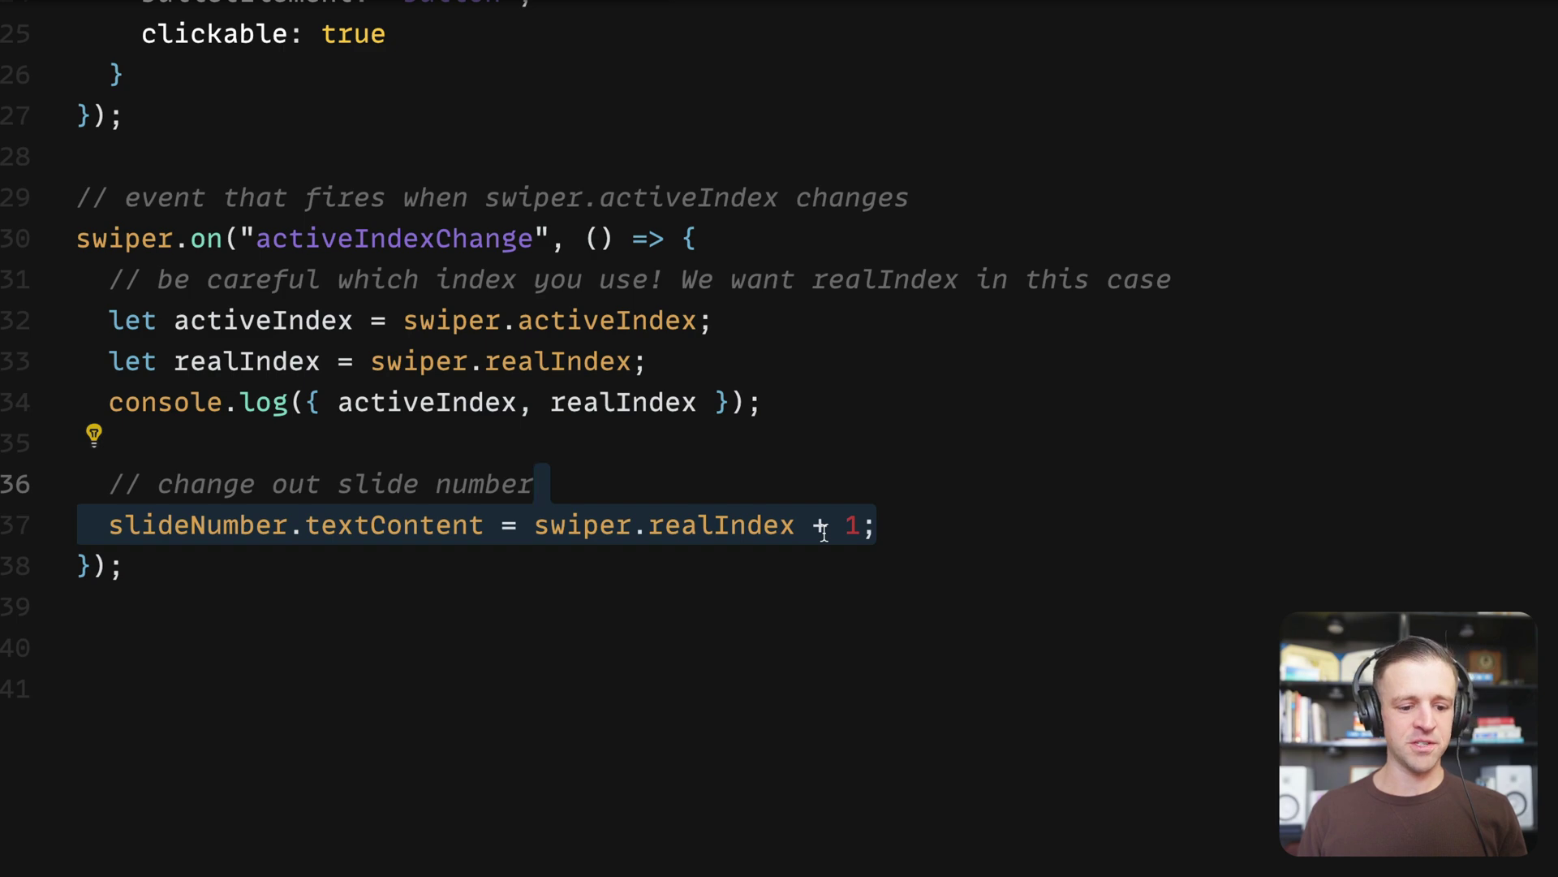
# - Remove 'swiper.' on line 37 so slideNumber.textContent uses the local realIndex + 1
pyautogui.moveTo(475, 532)
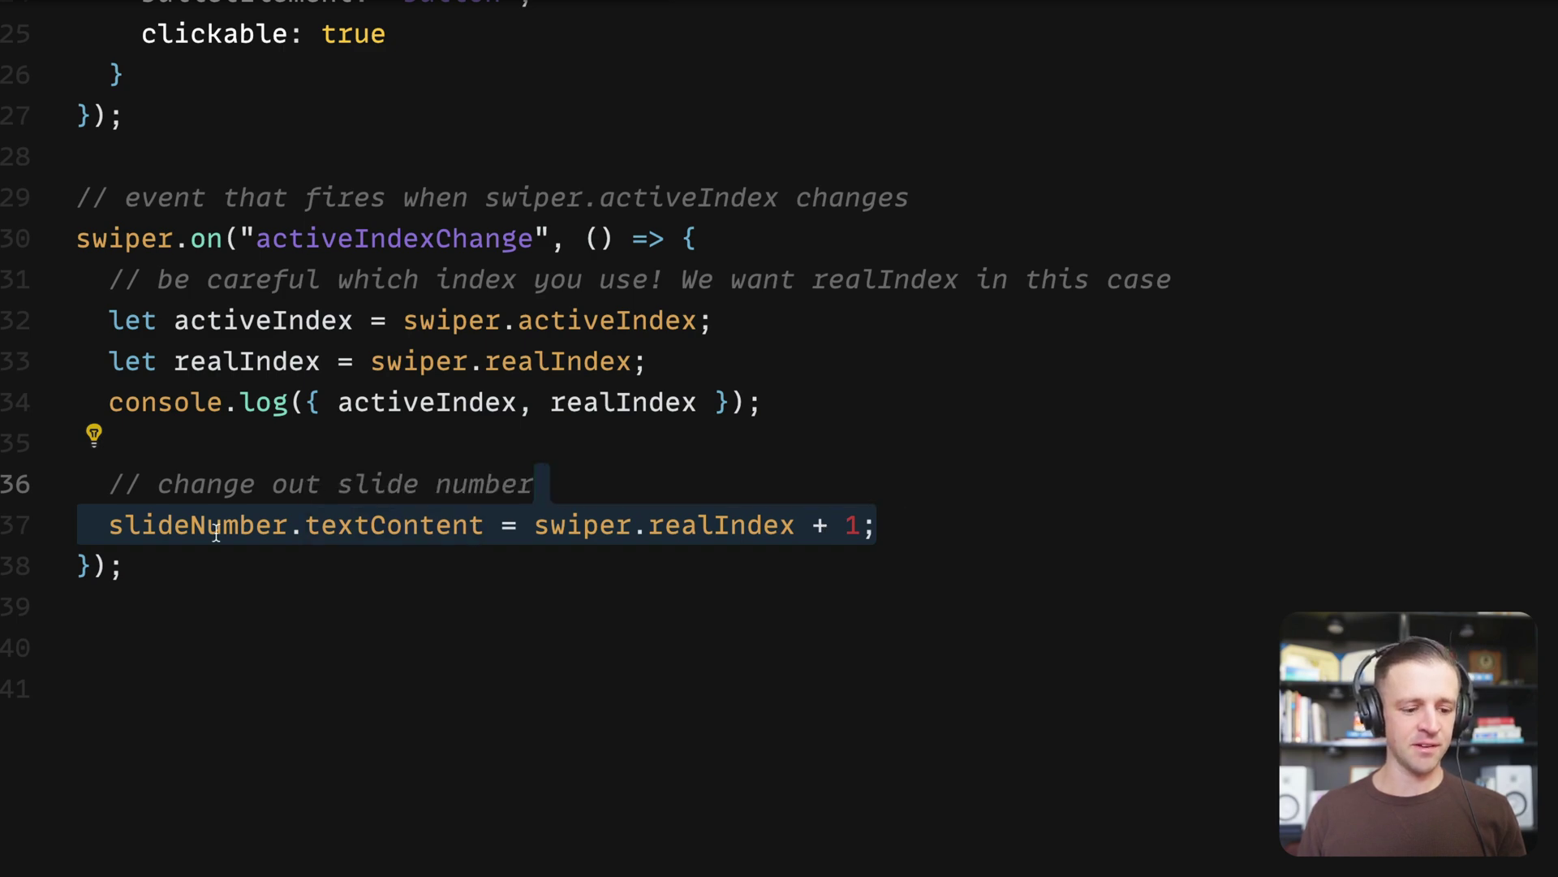
pyautogui.moveTo(216, 532)
pyautogui.scroll(12, 216, 532)
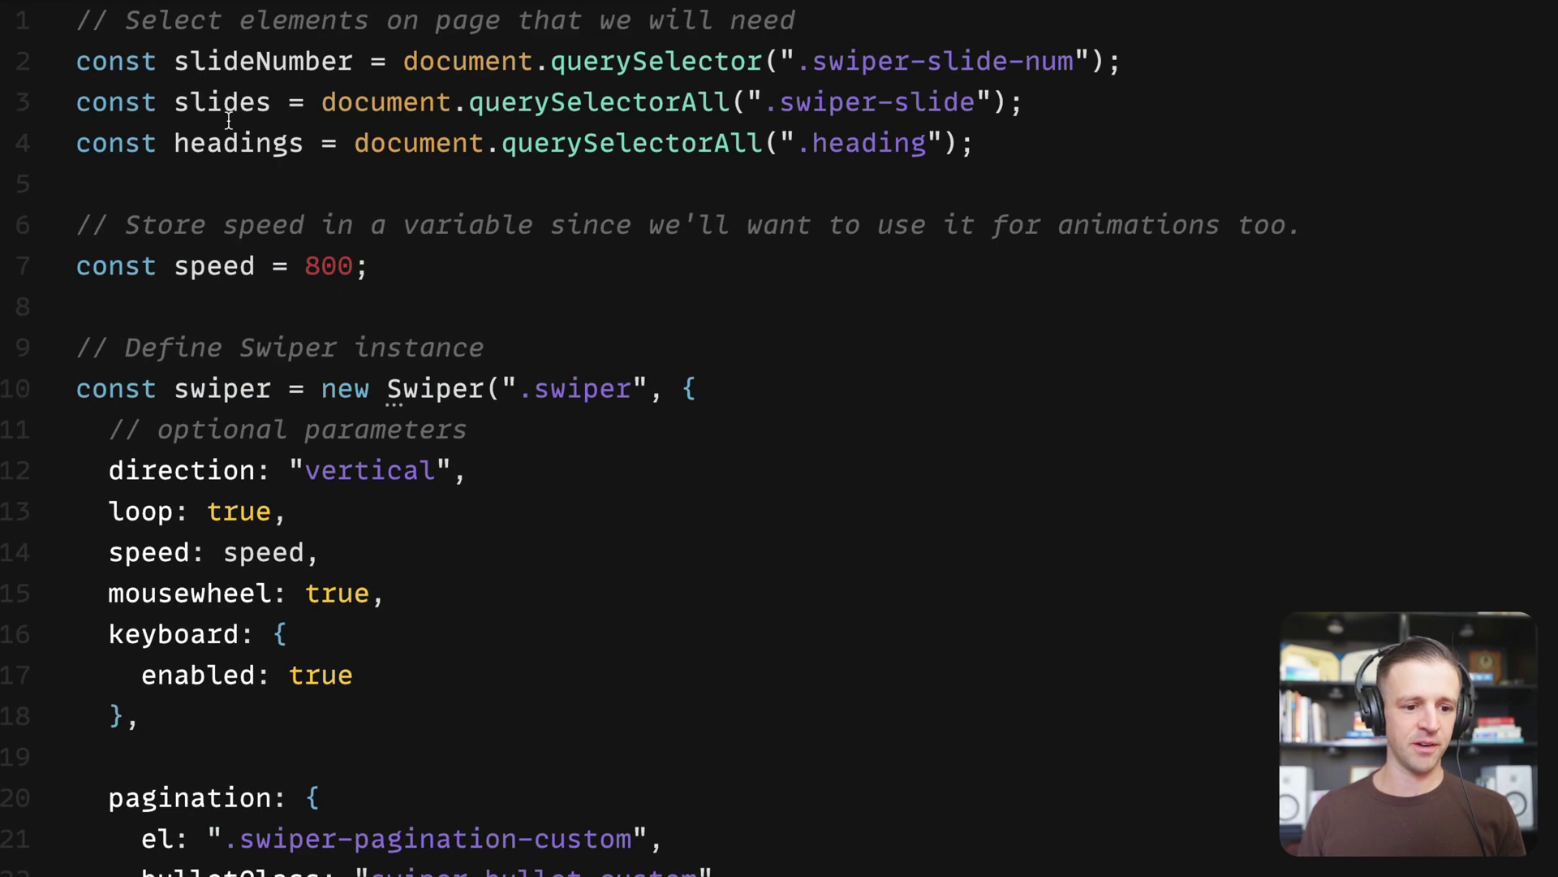
pyautogui.scroll(-12, 244, 78)
pyautogui.click(581, 347)
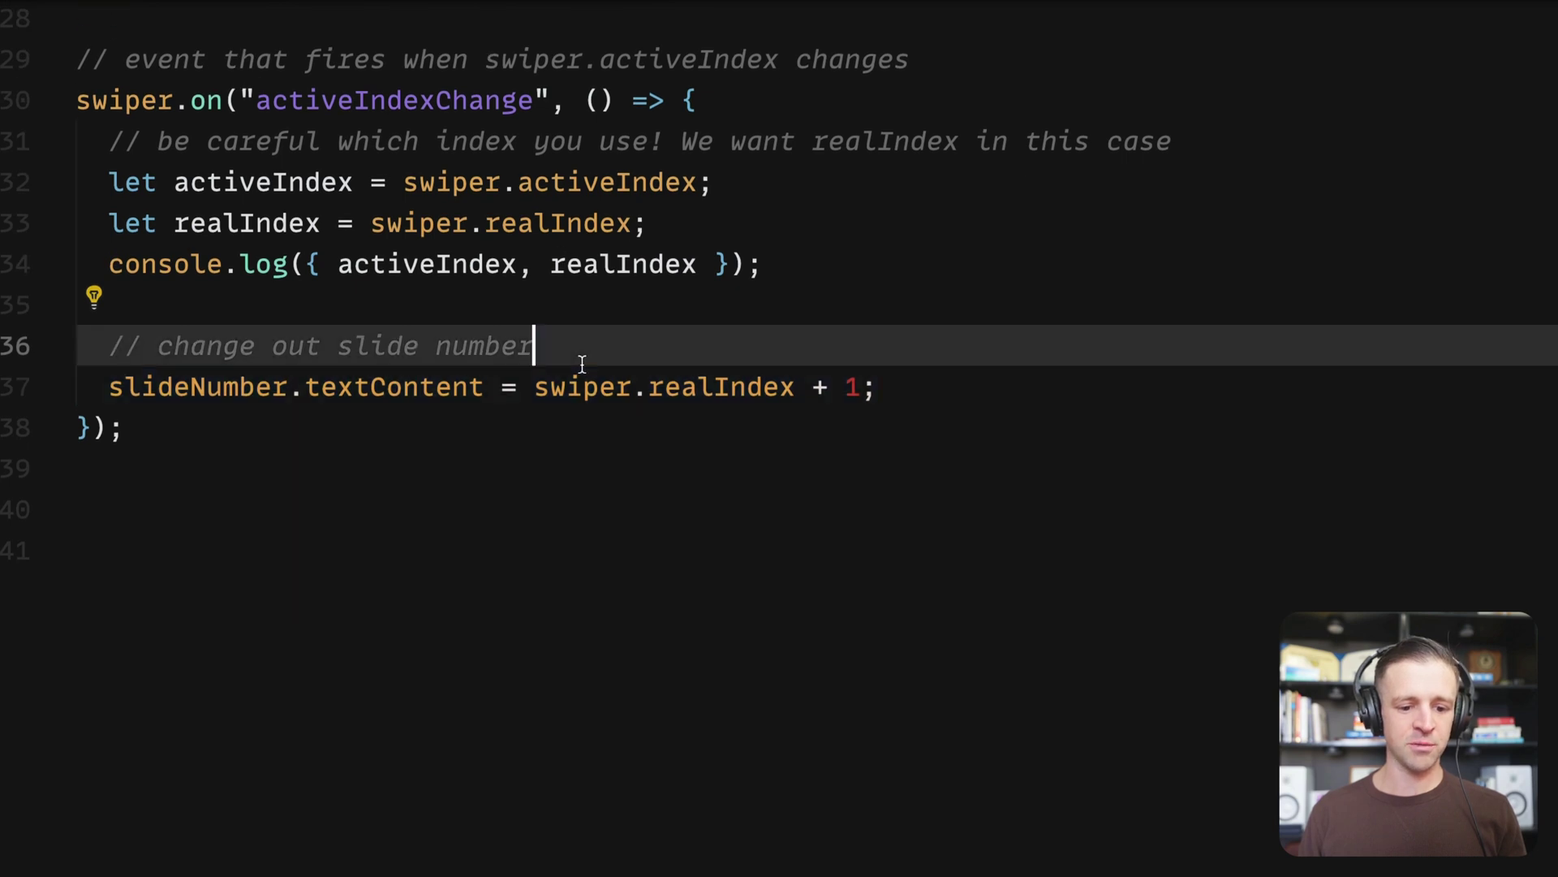
pyautogui.moveTo(649, 389); pyautogui.dragTo(537, 391)
pyautogui.press('BackSpace')
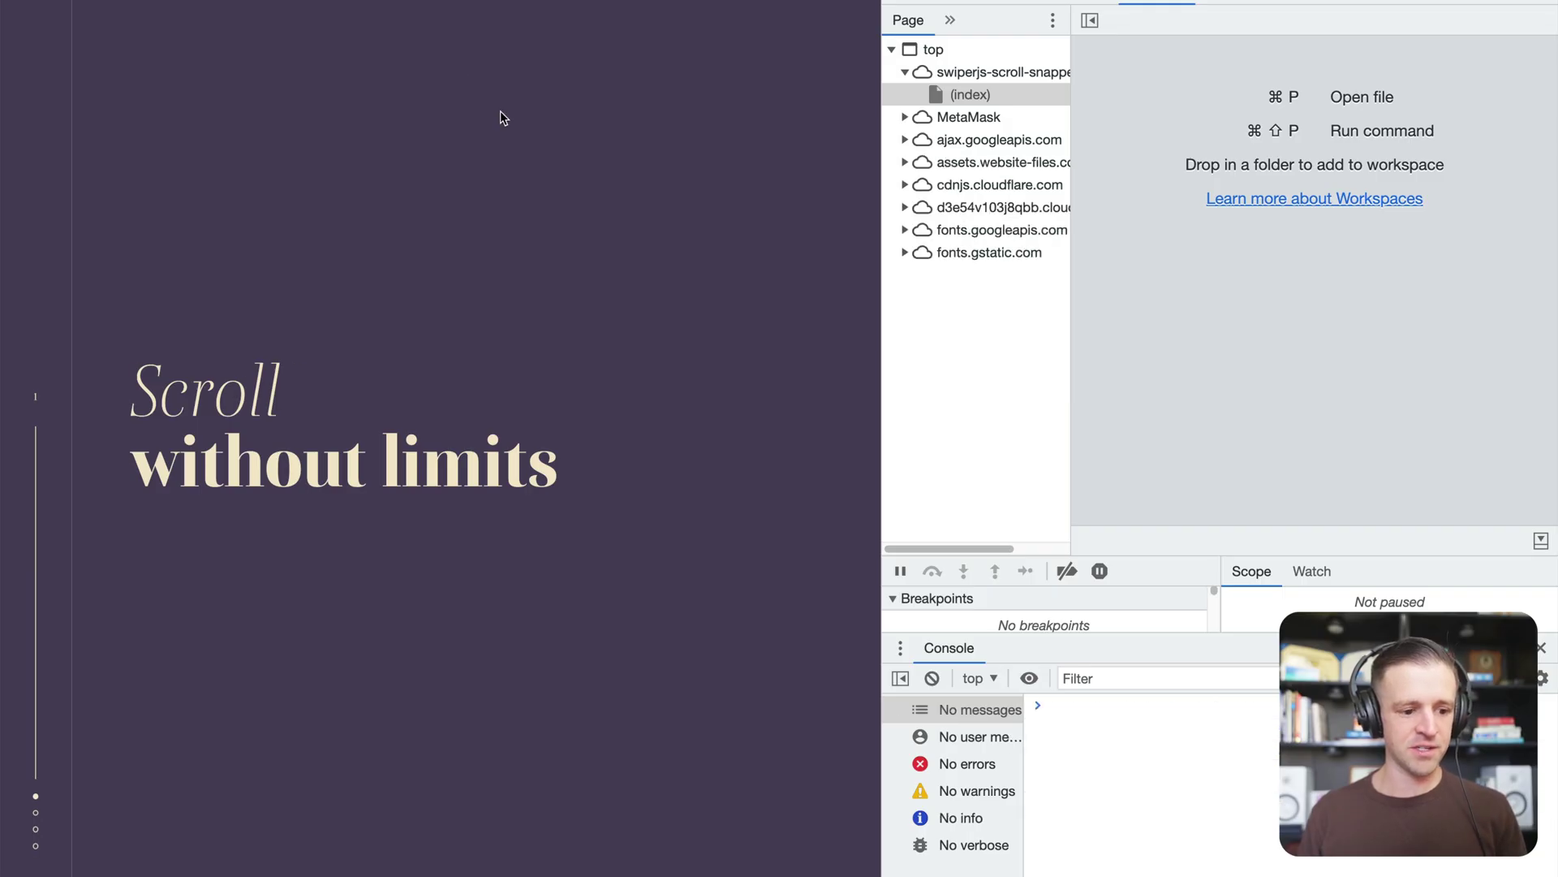
# - Scroll down and back up through the slides, checking the counter reaches 2 and indexes log
pyautogui.scroll(-2, 669, 230)
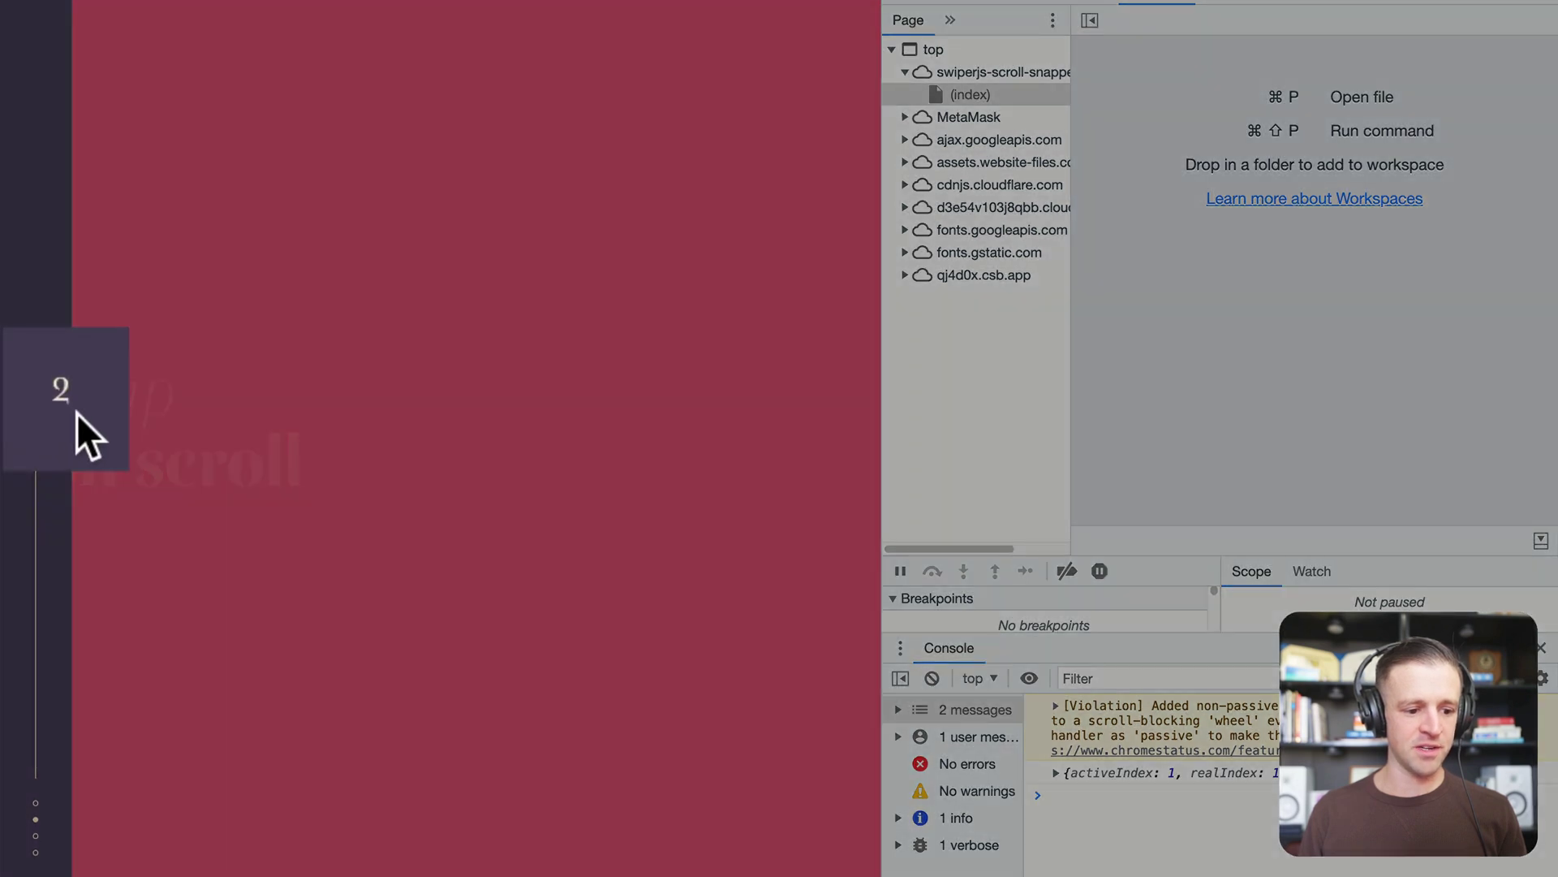
pyautogui.scroll(-2, 78, 410)
pyautogui.scroll(-2, 124, 436)
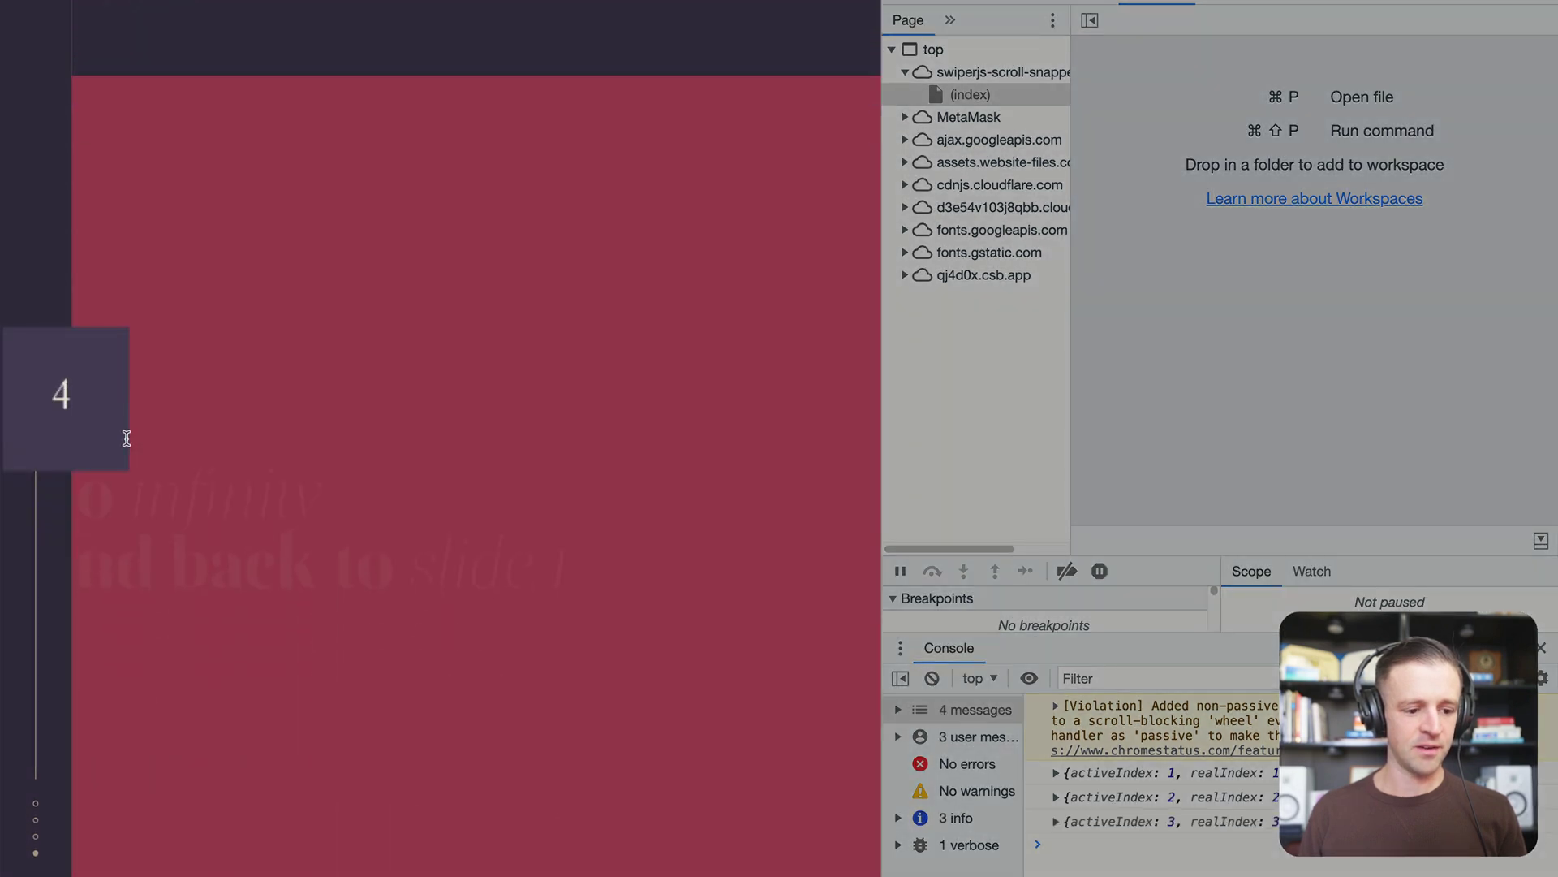
pyautogui.scroll(-2, 126, 439)
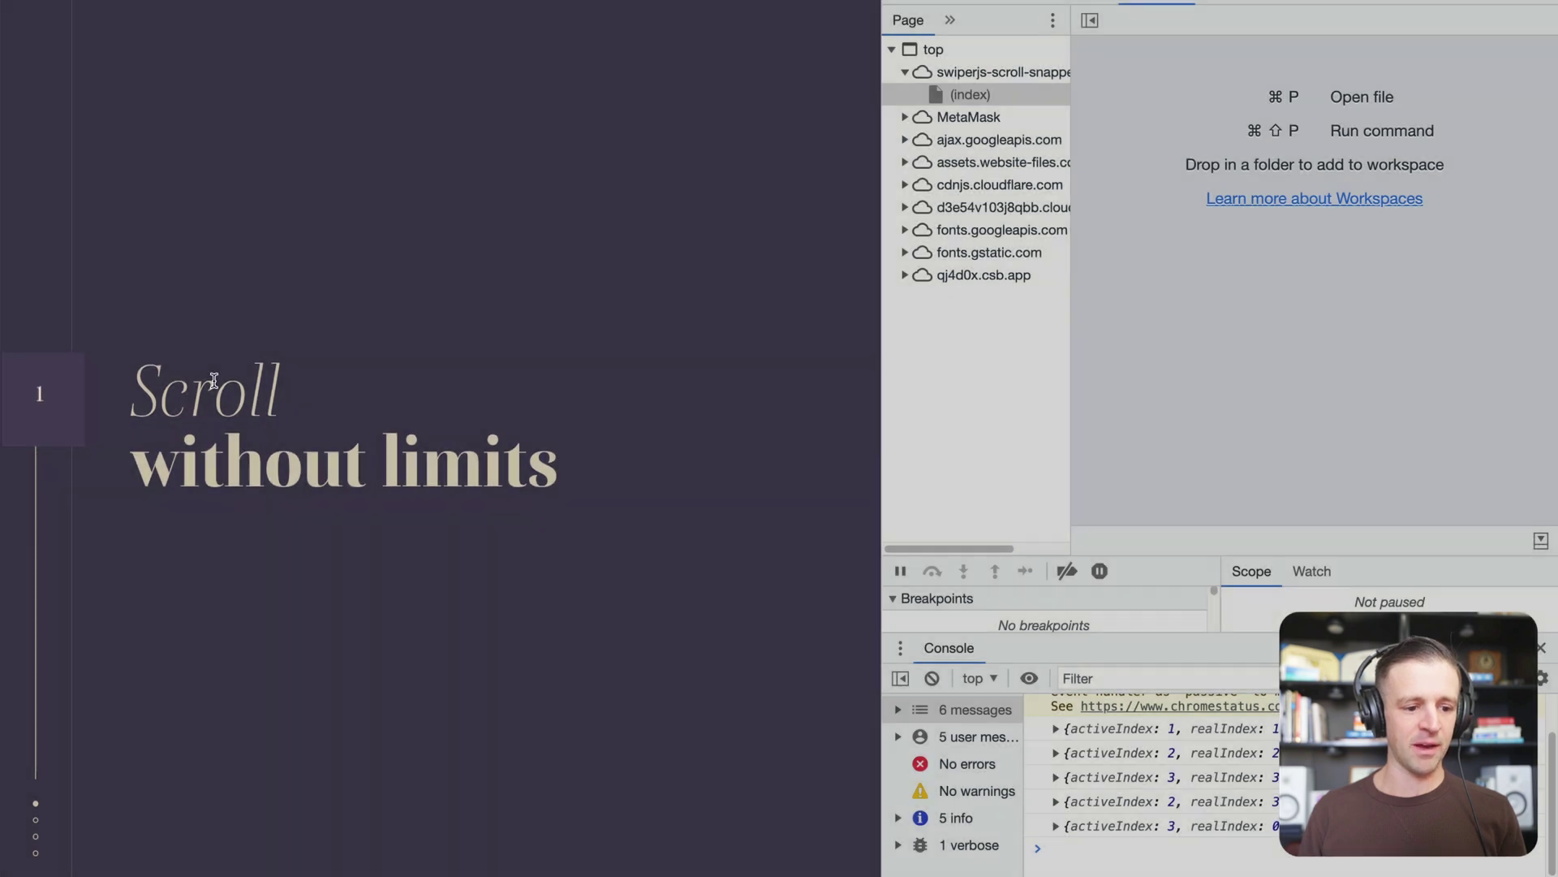
pyautogui.scroll(2, 214, 381)
pyautogui.scroll(2, 215, 381)
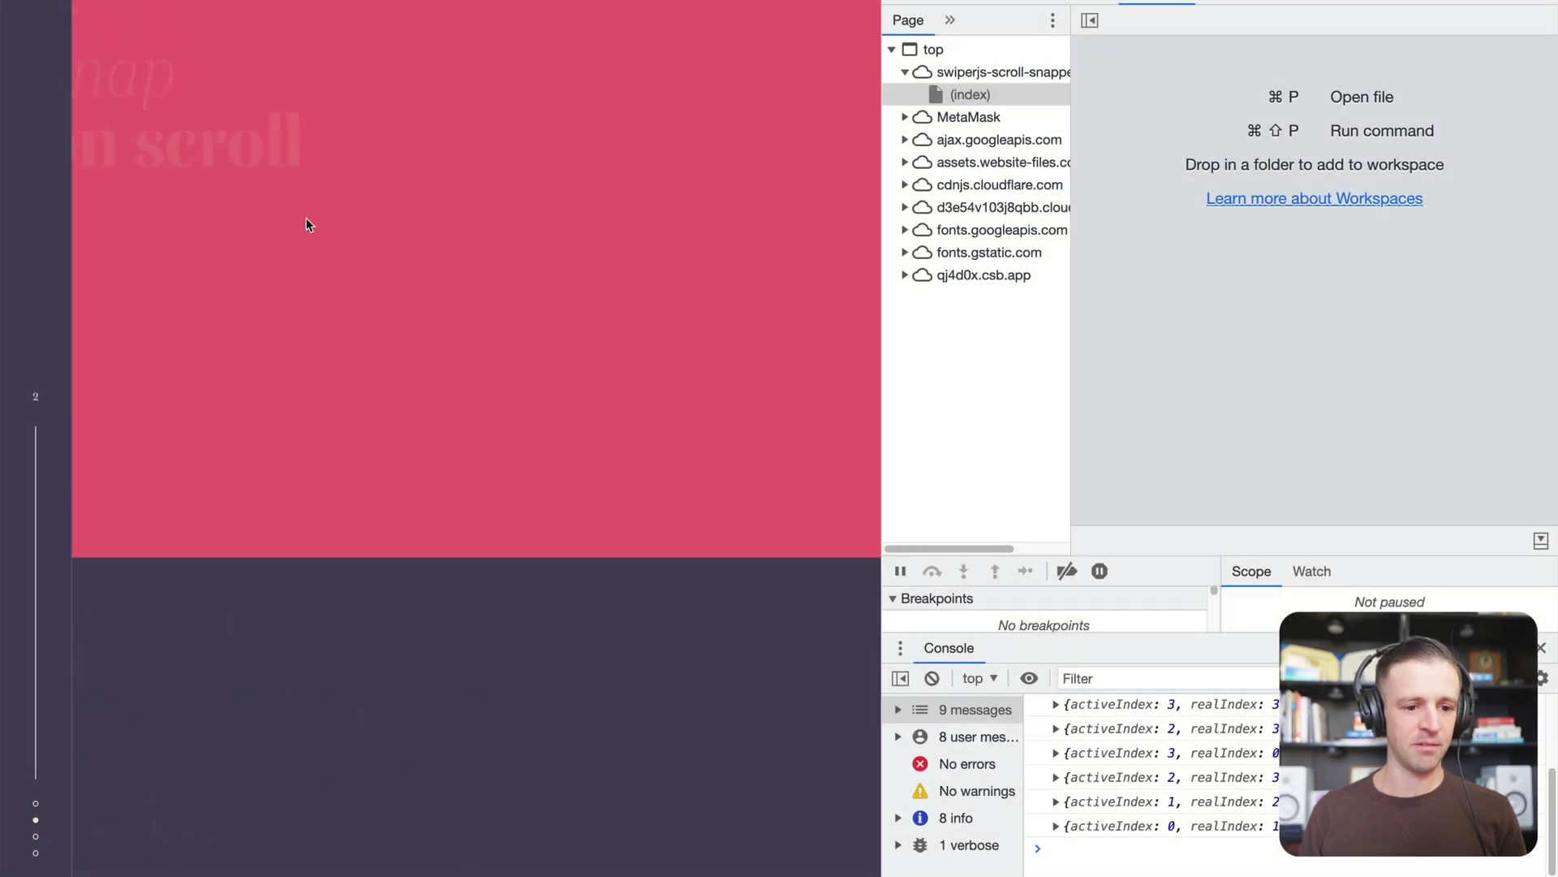